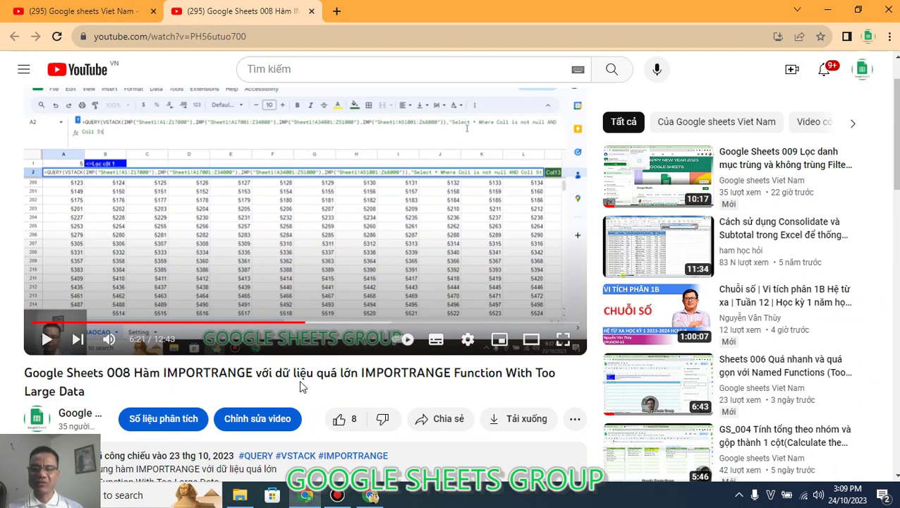
Step: Switch from the Facebook group page to the Importrange from multiple files spreadsheet
{"action": "left_click", "coordinate": [370, 498]}
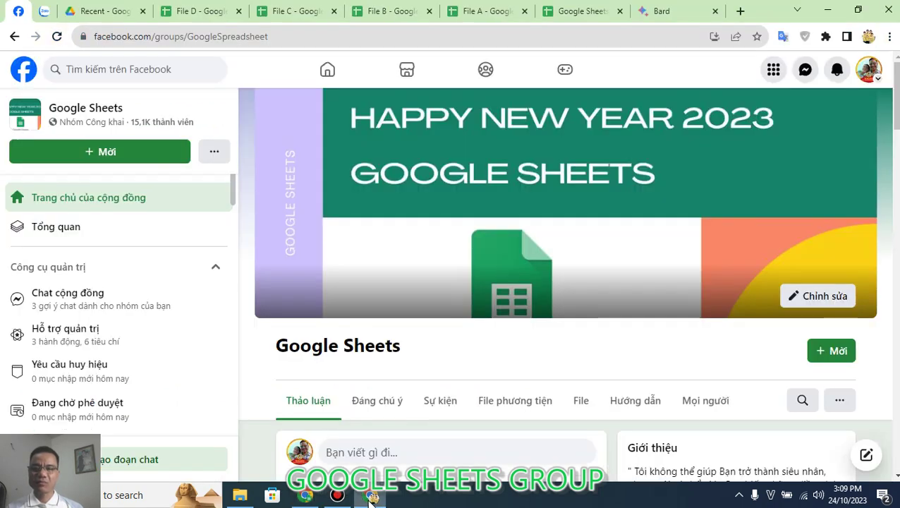
{"action": "left_click", "coordinate": [583, 12]}
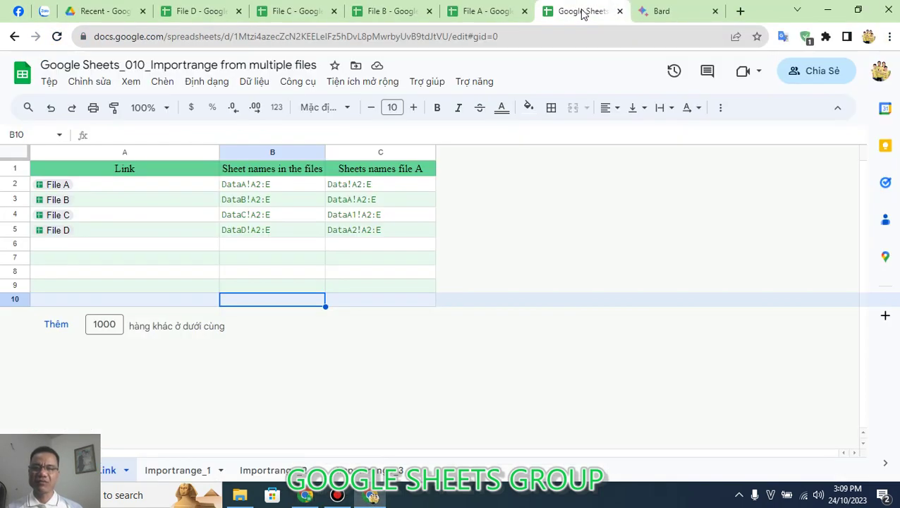
Step: Look over File A's product data, then select the File A entry in Link cell A2
{"action": "left_click", "coordinate": [487, 12]}
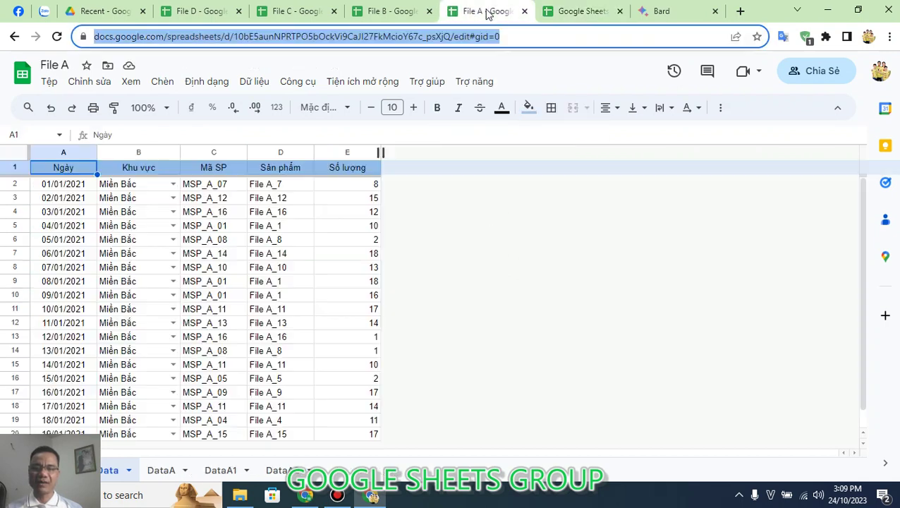
{"action": "left_click", "coordinate": [309, 356]}
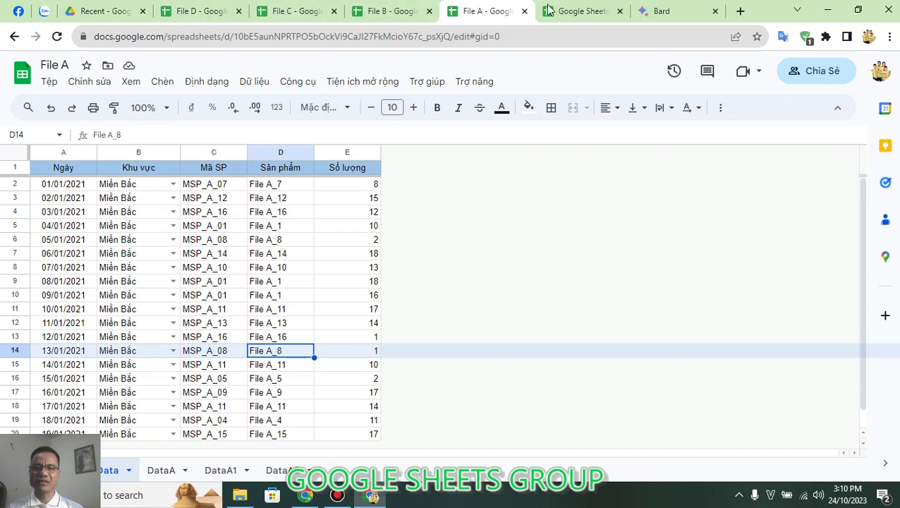
{"action": "left_click", "coordinate": [578, 11]}
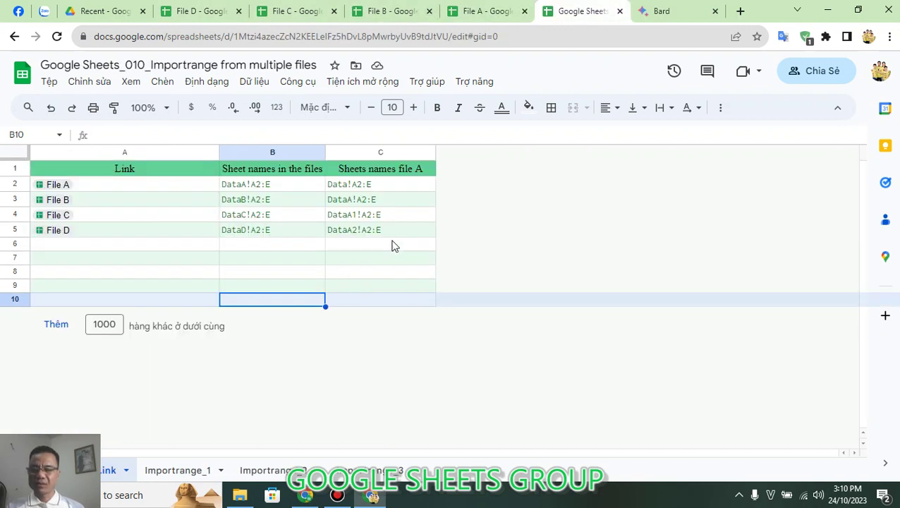
{"action": "left_click", "coordinate": [396, 245]}
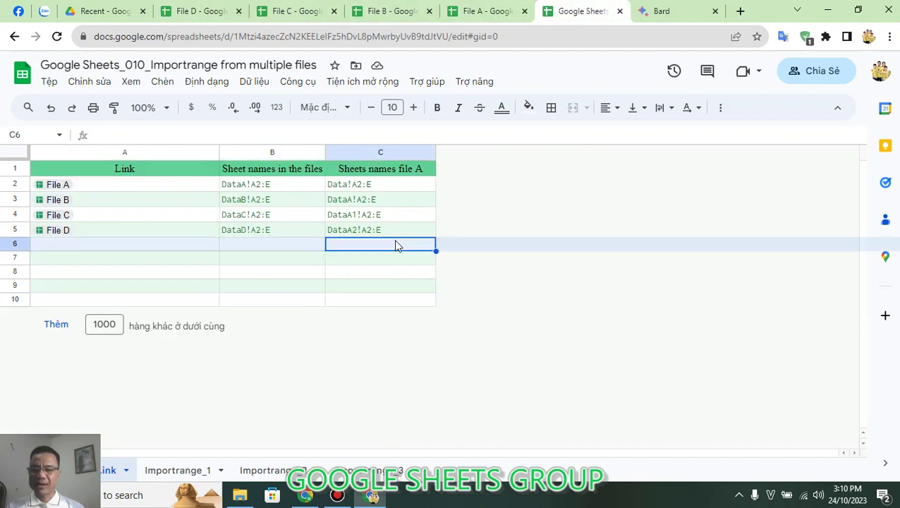
{"action": "left_click", "coordinate": [156, 188]}
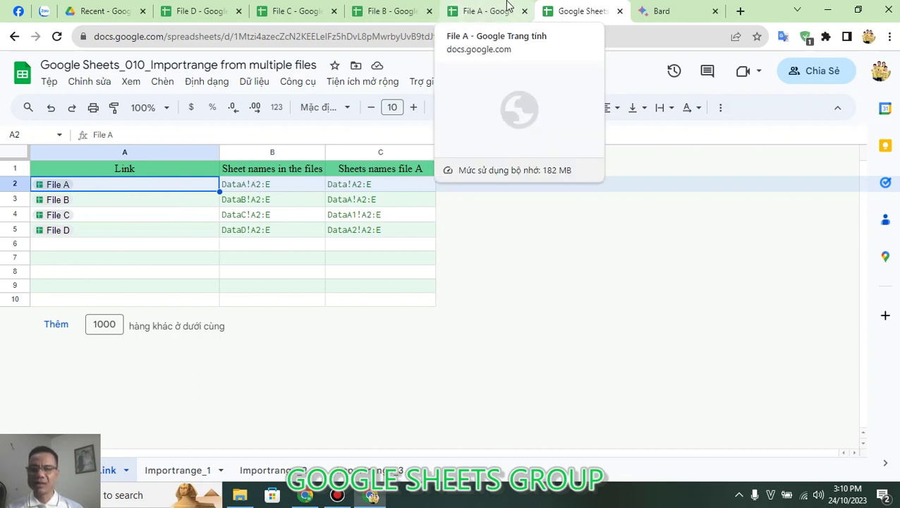
Step: Copy File A's web address and paste it into cell A2
{"action": "left_click", "coordinate": [486, 11]}
{"action": "left_click", "coordinate": [463, 41]}
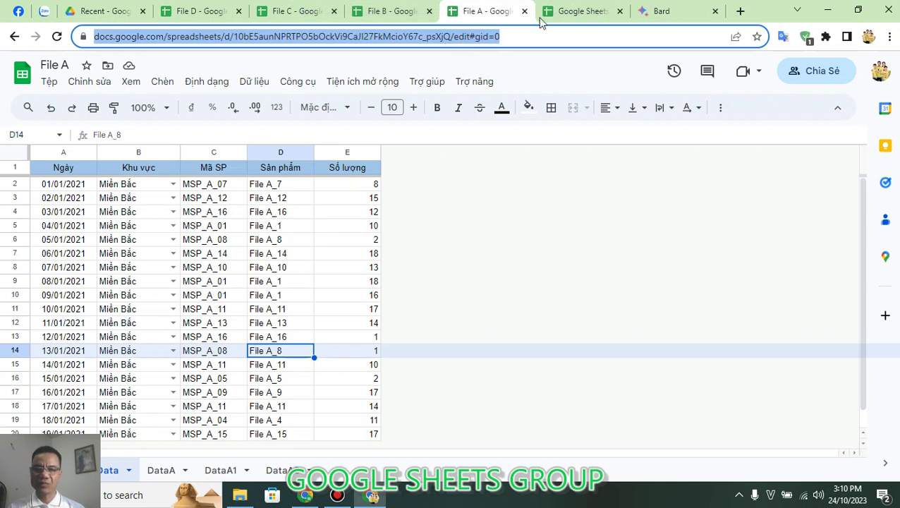
{"action": "left_click", "coordinate": [585, 12]}
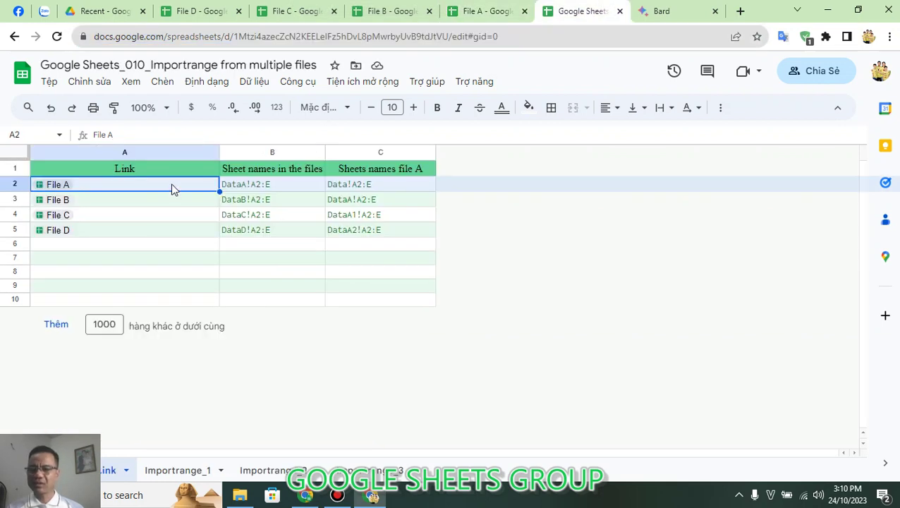
{"action": "key", "text": "ctrl+v"}
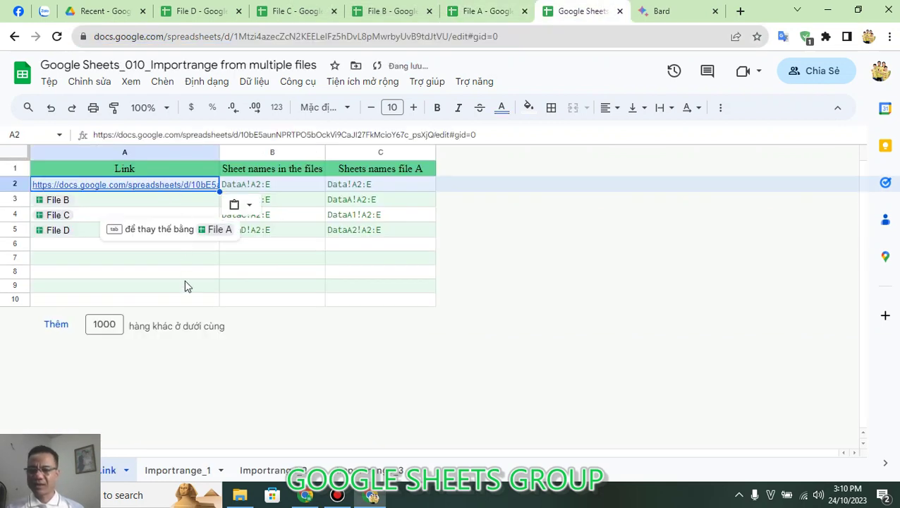
{"action": "left_click", "coordinate": [205, 285]}
{"action": "left_click", "coordinate": [159, 185]}
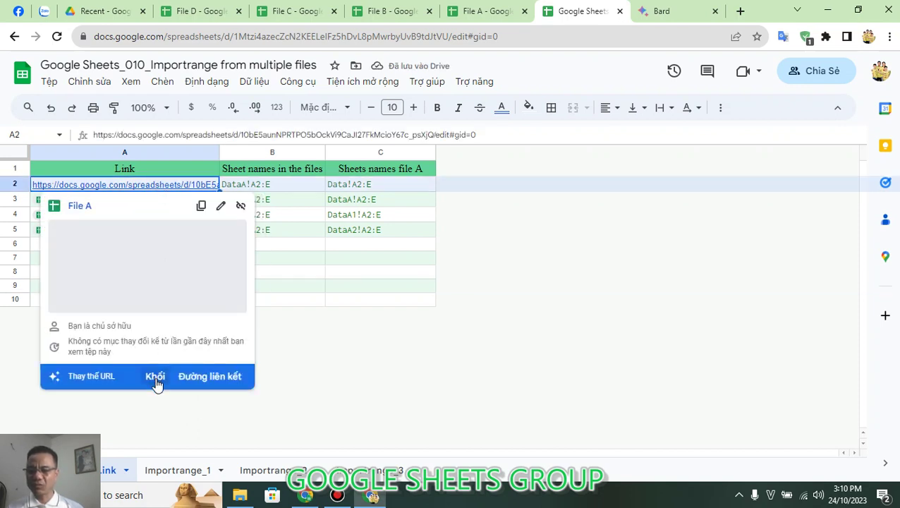
Step: Try converting the pasted URL into a File A chip, then undo it
{"action": "left_click", "coordinate": [155, 379]}
{"action": "left_click", "coordinate": [235, 272]}
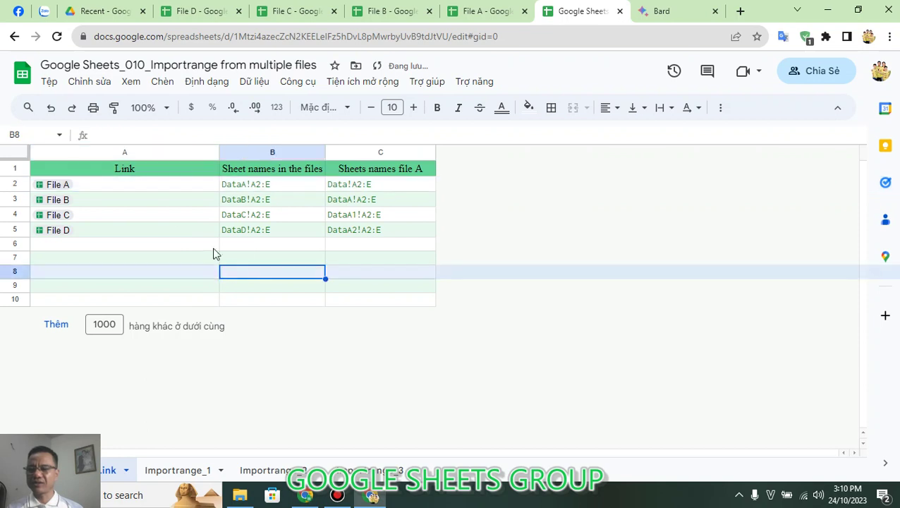
{"action": "left_click", "coordinate": [167, 187]}
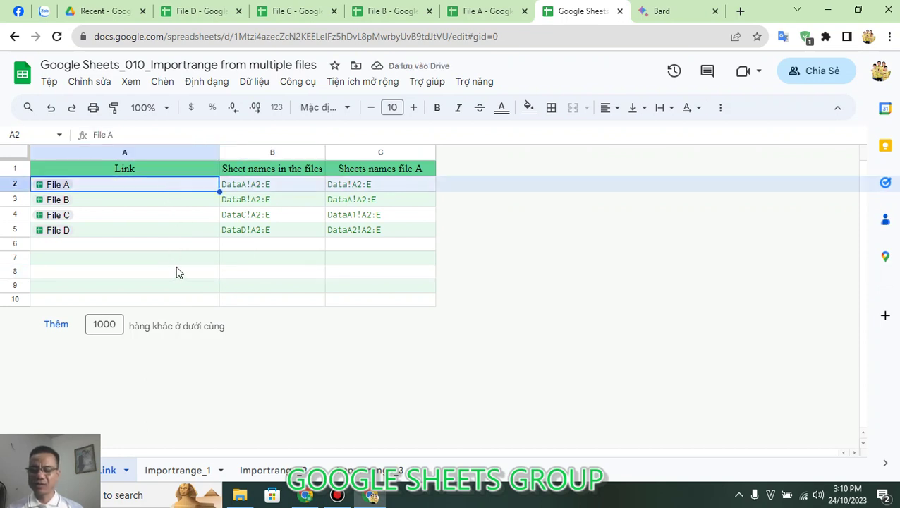
{"action": "key", "text": "ctrl+z"}
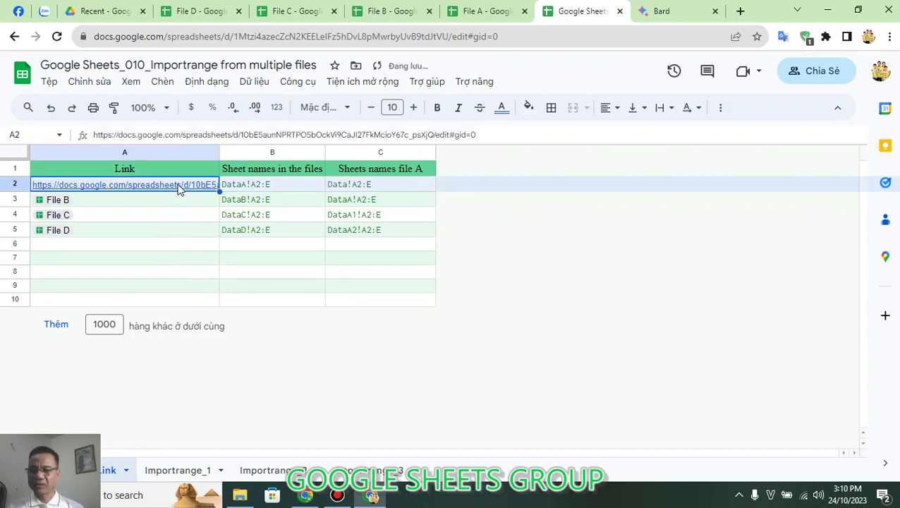
Step: Try replacing the URL with the linked title File A and check A2's link preview
{"action": "mouse_move", "coordinate": [177, 192]}
{"action": "left_click", "coordinate": [210, 379]}
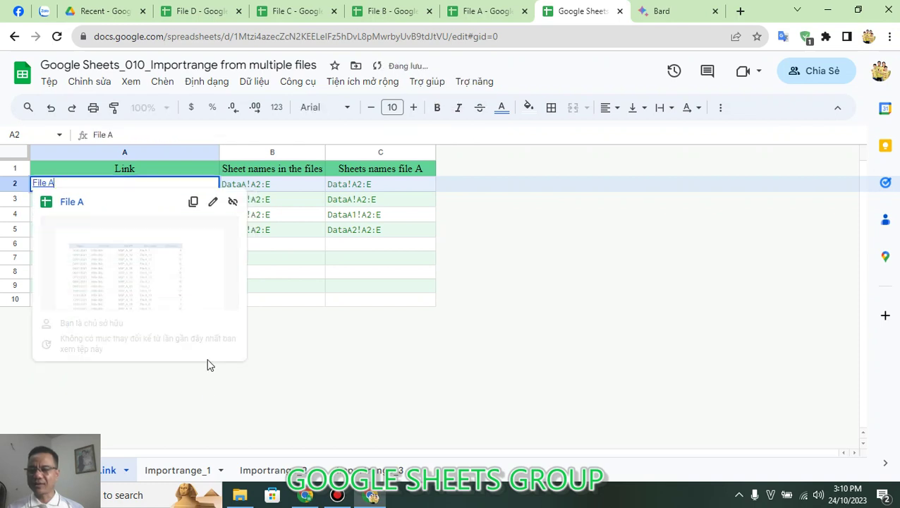
{"action": "left_click", "coordinate": [335, 270]}
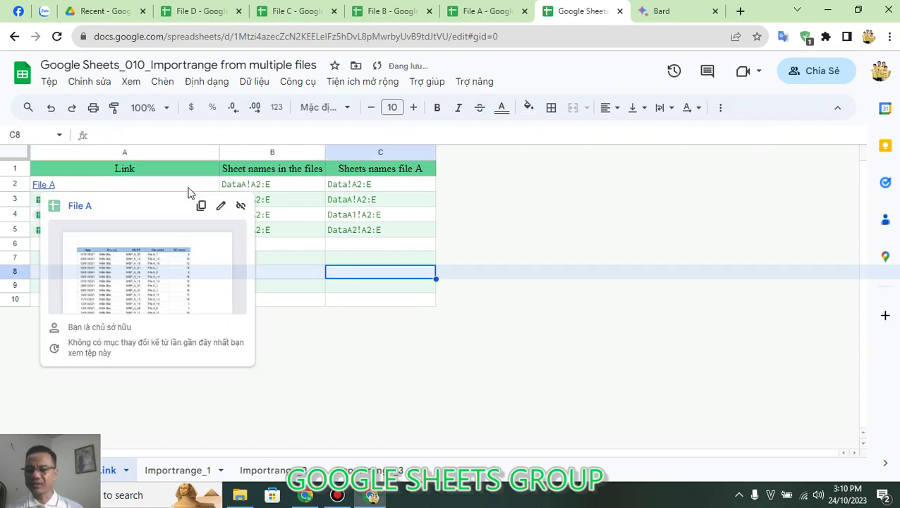
{"action": "left_click", "coordinate": [188, 192]}
{"action": "left_click", "coordinate": [314, 258]}
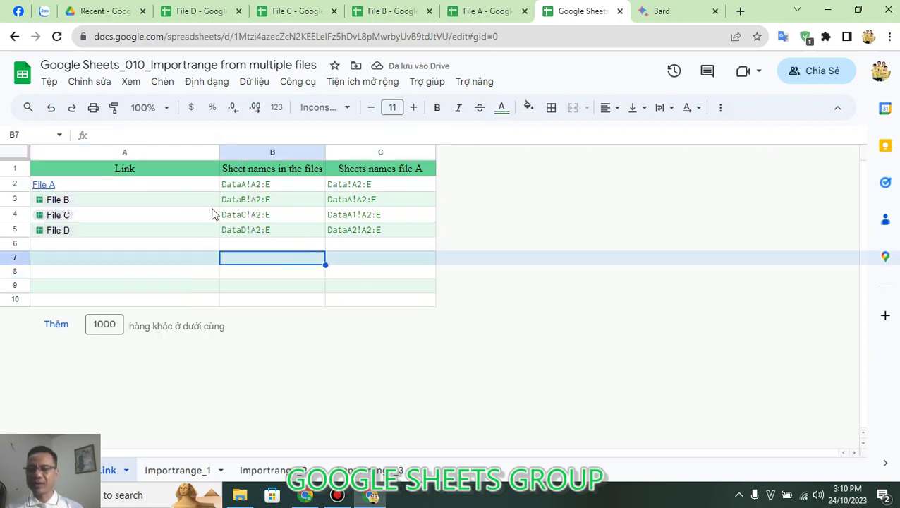
{"action": "left_click", "coordinate": [178, 189]}
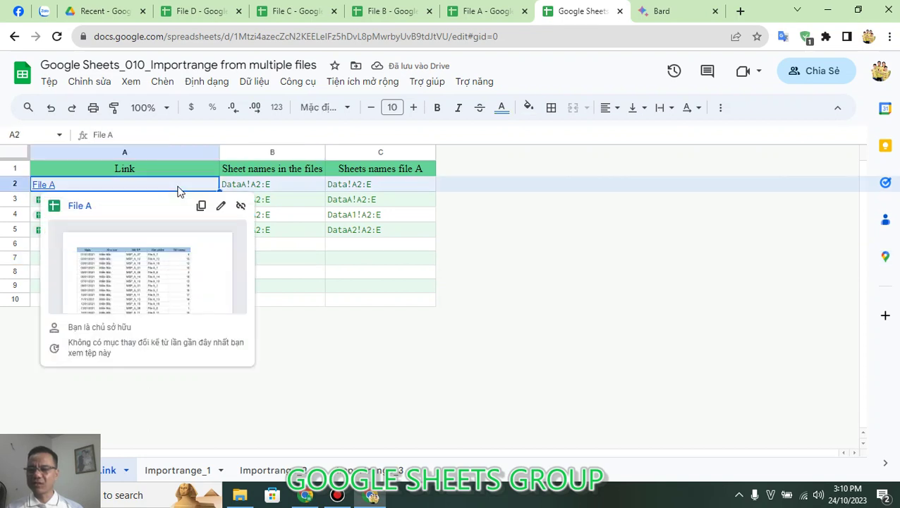
{"action": "left_click", "coordinate": [294, 271]}
Step: Check the other files' link previews, then undo so A2 keeps File A's full URL
{"action": "mouse_move", "coordinate": [175, 189]}
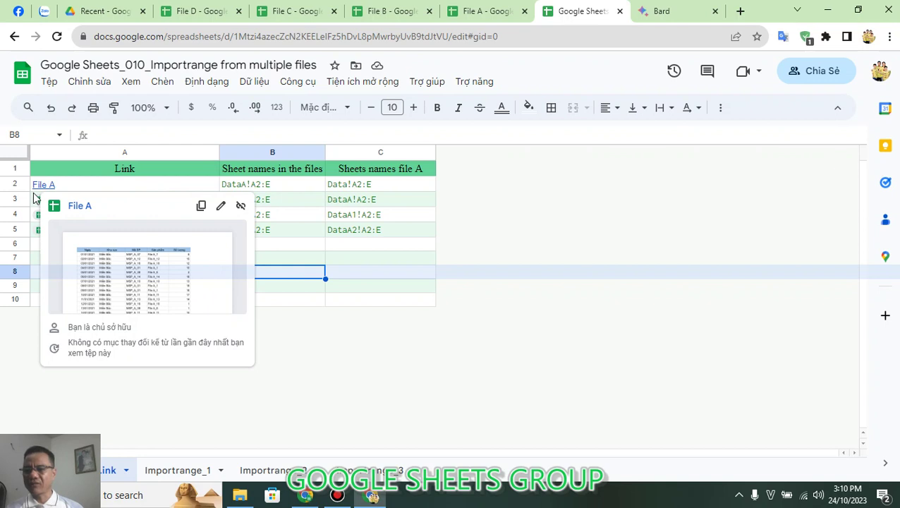
{"action": "mouse_move", "coordinate": [43, 188]}
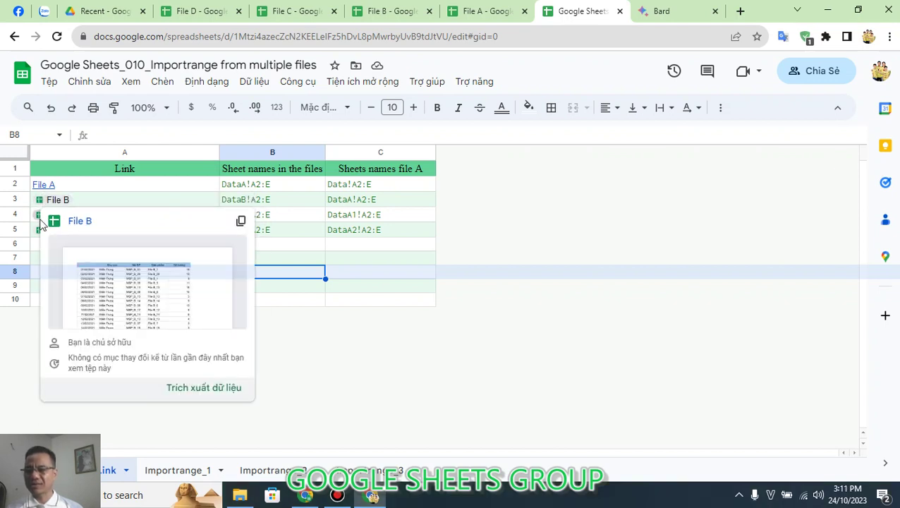
{"action": "mouse_move", "coordinate": [40, 223]}
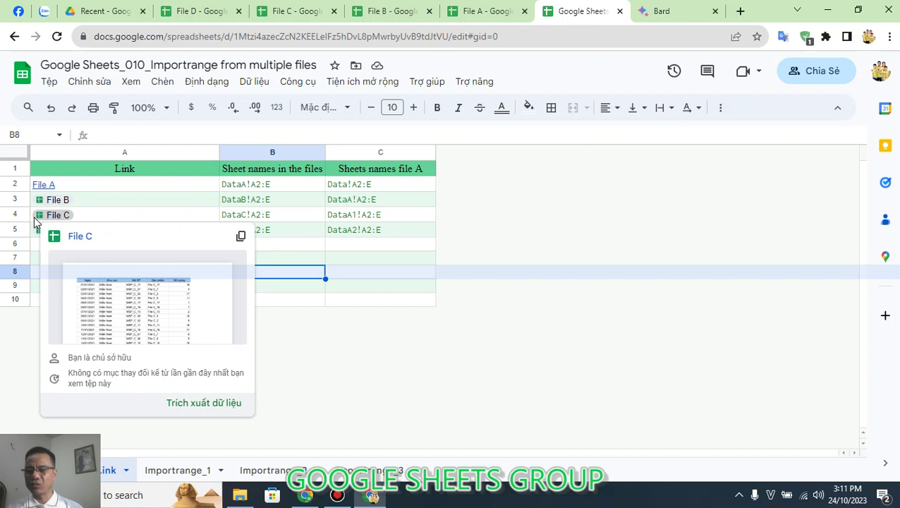
{"action": "left_click", "coordinate": [36, 256]}
{"action": "left_click", "coordinate": [112, 188]}
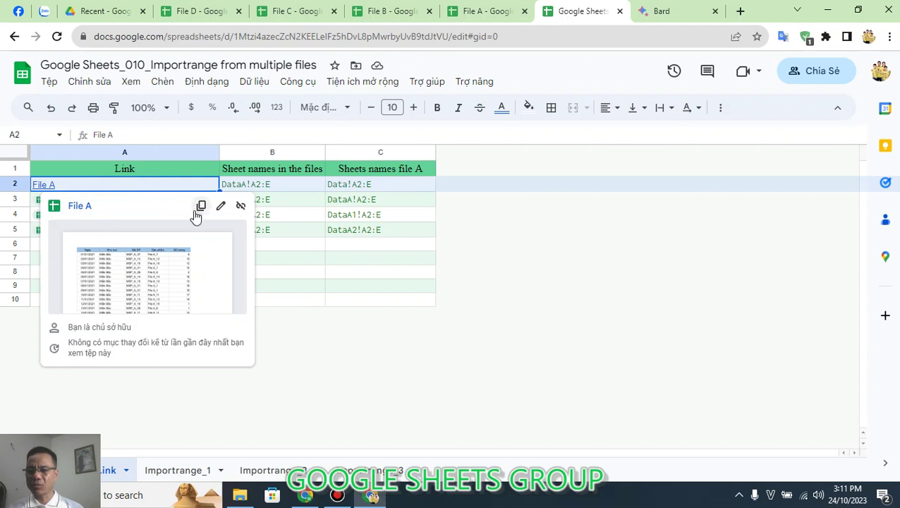
{"action": "left_click", "coordinate": [302, 289]}
{"action": "key", "text": "ctrl+z"}
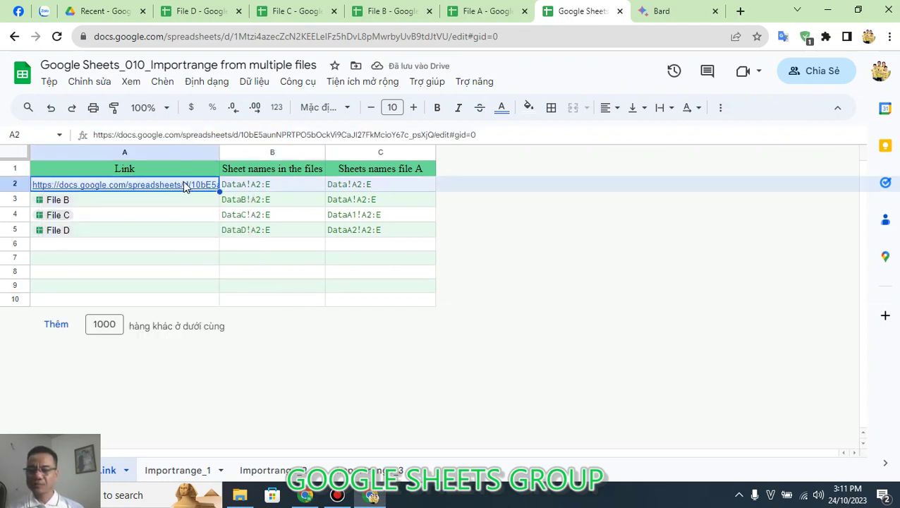
Step: Turn the listed links into File A–D chips and select the sheet ranges in B2:B5
{"action": "left_click", "coordinate": [160, 378]}
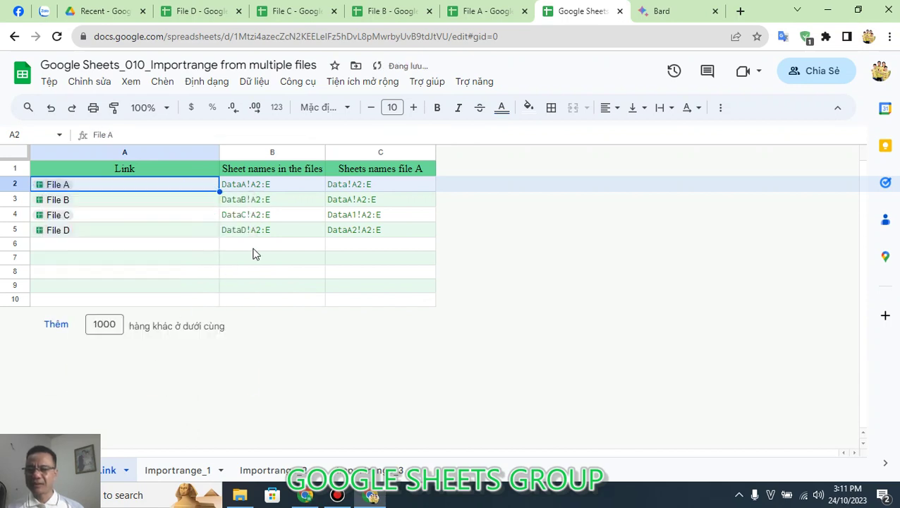
{"action": "left_click", "coordinate": [257, 254]}
{"action": "left_click", "coordinate": [264, 183]}
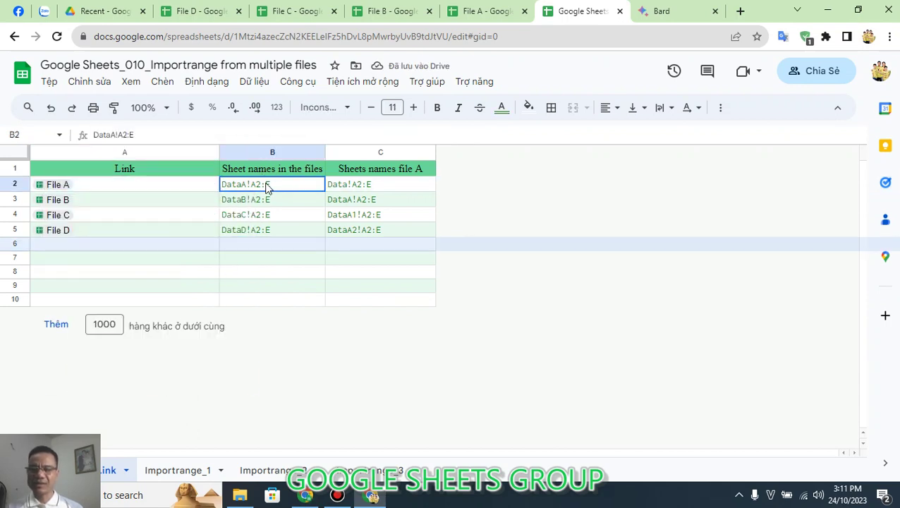
{"action": "left_click_drag", "start_coordinate": [267, 199], "coordinate": [274, 232]}
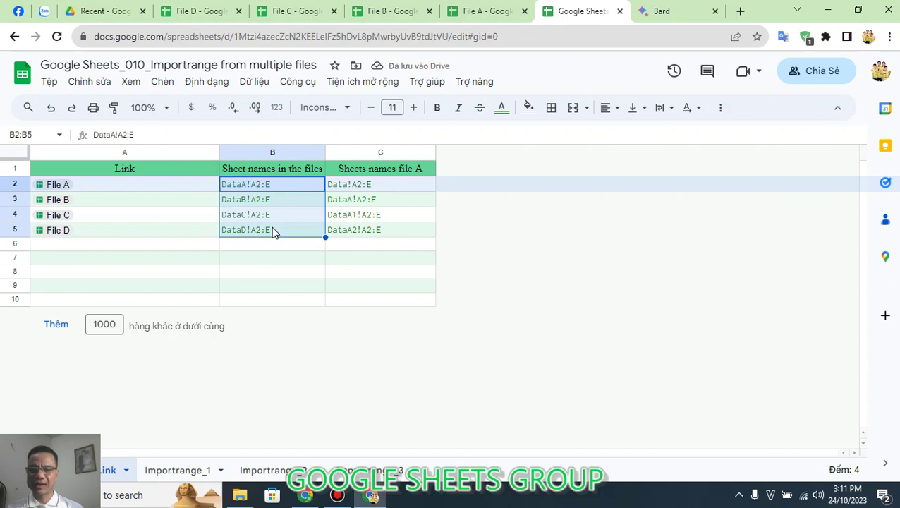
Step: Select File A's sheet ranges in C2:C5 and compare them with File A's sheets
{"action": "left_click", "coordinate": [374, 189]}
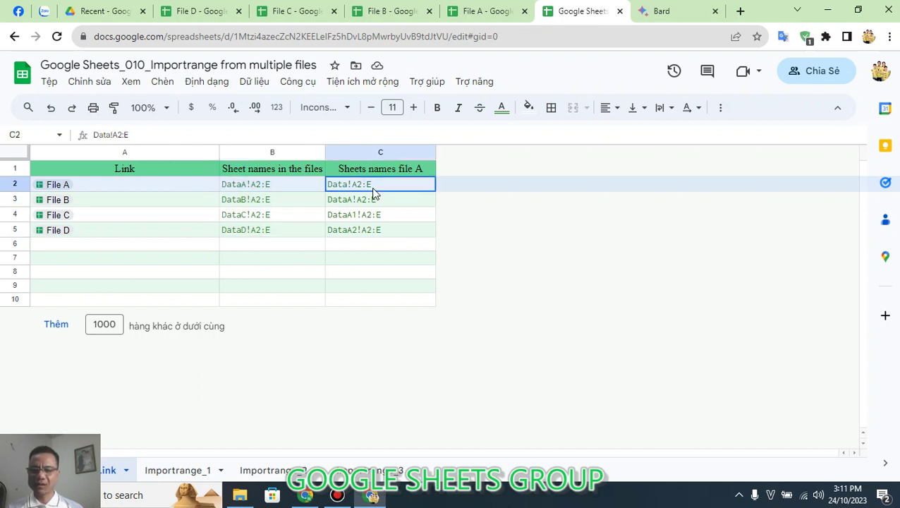
{"action": "left_click_drag", "start_coordinate": [375, 193], "coordinate": [373, 228]}
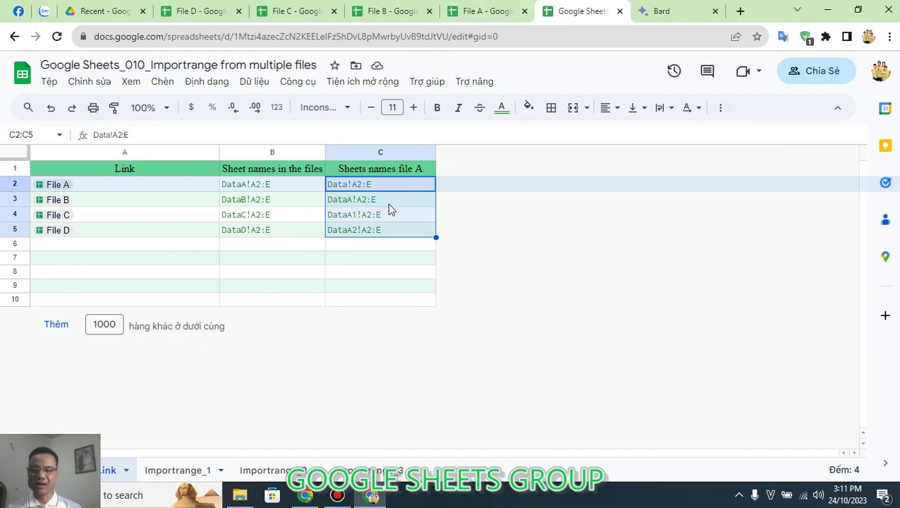
{"action": "left_click", "coordinate": [479, 12]}
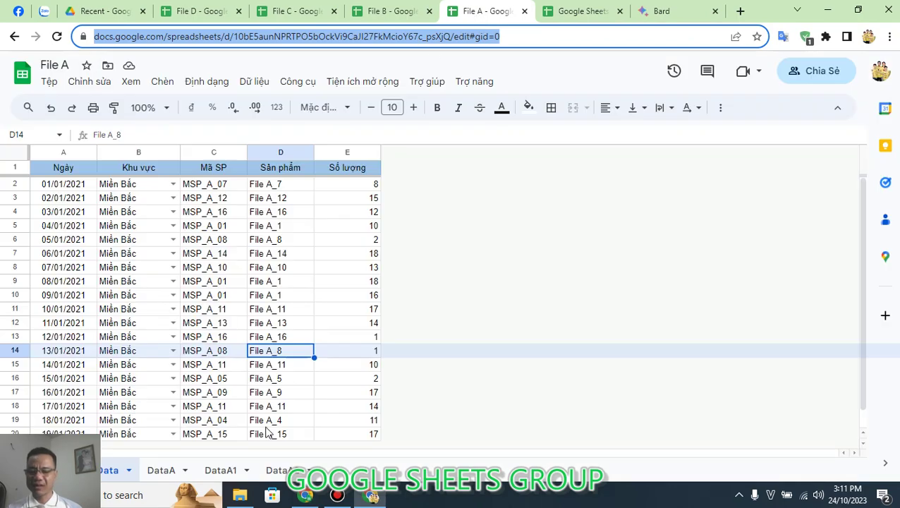
{"action": "left_click", "coordinate": [545, 16]}
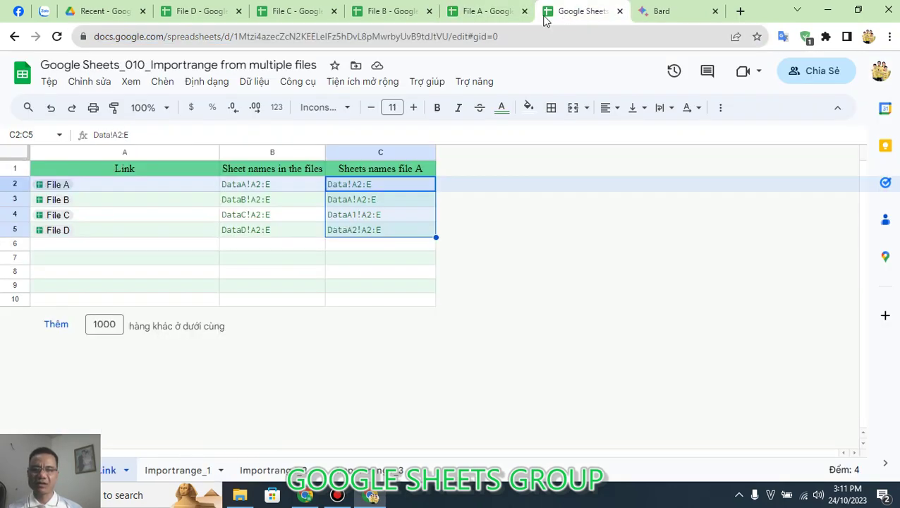
Step: Open the Importrange_1 sheet and inspect A1's title and A2's formula
{"action": "left_click", "coordinate": [194, 473]}
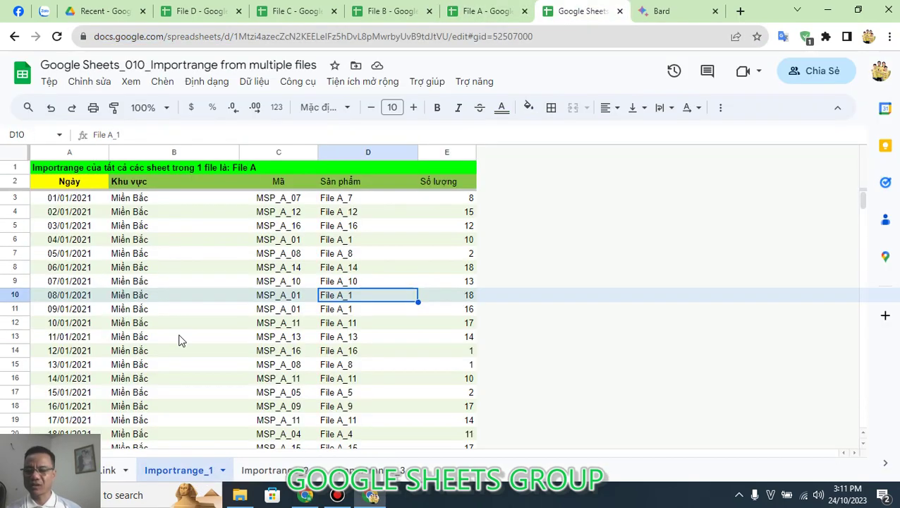
{"action": "left_click", "coordinate": [179, 341]}
{"action": "left_click", "coordinate": [79, 184]}
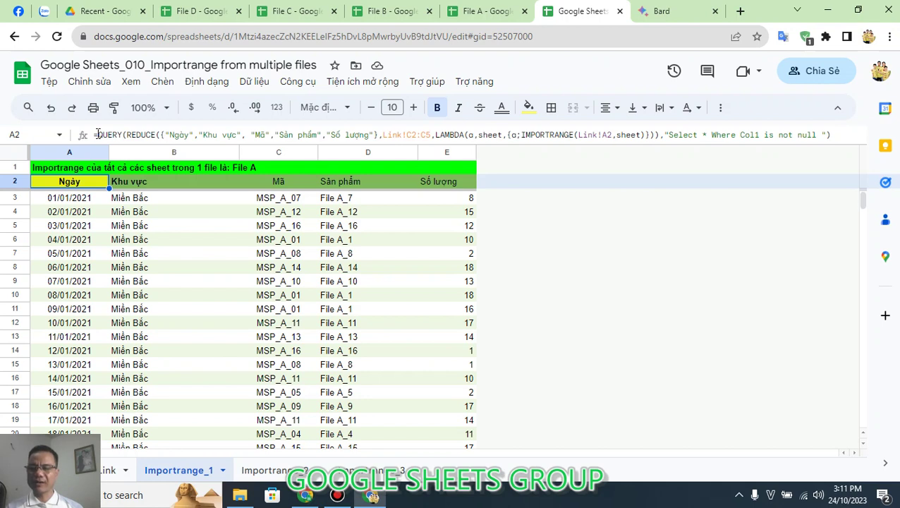
{"action": "left_click", "coordinate": [63, 168]}
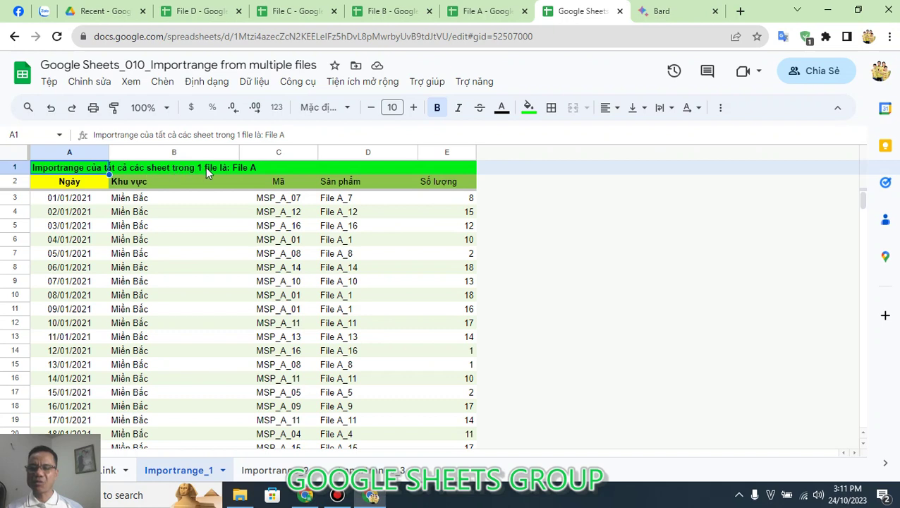
{"action": "left_click", "coordinate": [65, 185]}
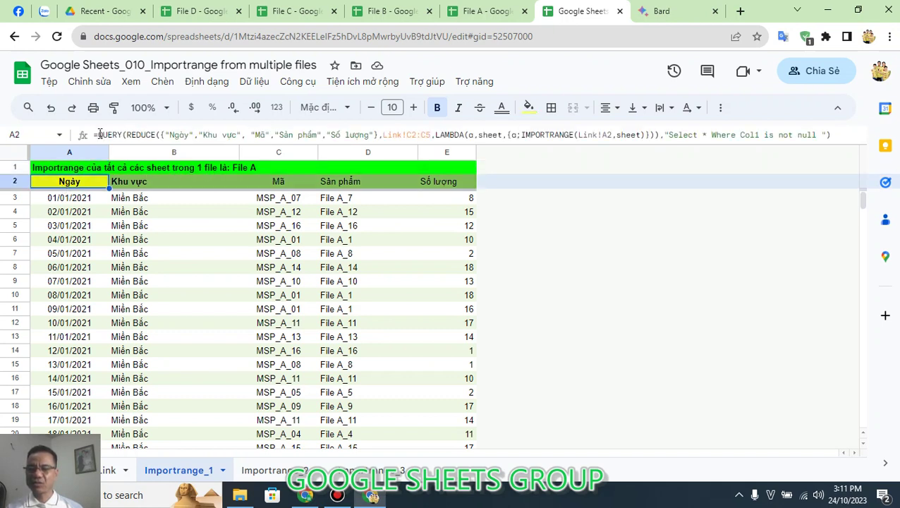
Step: Review the QUERY, REDUCE, LAMBDA and IMPORTRANGE parts of A2's formula, then delete it
{"action": "double_click", "coordinate": [113, 134]}
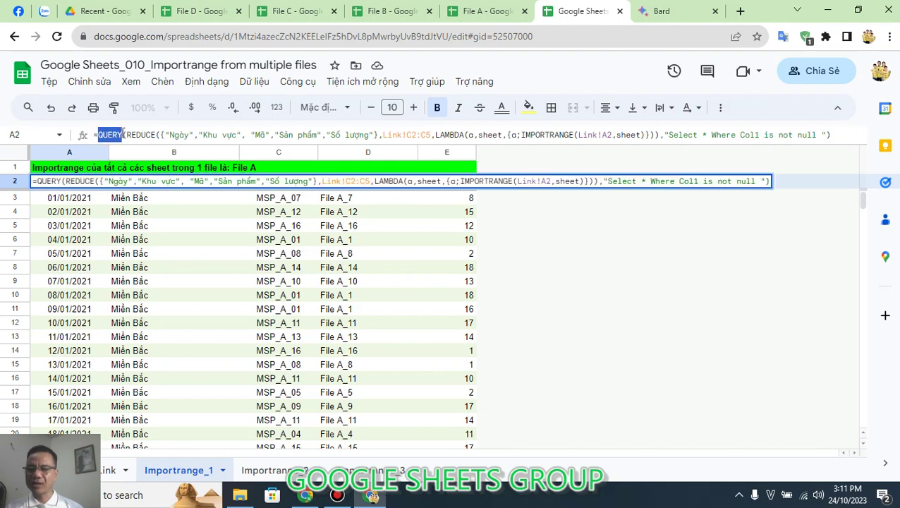
{"action": "left_click_drag", "start_coordinate": [125, 135], "coordinate": [151, 134]}
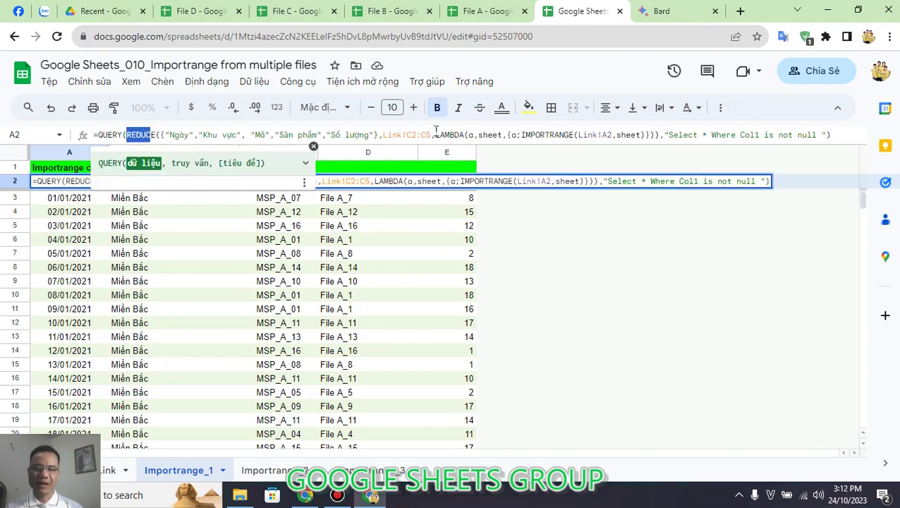
{"action": "left_click_drag", "start_coordinate": [435, 134], "coordinate": [467, 134]}
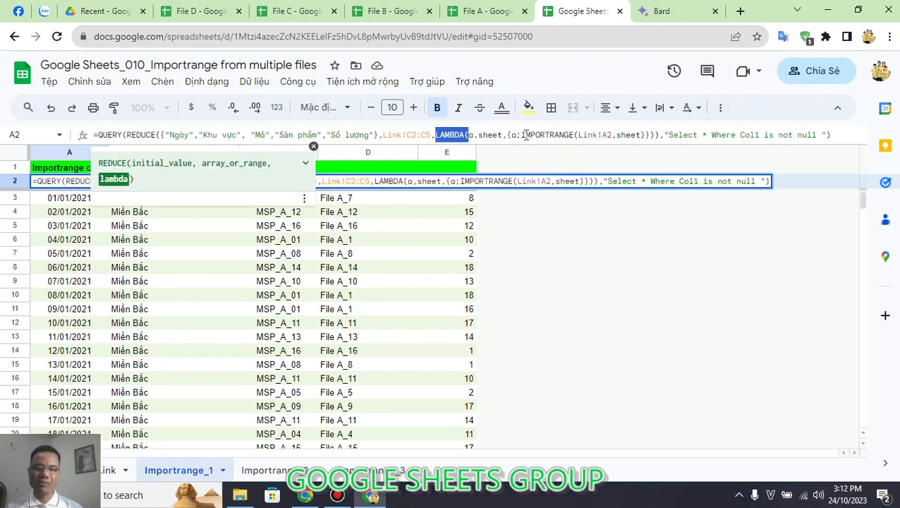
{"action": "left_click_drag", "start_coordinate": [523, 135], "coordinate": [569, 134]}
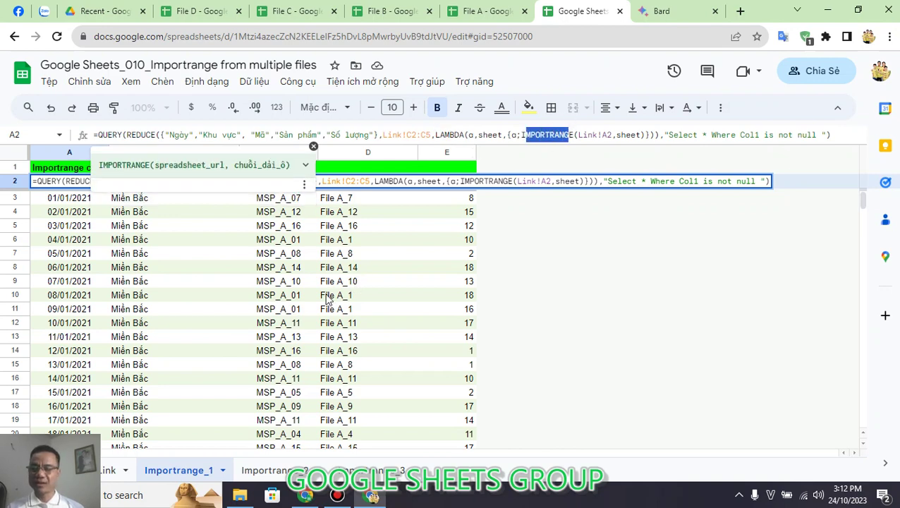
{"action": "key", "text": "Escape"}
{"action": "key", "text": "F2"}
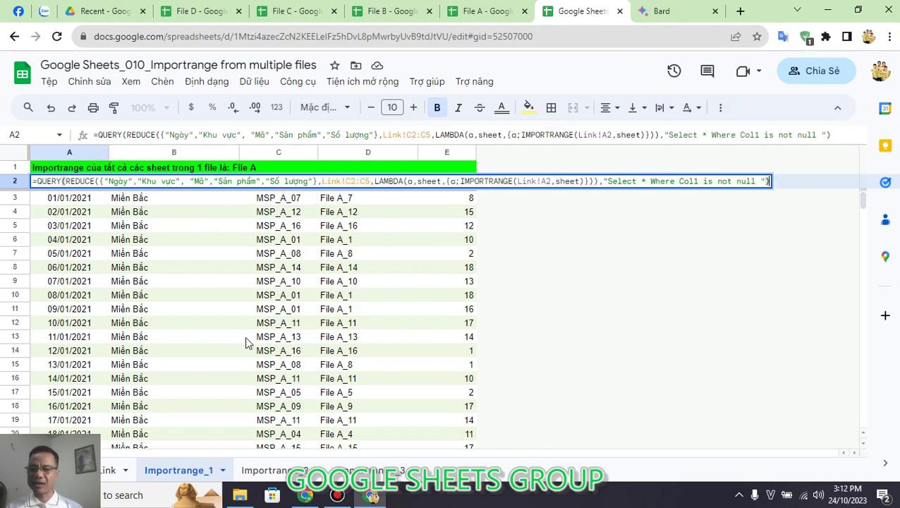
{"action": "key", "text": "Escape"}
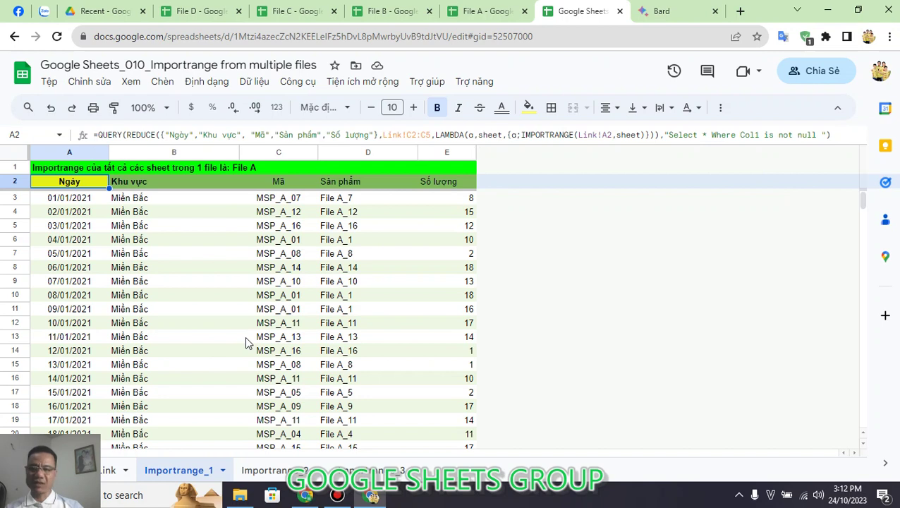
{"action": "key", "text": "Delete"}
Step: Start a REDUCE formula in cell A2 from the function suggestions
{"action": "left_click", "coordinate": [106, 238]}
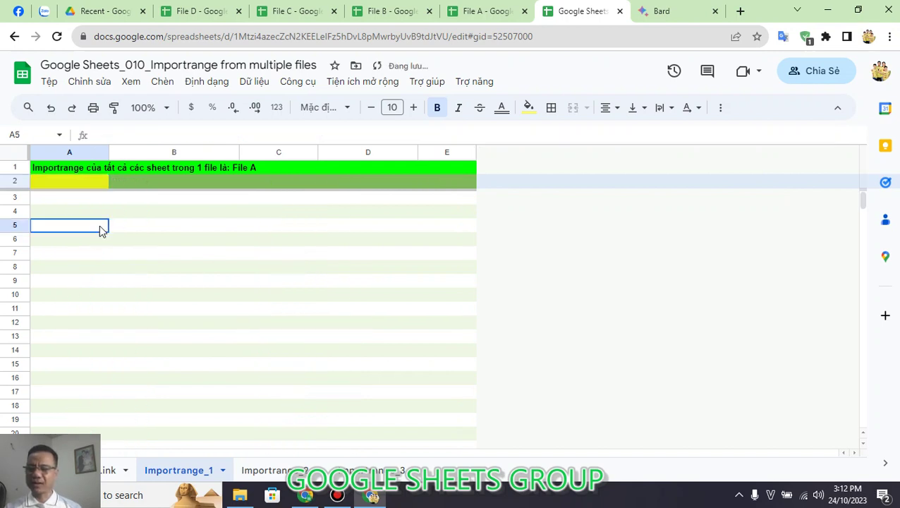
{"action": "left_click", "coordinate": [85, 185]}
{"action": "type", "text": "="}
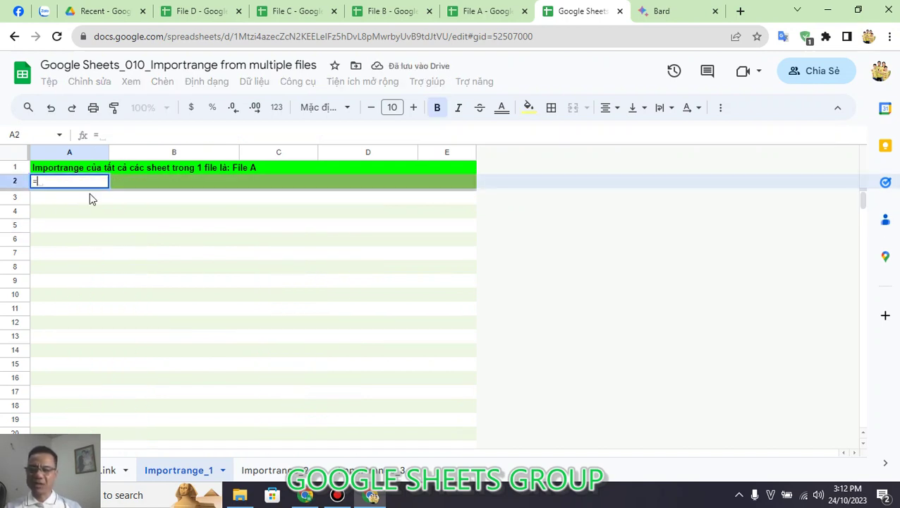
{"action": "type", "text": "RE"}
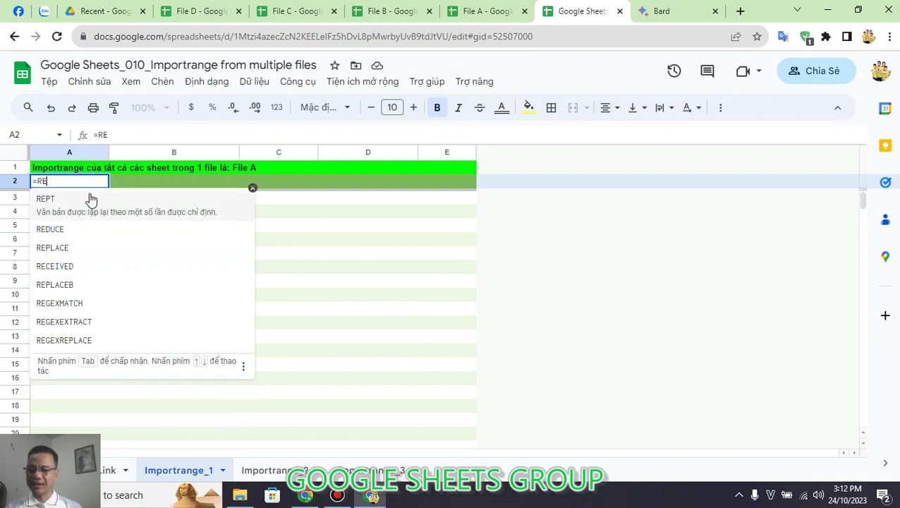
{"action": "left_click", "coordinate": [91, 231]}
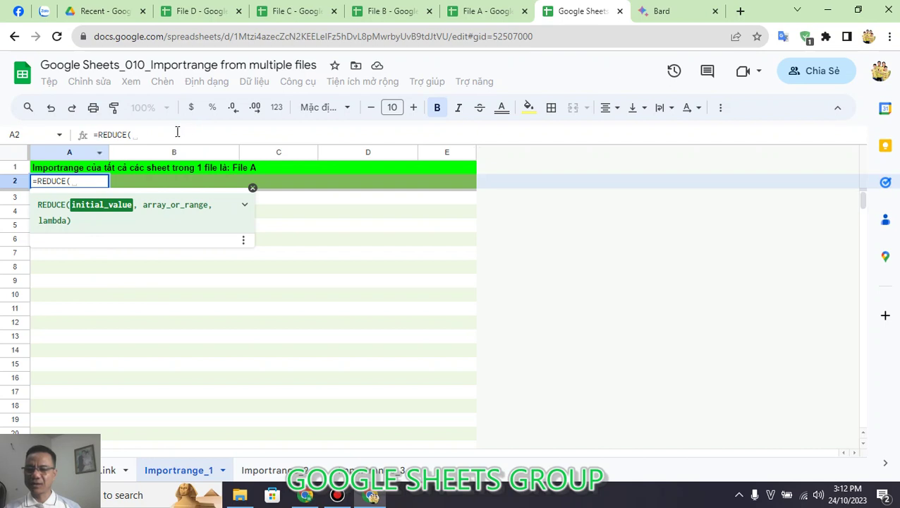
{"action": "key", "text": "ctrl+a"}
{"action": "type", "text": "{"}
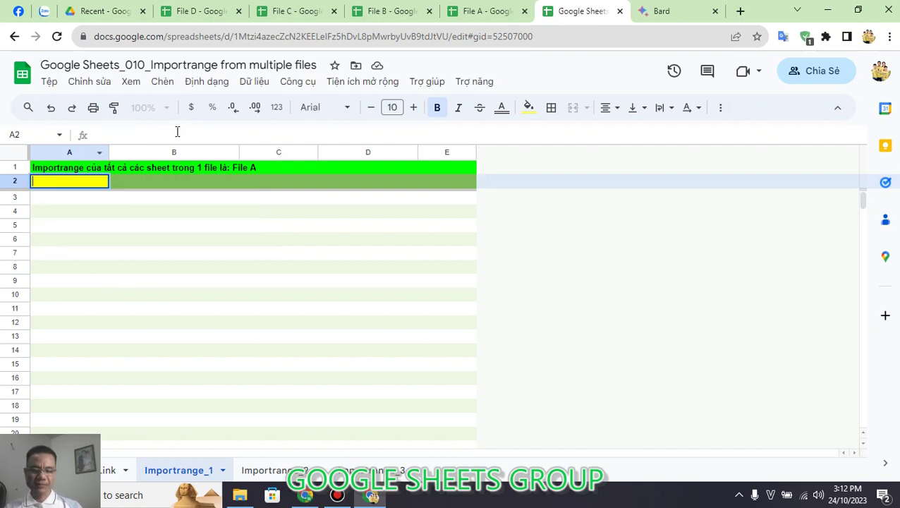
{"action": "type", "text": "=RE"}
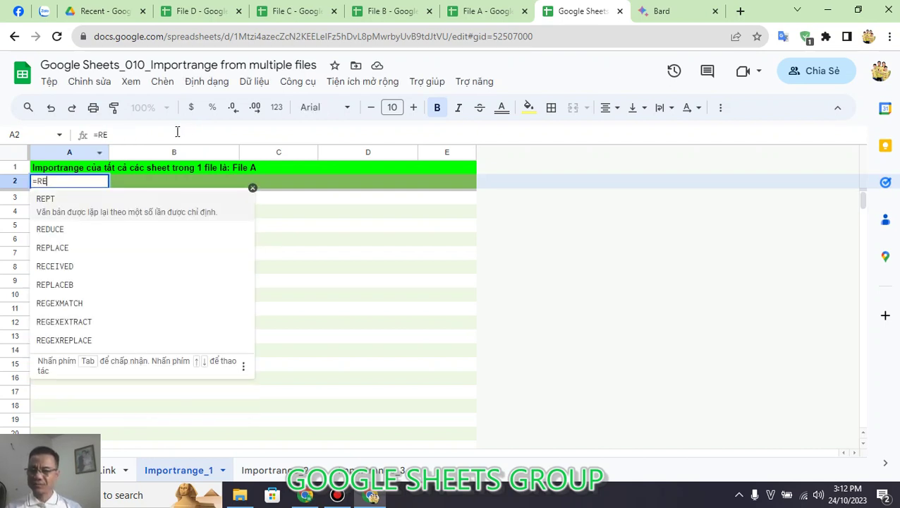
{"action": "left_click", "coordinate": [124, 229]}
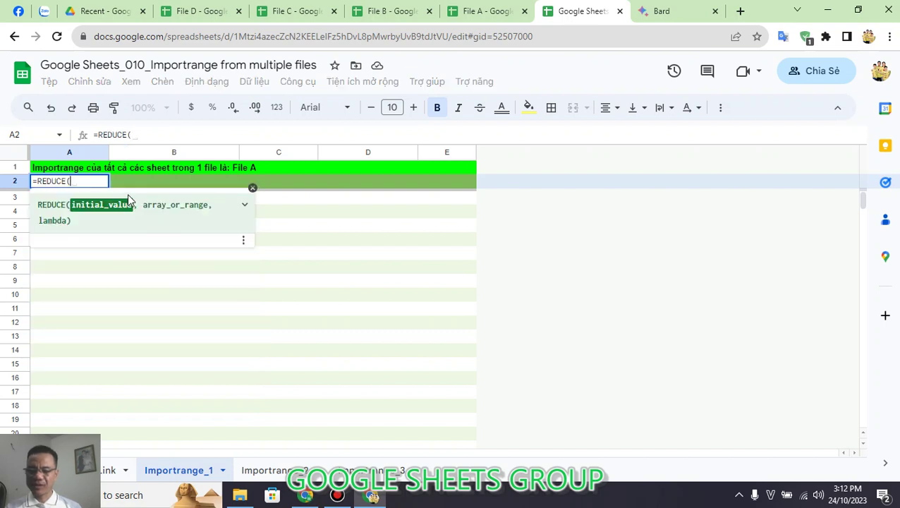
Step: Enter the header array {"Ngày","Khu vực","Mã","Sản phẩm","Số lượng"} as REDUCE's initial value, fixing the quotes
{"action": "type", "text": "{"}
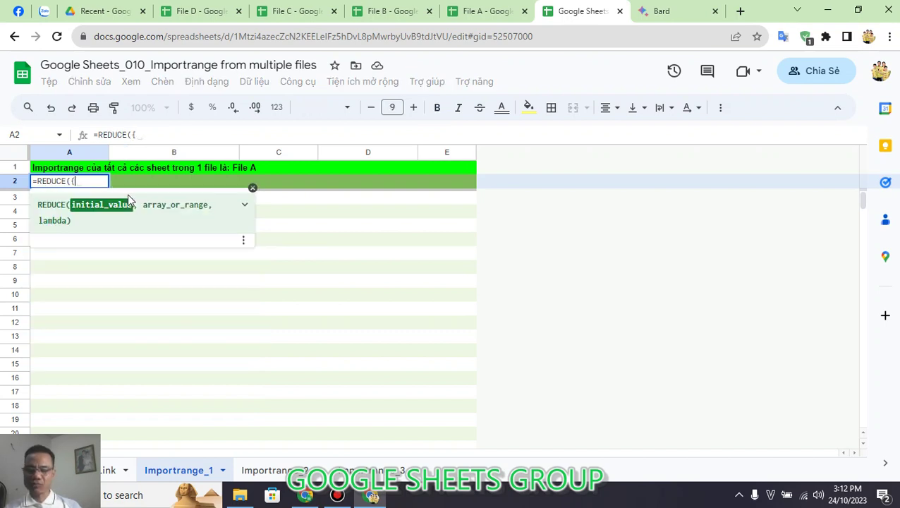
{"action": "type", "text": "\"Ngay"}
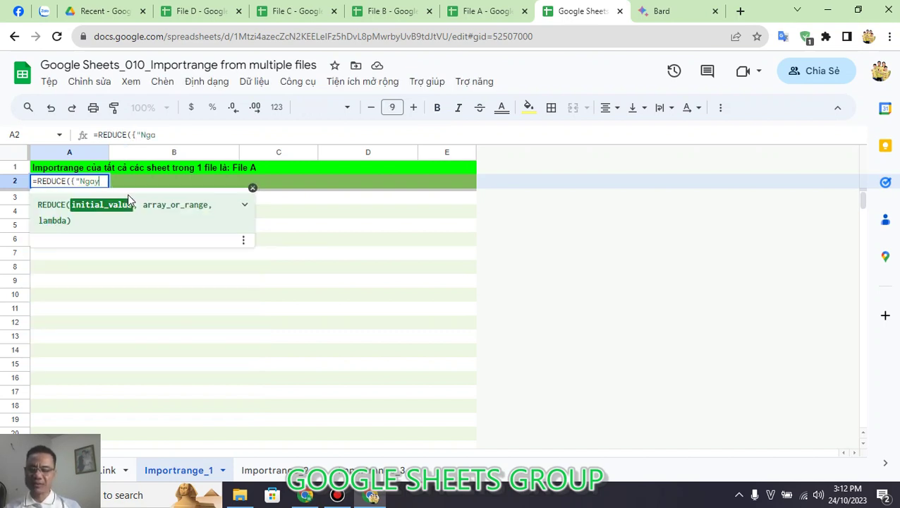
{"action": "key", "text": "BackSpace"}
{"action": "key", "text": "BackSpace"}
{"action": "type", "text": "ày\""}
{"action": "type", "text": ","}
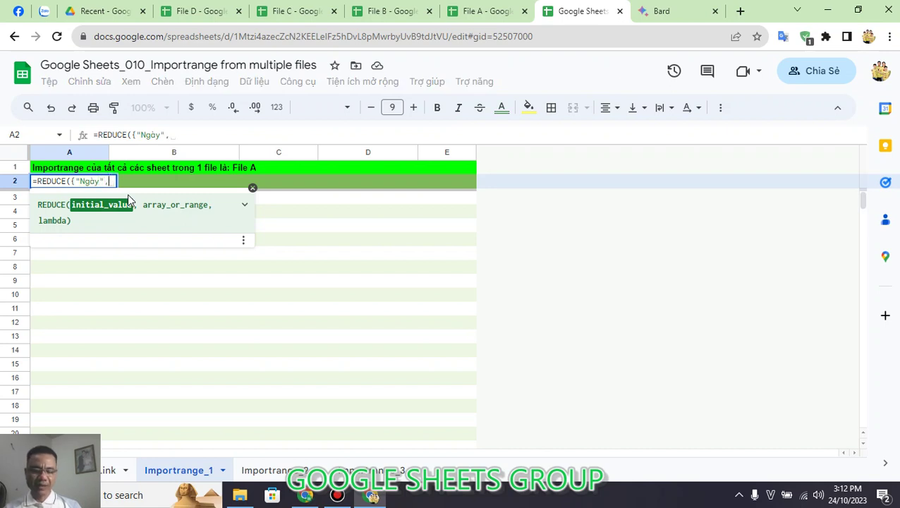
{"action": "type", "text": "\"Khu"}
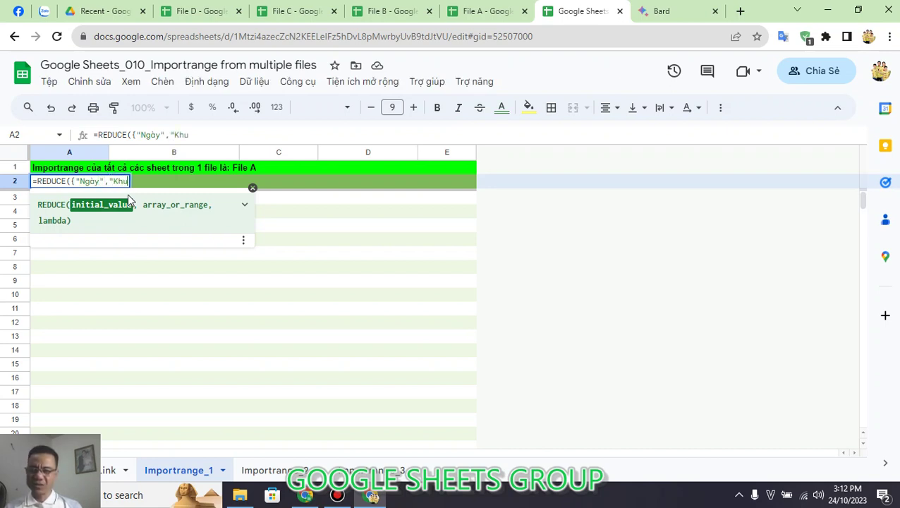
{"action": "type", "text": " vực"}
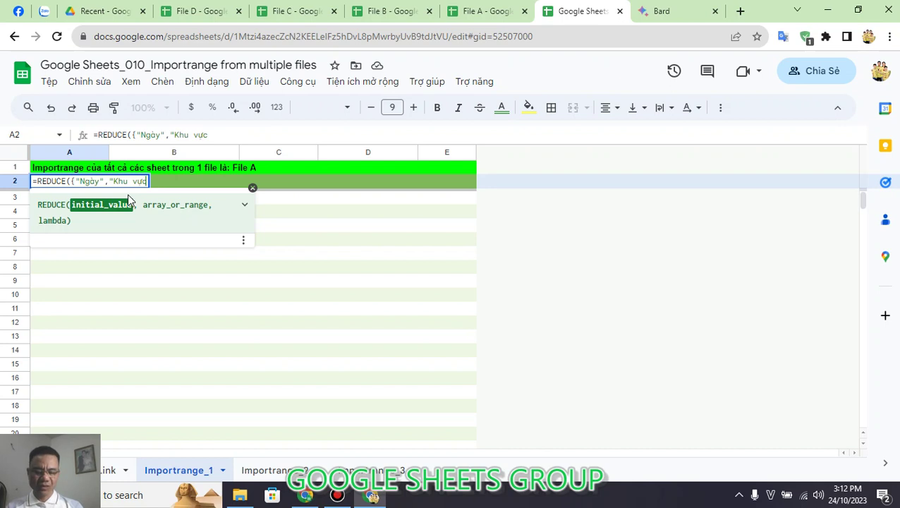
{"action": "type", "text": ",\"M"}
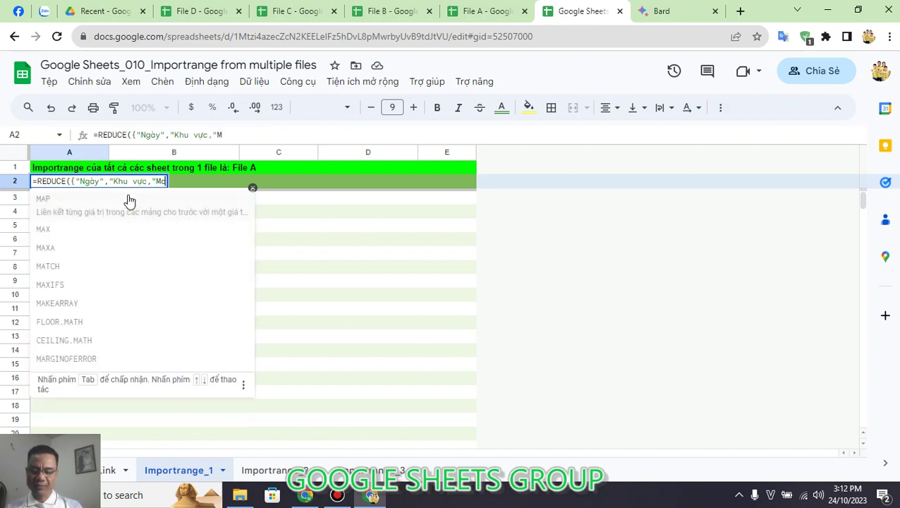
{"action": "type", "text": "ã\""}
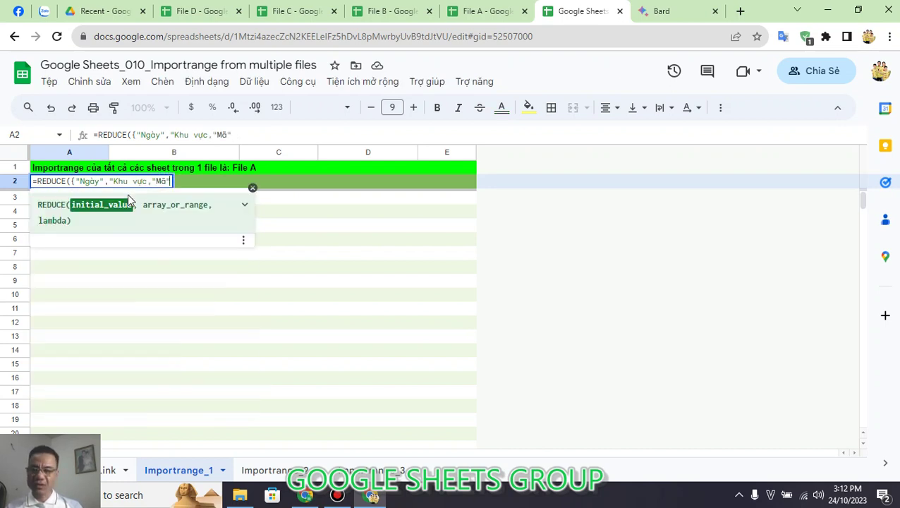
{"action": "type", "text": ",S"}
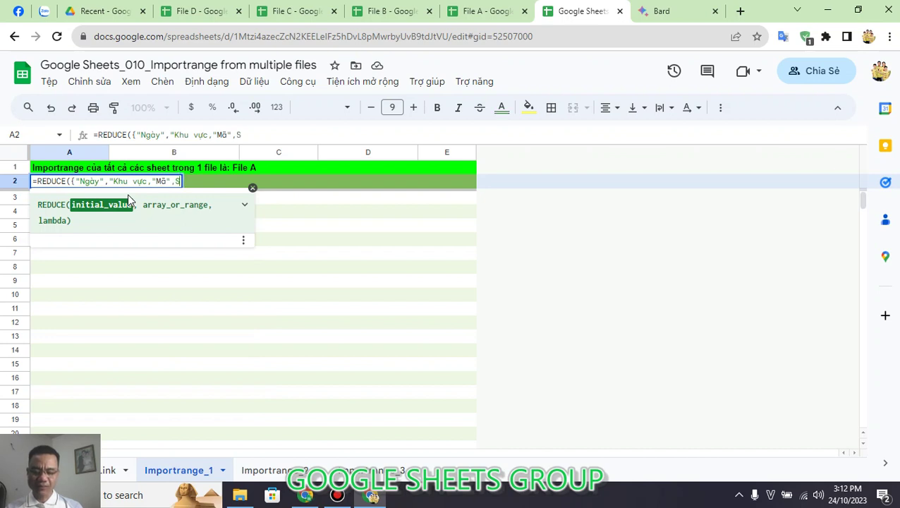
{"action": "type", "text": "ản phẩm"}
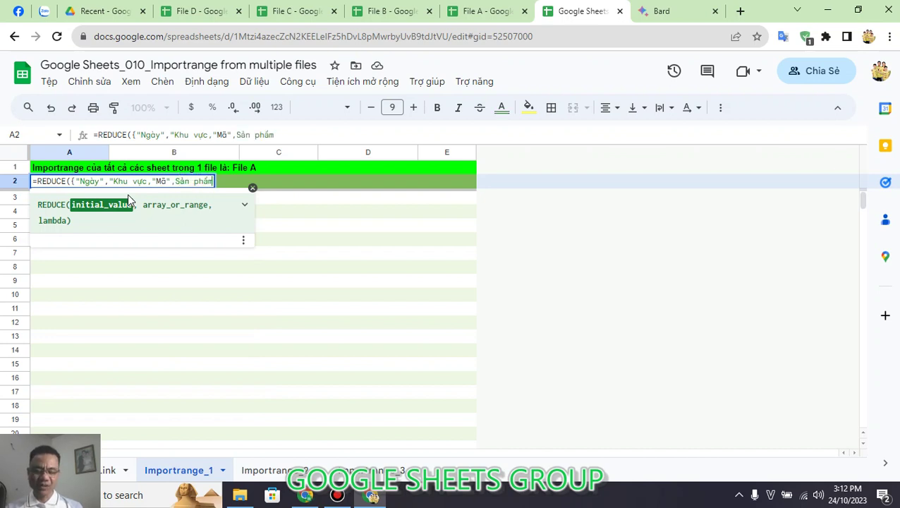
{"action": "type", "text": "\","}
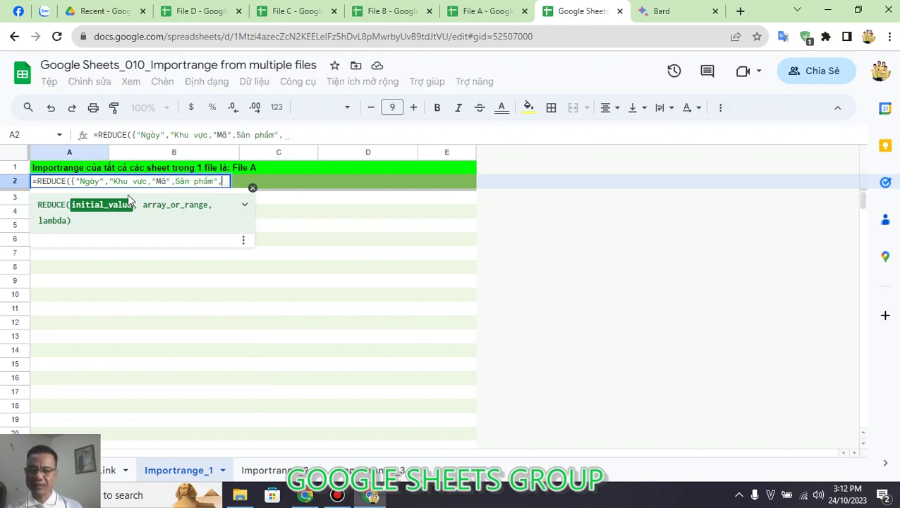
{"action": "type", "text": "\""}
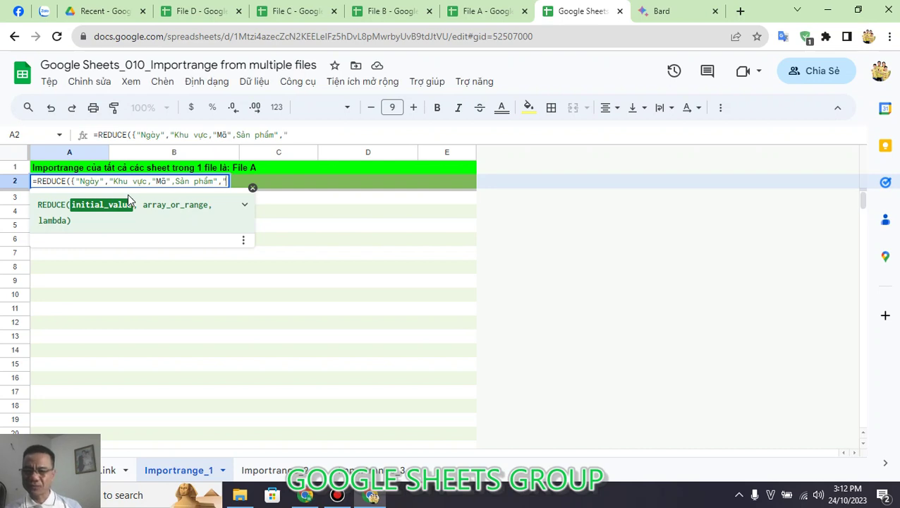
{"action": "left_click", "coordinate": [176, 181]}
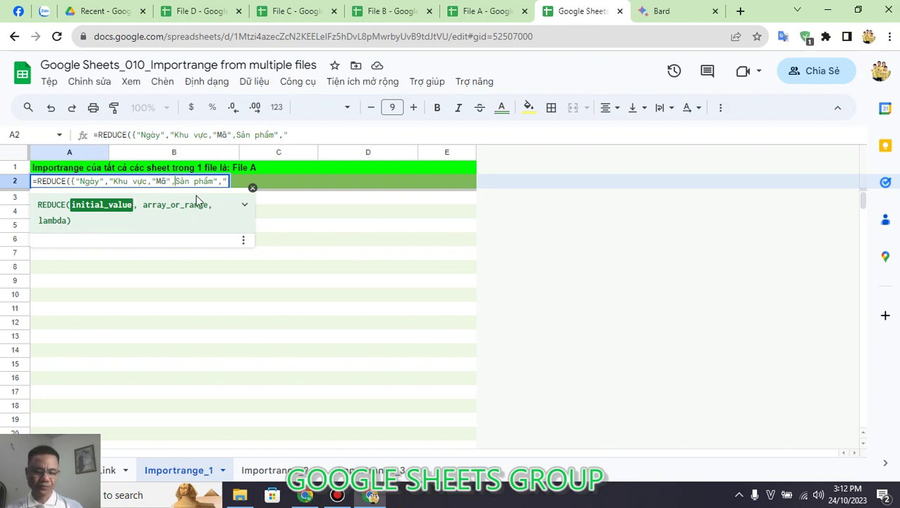
{"action": "type", "text": "\""}
{"action": "left_click", "coordinate": [318, 140]}
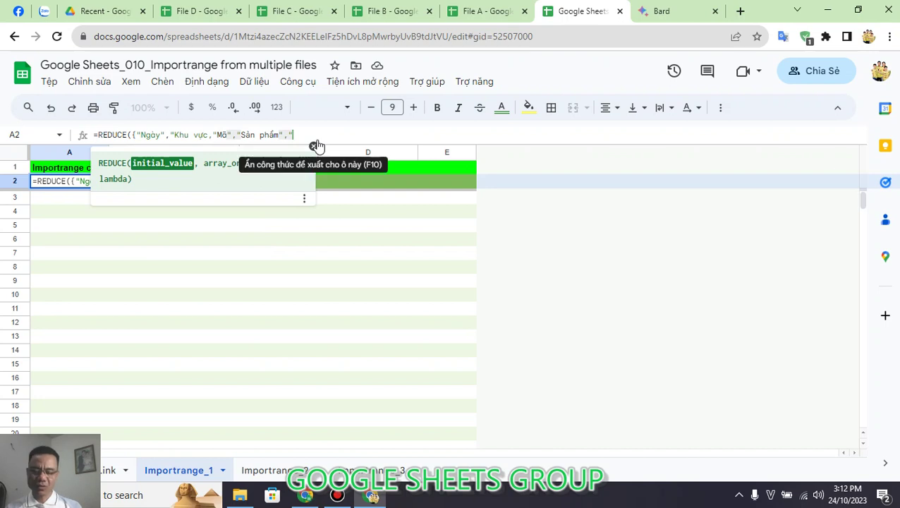
{"action": "type", "text": "Số lượng\")"}
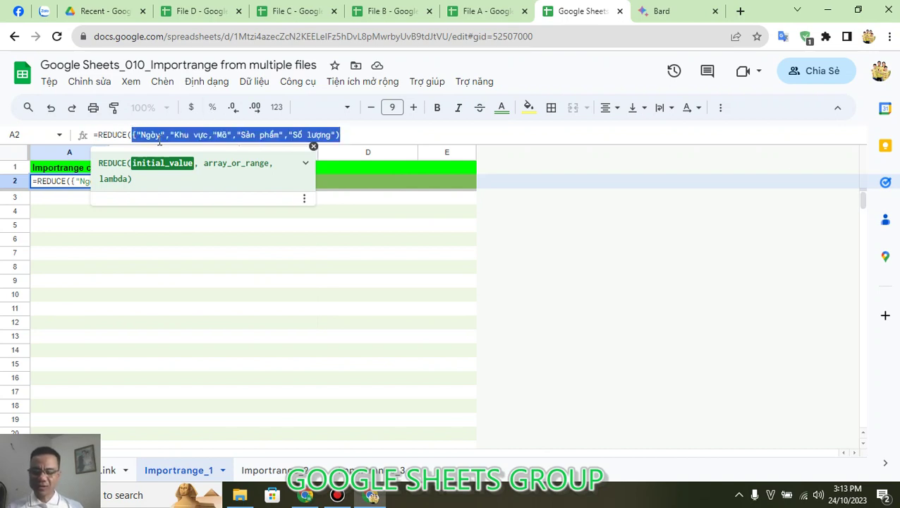
{"action": "left_click", "coordinate": [368, 131]}
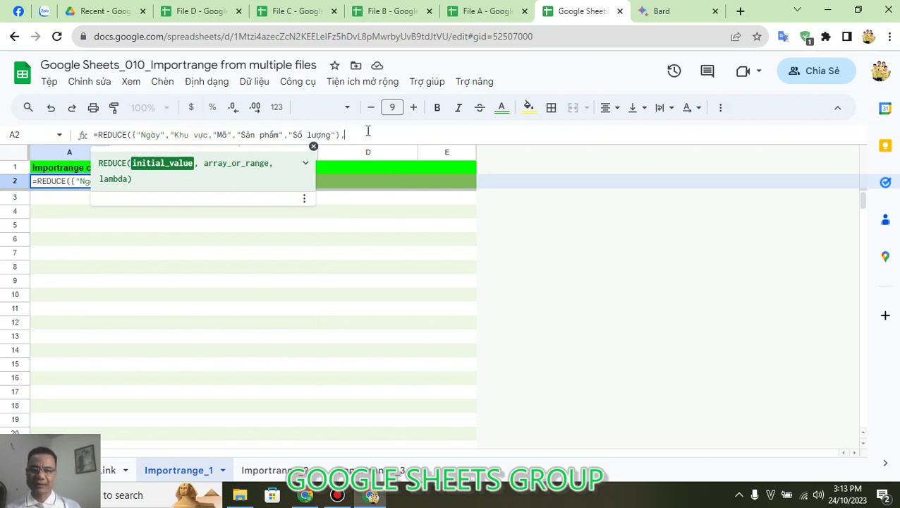
Step: Check Link column C, then add Link!C2:C5 as the formula's second argument, fixing the stray quote
{"action": "left_click", "coordinate": [111, 477]}
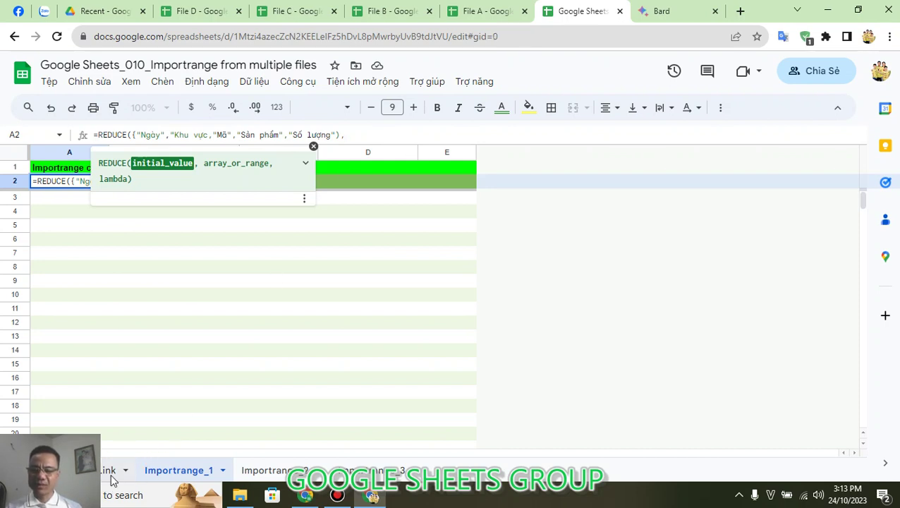
{"action": "left_click", "coordinate": [367, 185]}
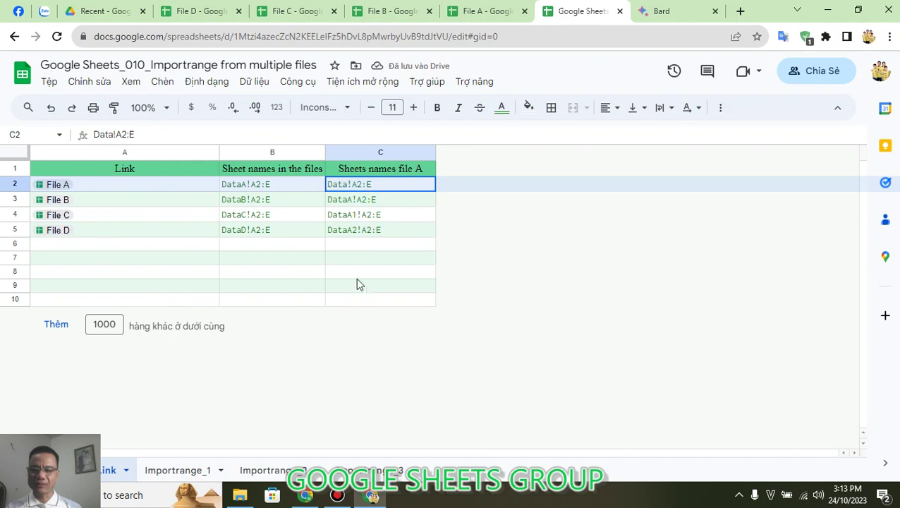
{"action": "left_click", "coordinate": [177, 470]}
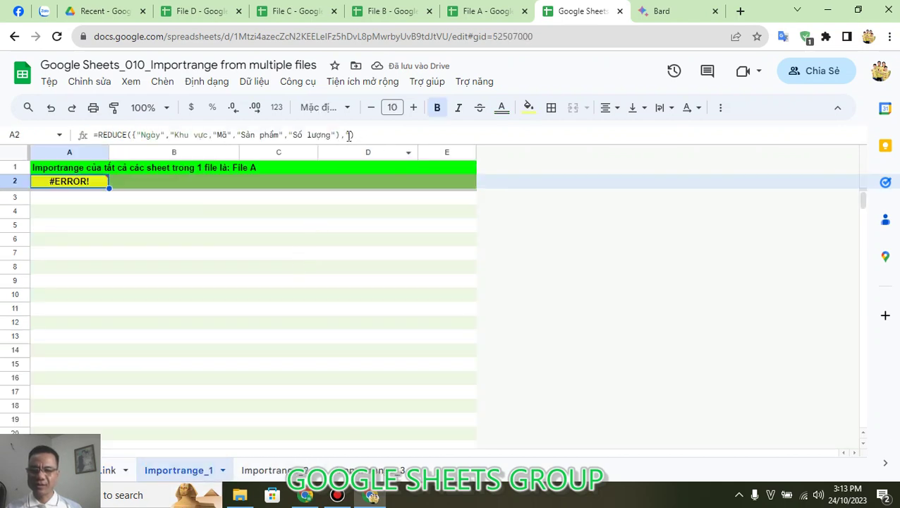
{"action": "left_click", "coordinate": [347, 135]}
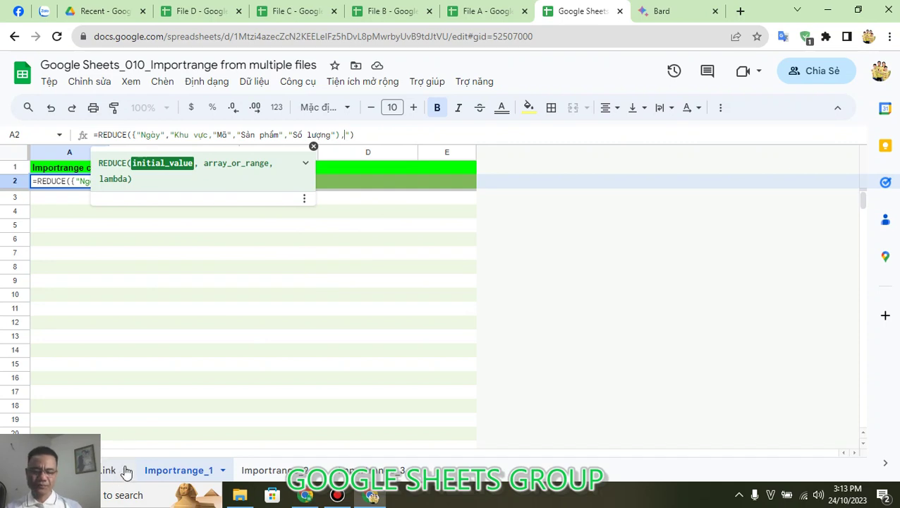
{"action": "type", "text": "Link!"}
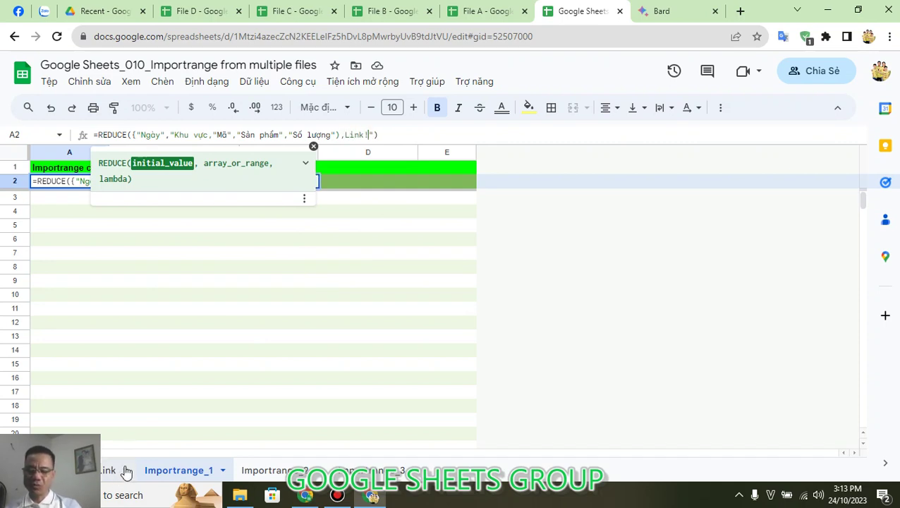
{"action": "type", "text": "C"}
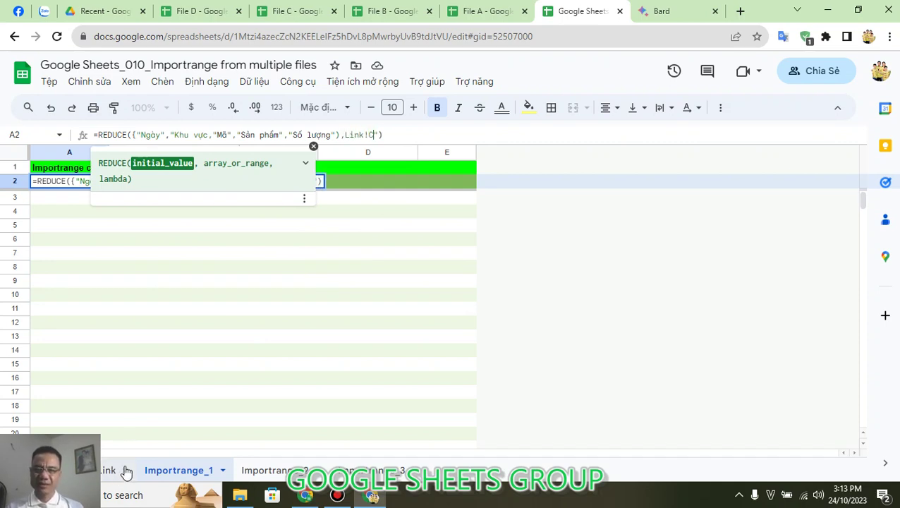
{"action": "type", "text": "2:"}
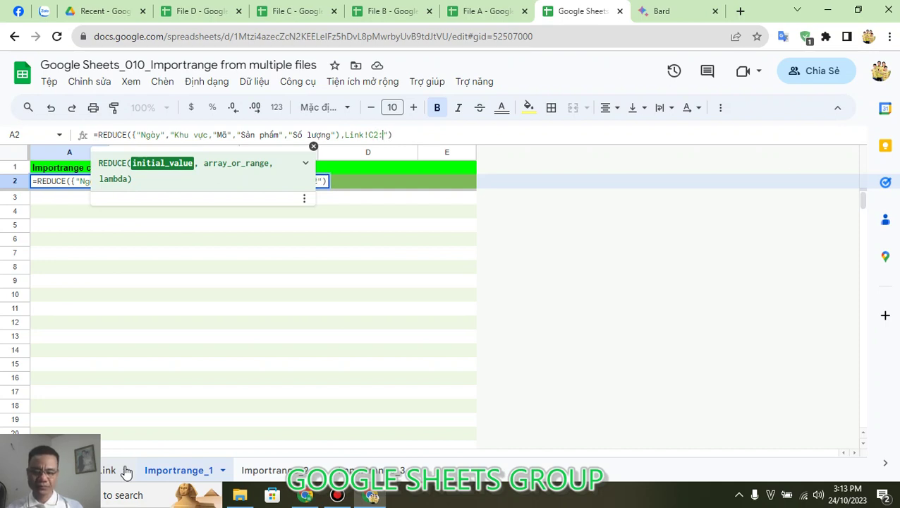
{"action": "type", "text": "C5"}
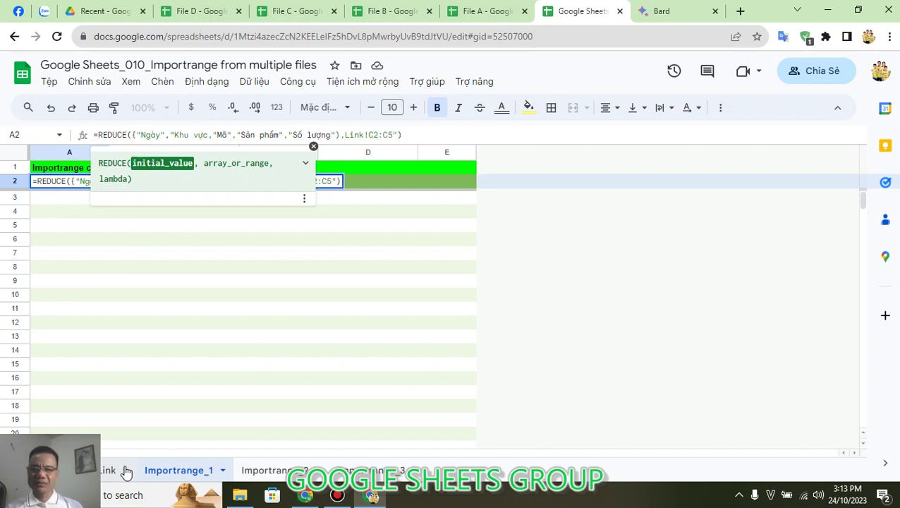
{"action": "type", "text": ","}
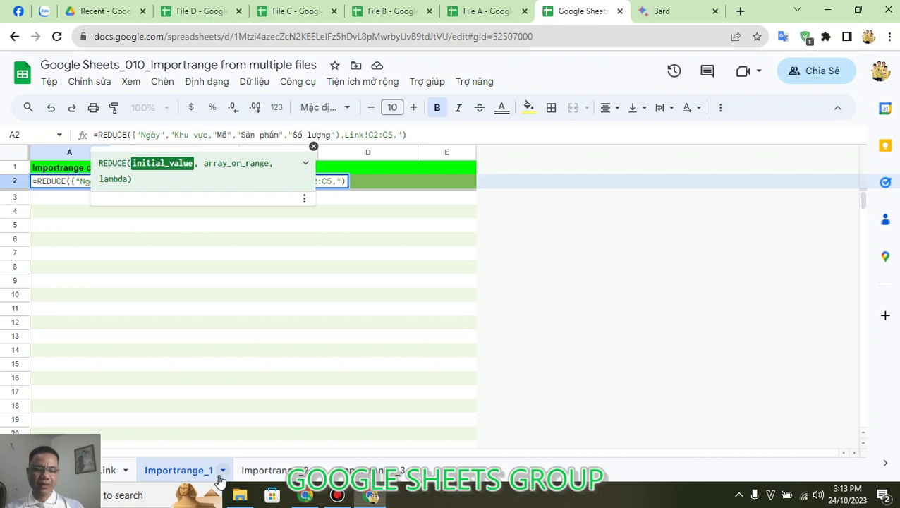
{"action": "key", "text": "BackSpace"}
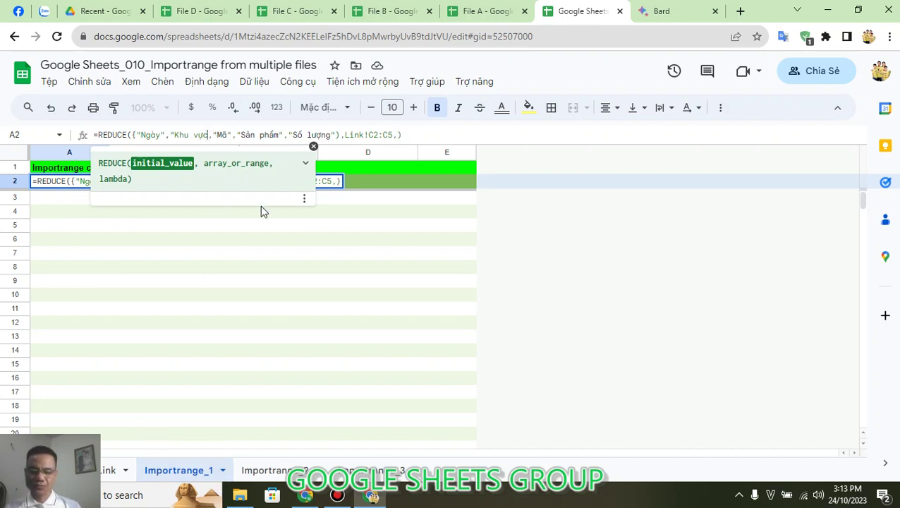
{"action": "type", "text": "\""}
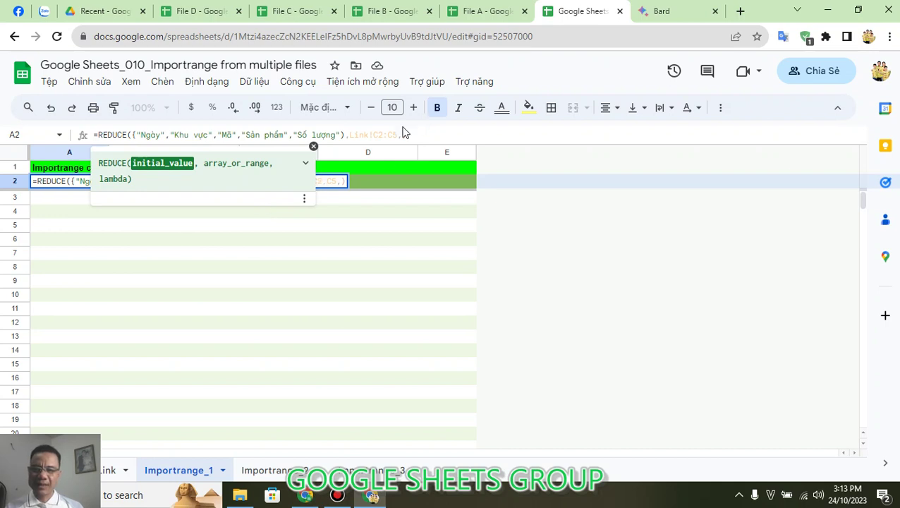
{"action": "left_click", "coordinate": [402, 135]}
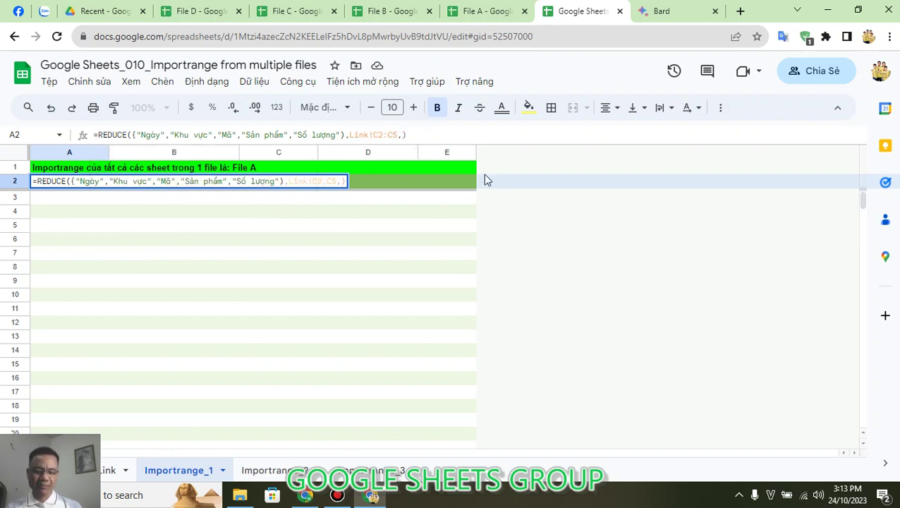
Step: Continue the formula with LAMBDA(a,sheet,{a;IMPORTRANGE(" using the IMPORTRANGE suggestion
{"action": "type", "text": "L"}
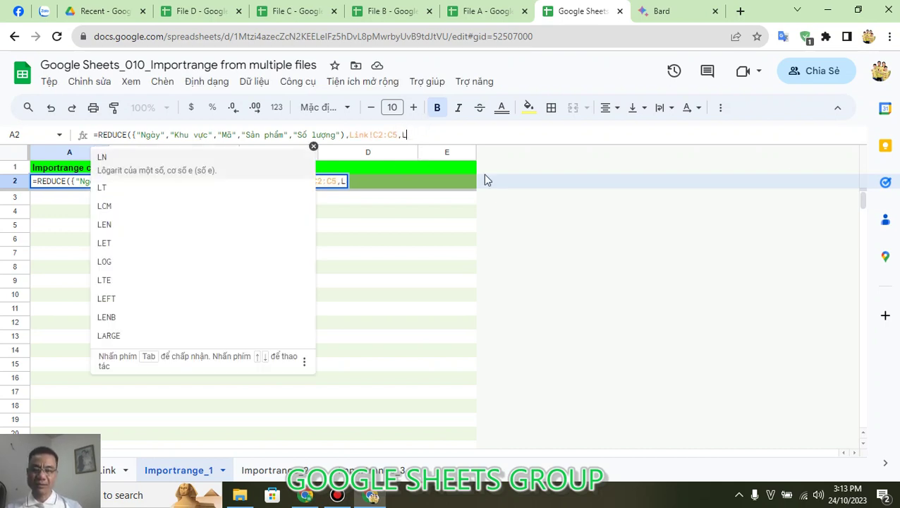
{"action": "type", "text": "AMBDA("}
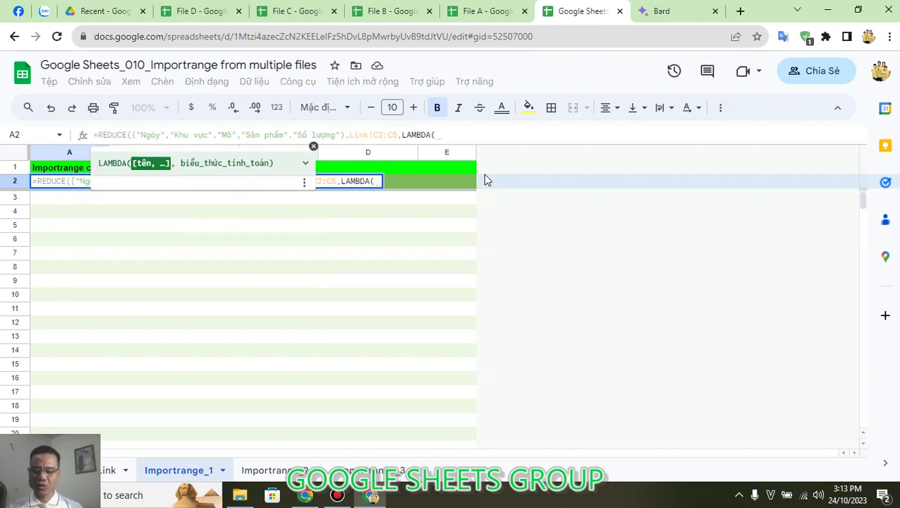
{"action": "type", "text": "a"}
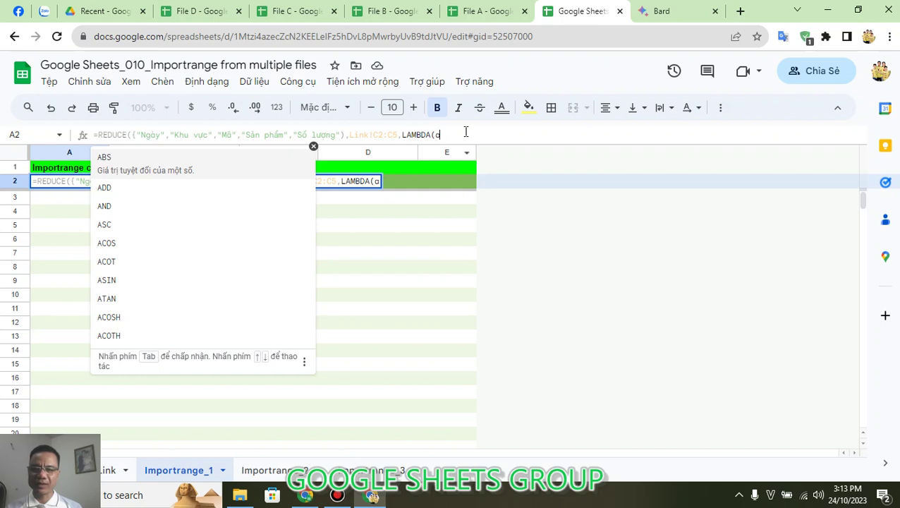
{"action": "type", "text": ","}
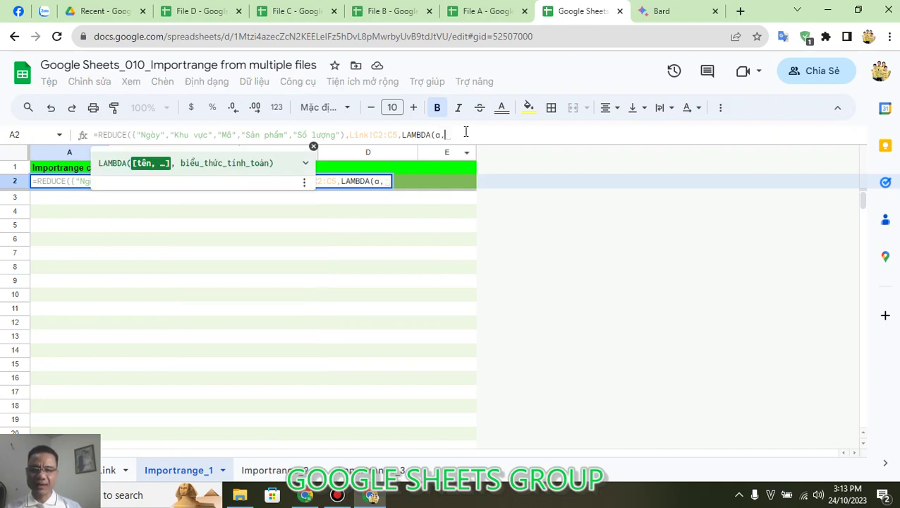
{"action": "type", "text": "sheet"}
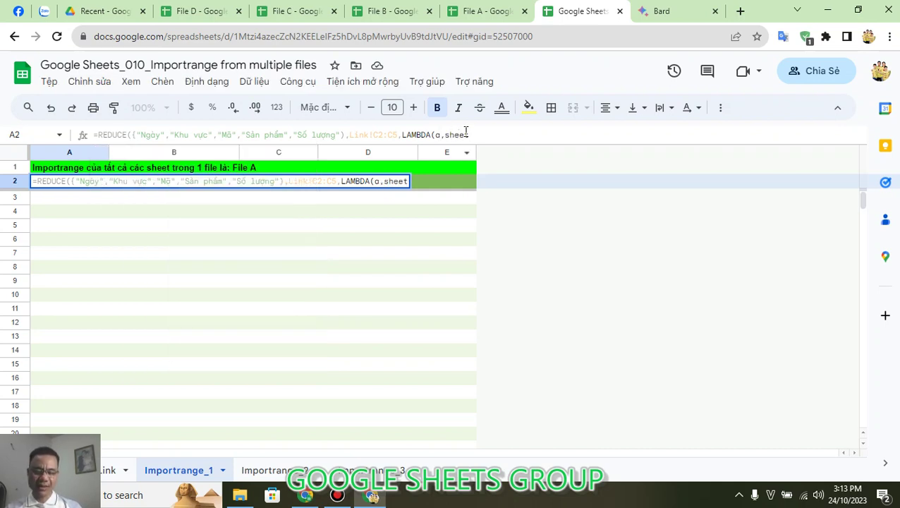
{"action": "type", "text": ","}
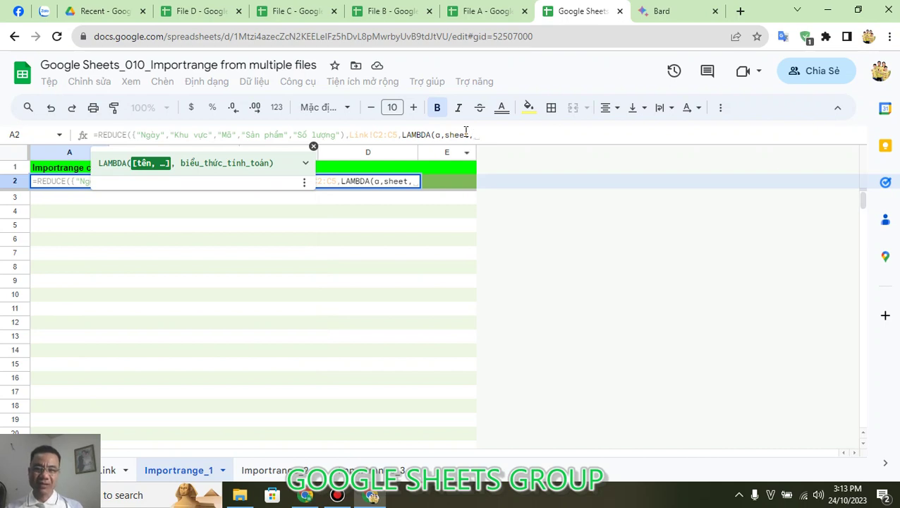
{"action": "type", "text": "{"}
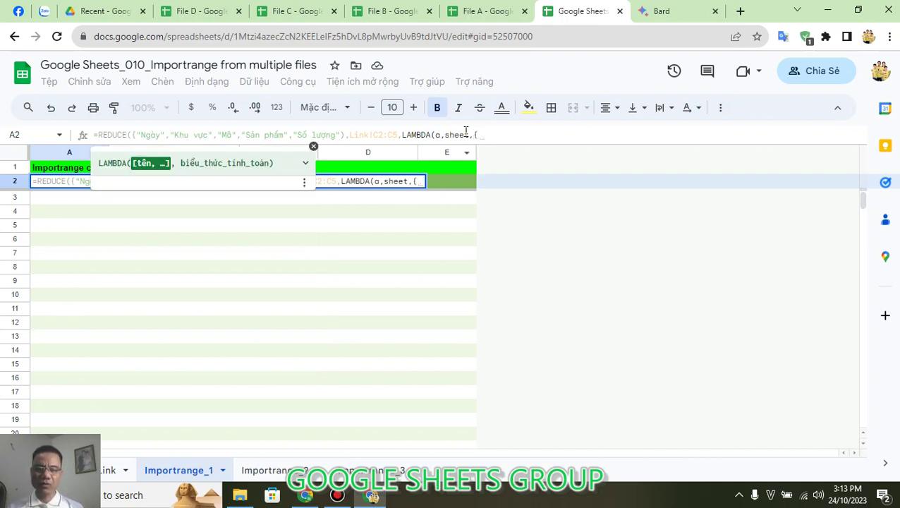
{"action": "type", "text": "a"}
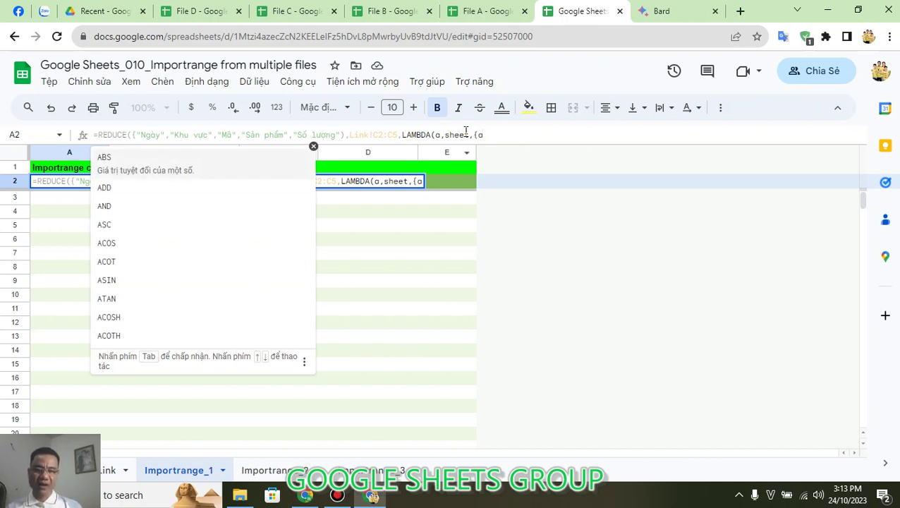
{"action": "type", "text": ","}
{"action": "key", "text": "BackSpace"}
{"action": "type", "text": ";"}
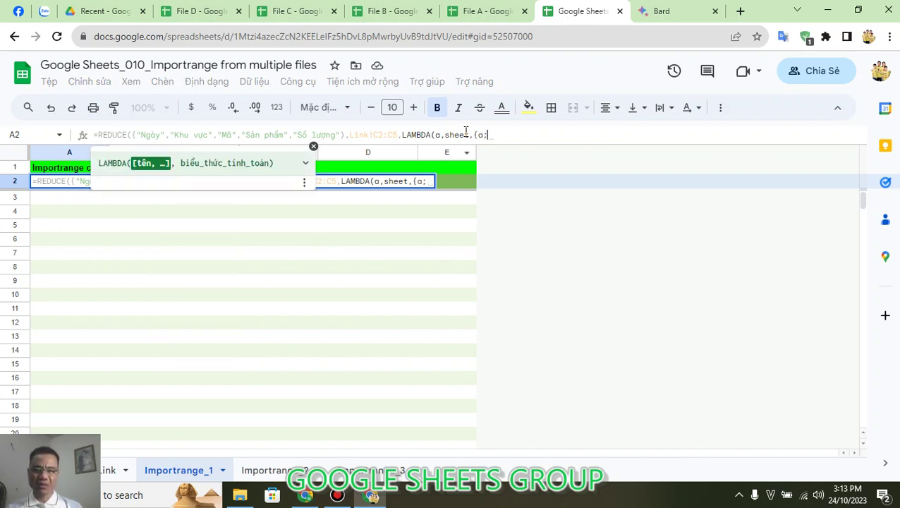
{"action": "type", "text": "IM"}
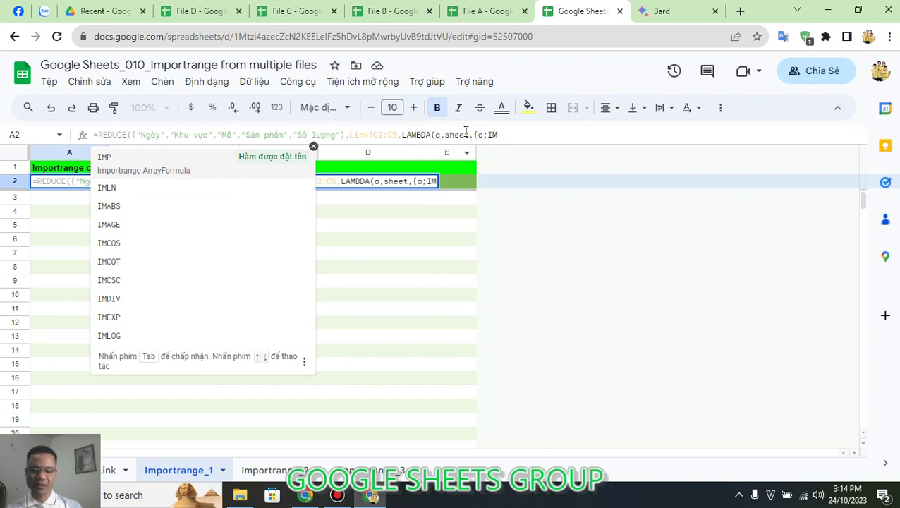
{"action": "type", "text": "P"}
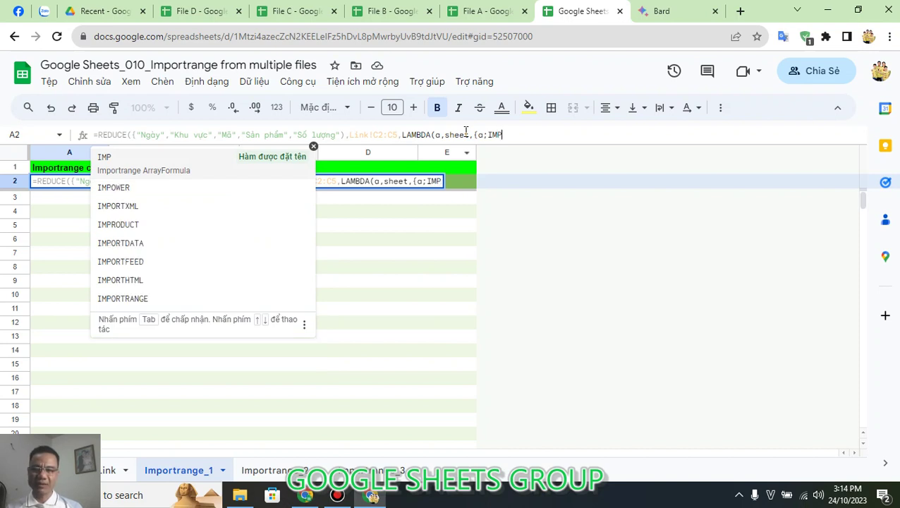
{"action": "left_click", "coordinate": [253, 307]}
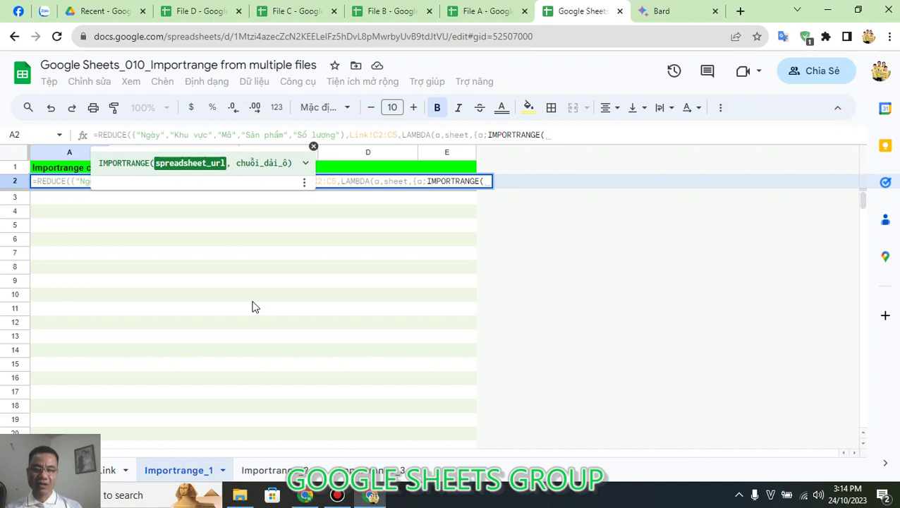
{"action": "type", "text": "\""}
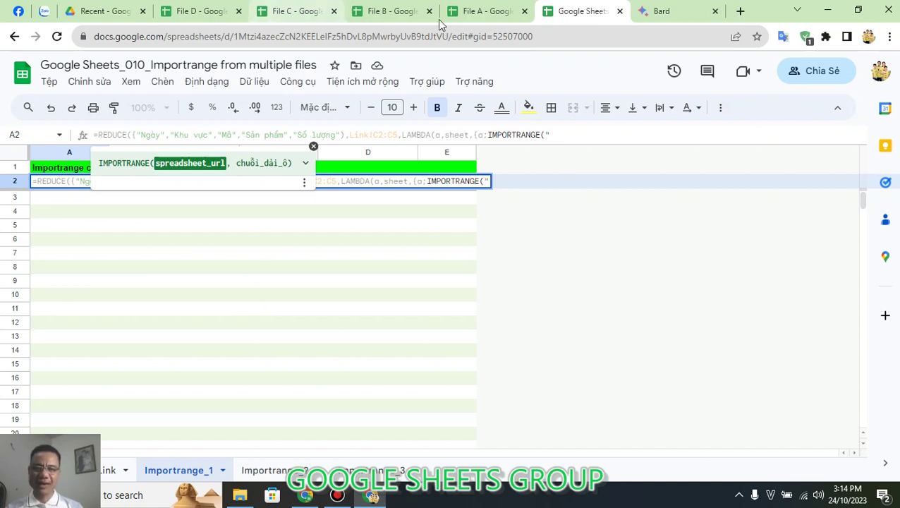
{"action": "left_click", "coordinate": [553, 34]}
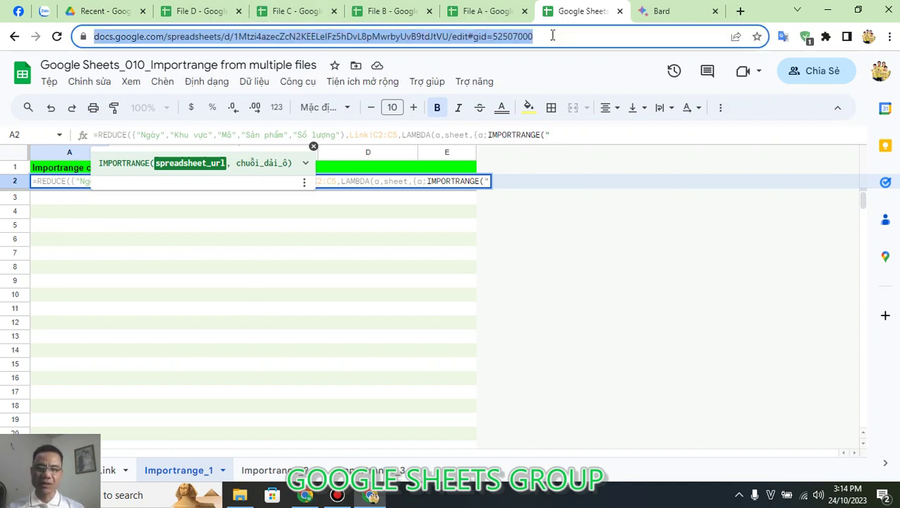
Step: Copy File A's full web address and return to the A2 formula in progress
{"action": "left_click", "coordinate": [240, 37]}
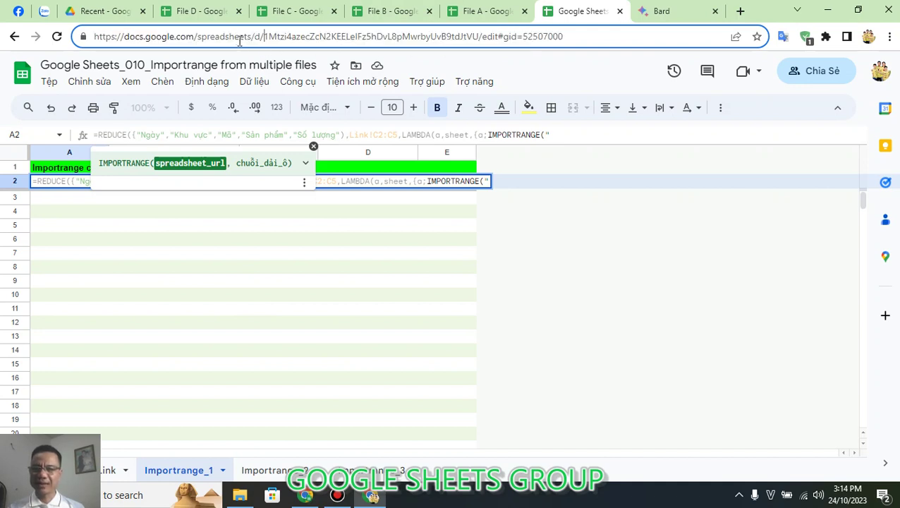
{"action": "left_click", "coordinate": [482, 37], "text": "shift"}
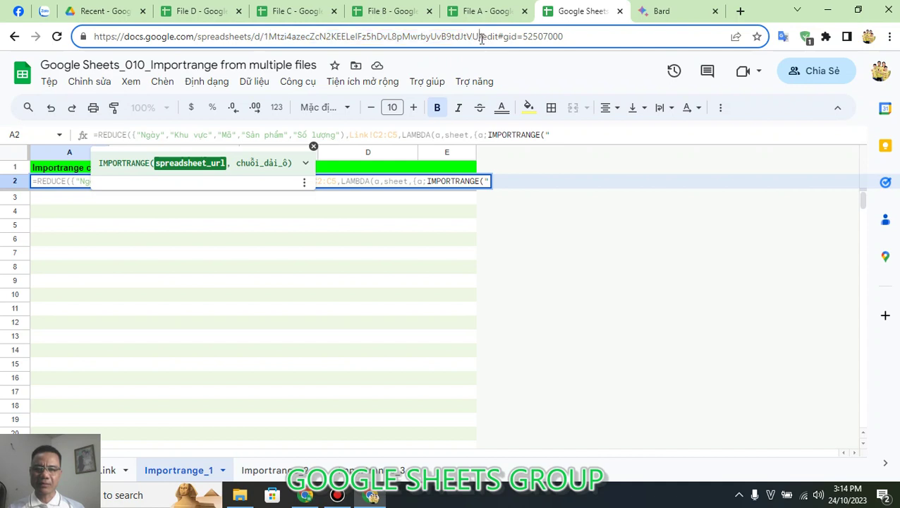
{"action": "left_click", "coordinate": [482, 37]}
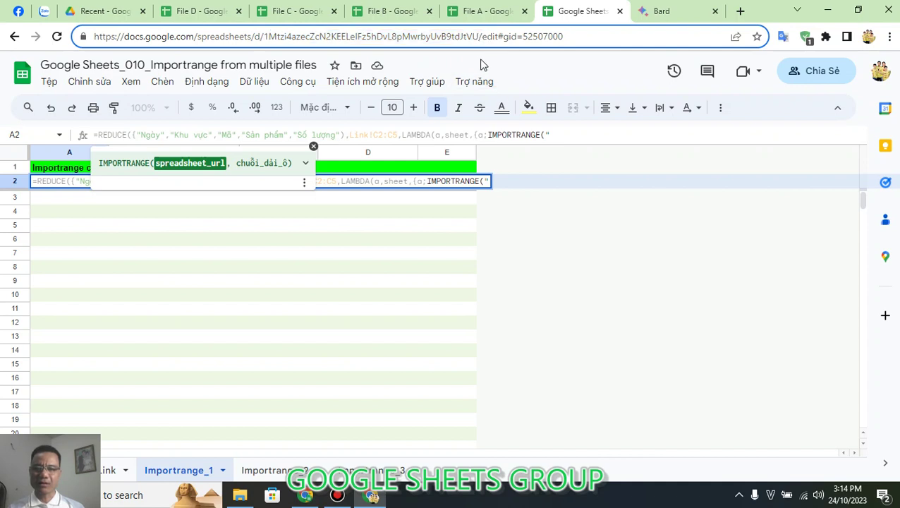
{"action": "left_click", "coordinate": [266, 39], "text": "shift"}
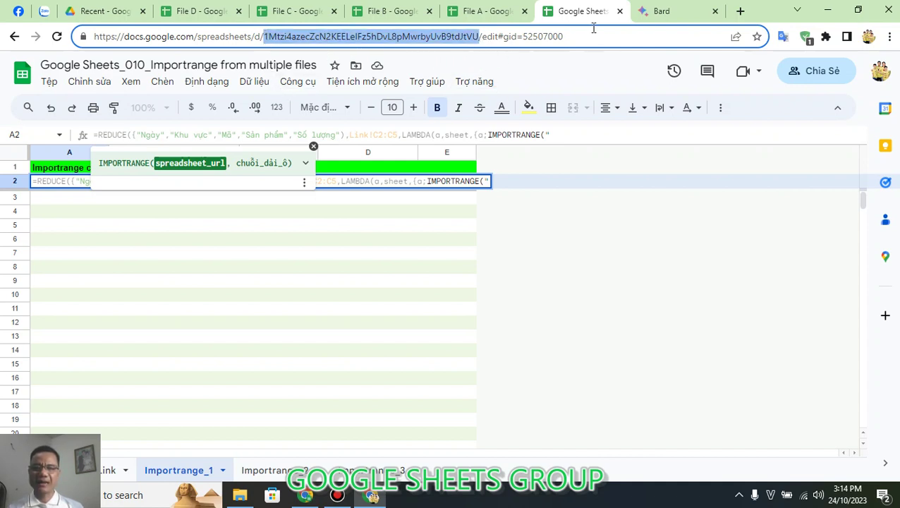
{"action": "left_click_drag", "start_coordinate": [591, 30], "coordinate": [32, 85]}
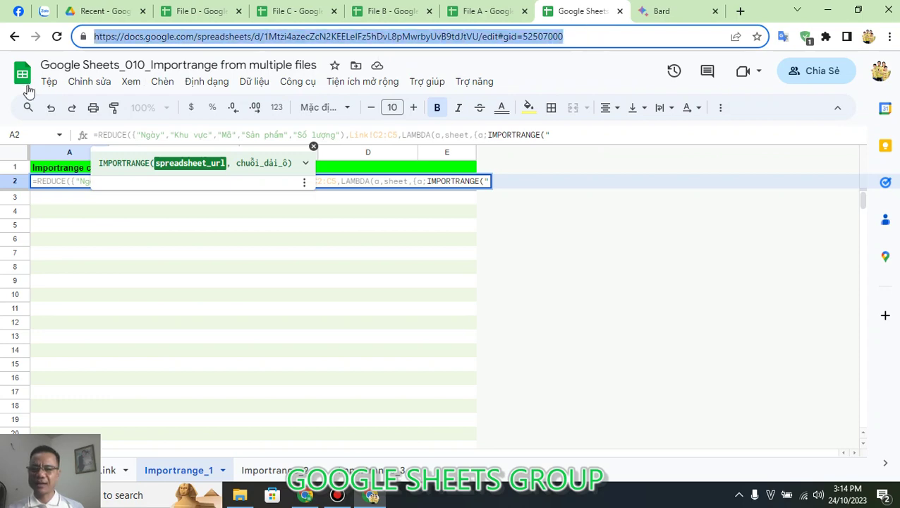
{"action": "left_click", "coordinate": [486, 10]}
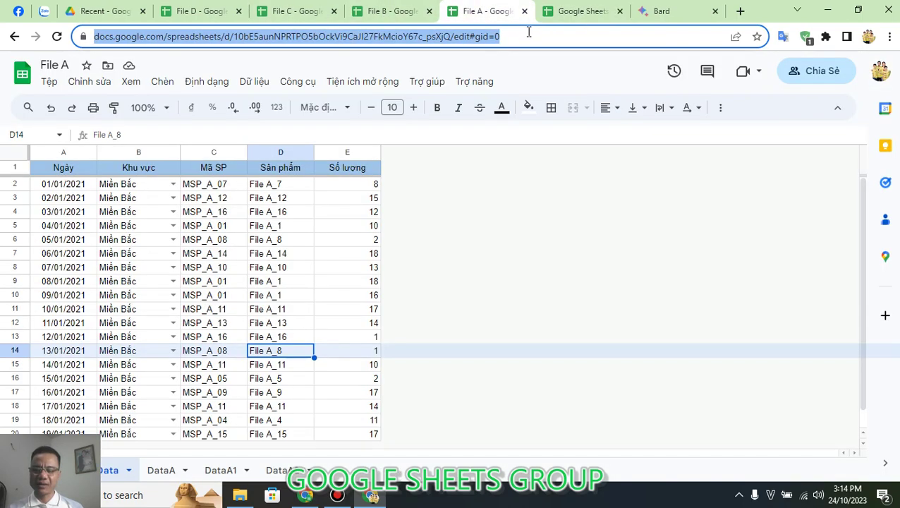
{"action": "left_click", "coordinate": [580, 11]}
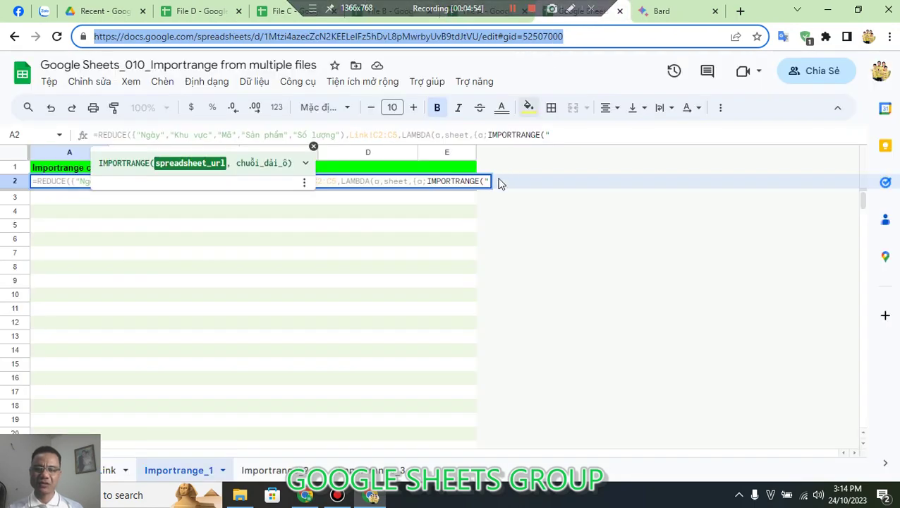
Step: Paste File A's URL into IMPORTRANGE, finish with ,sheet)}) and enlarge the formula bar
{"action": "left_click", "coordinate": [564, 135]}
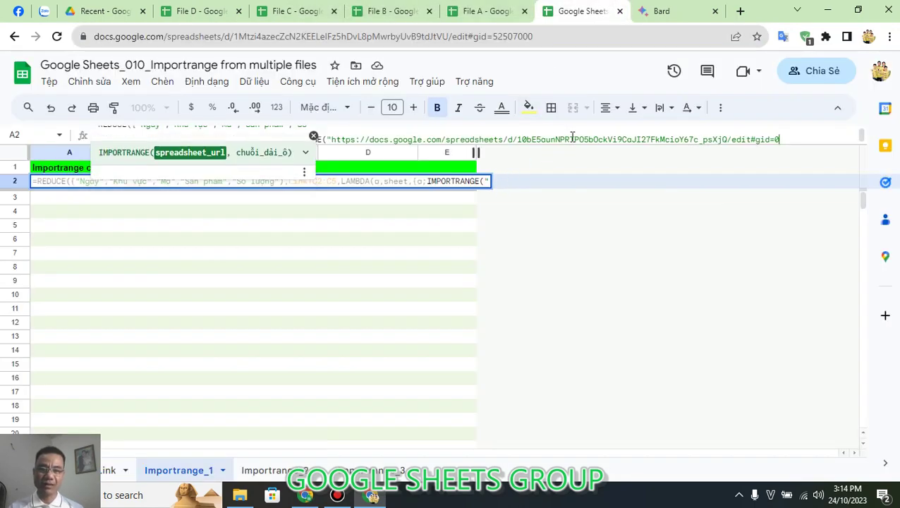
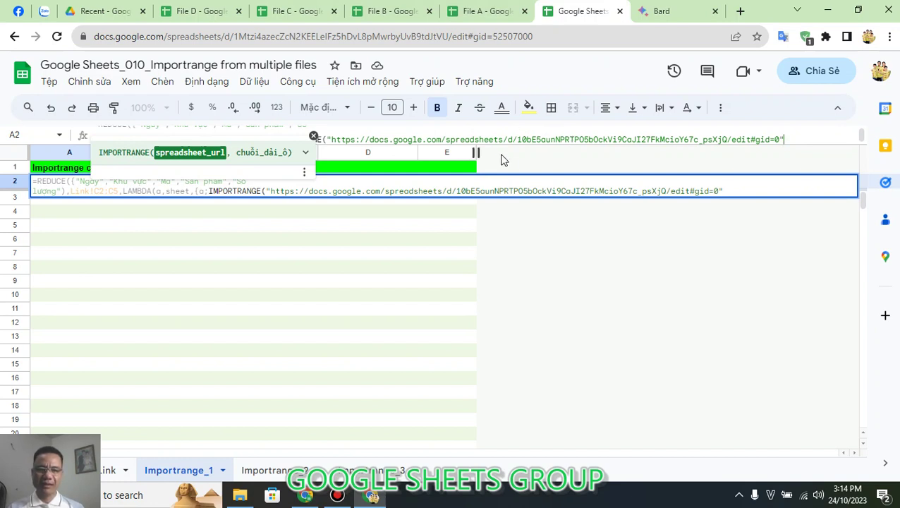
{"action": "type", "text": ","}
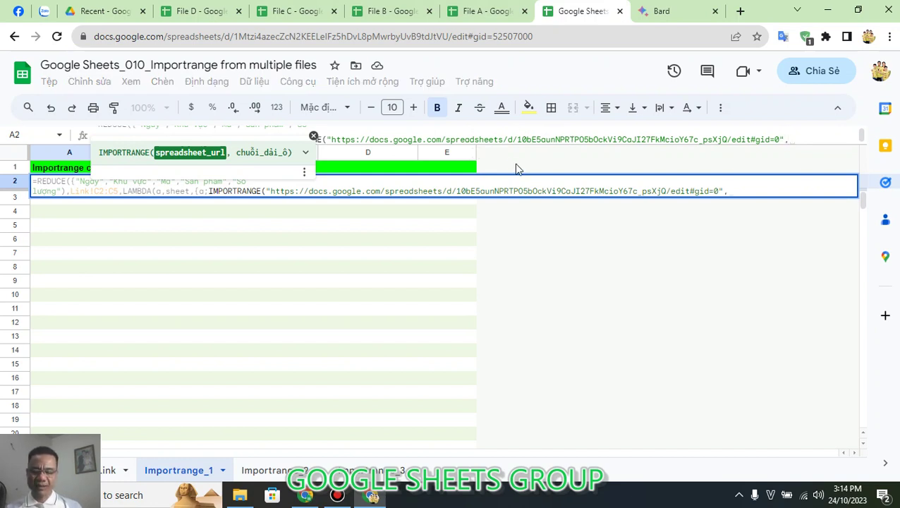
{"action": "type", "text": "sheet"}
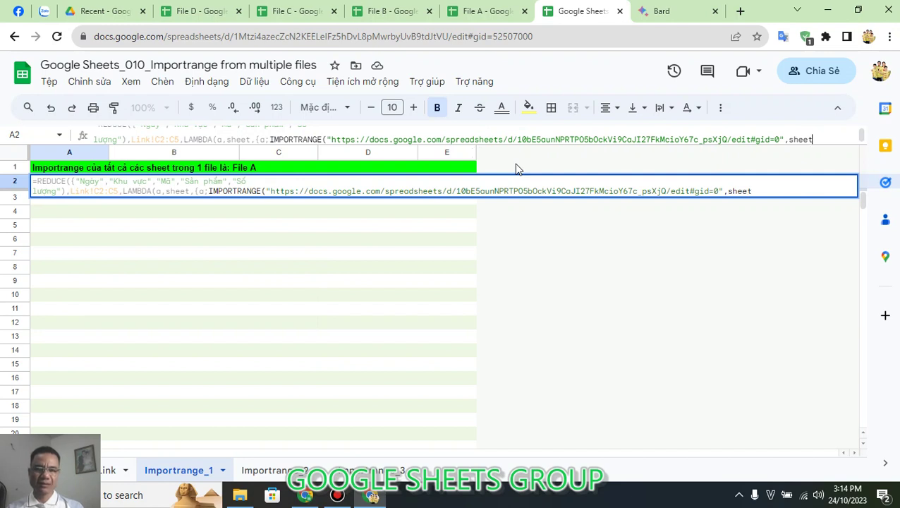
{"action": "type", "text": ")"}
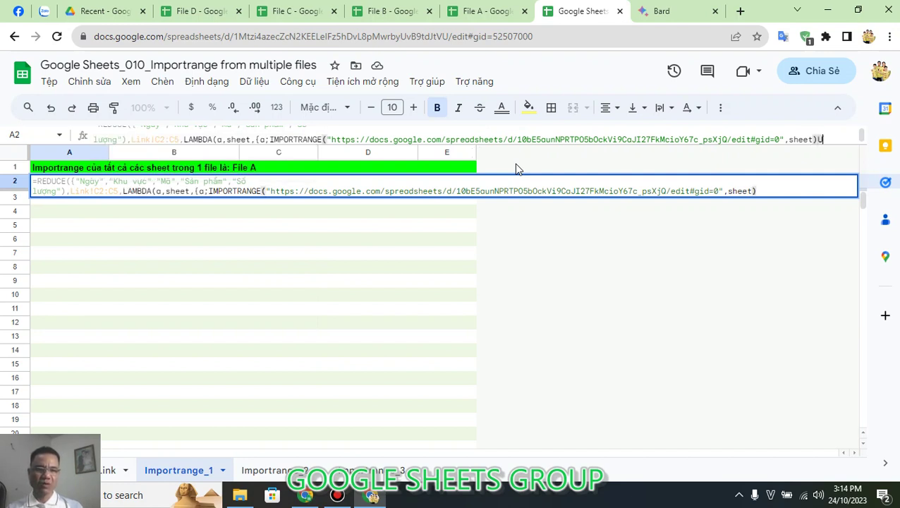
{"action": "type", "text": "}"}
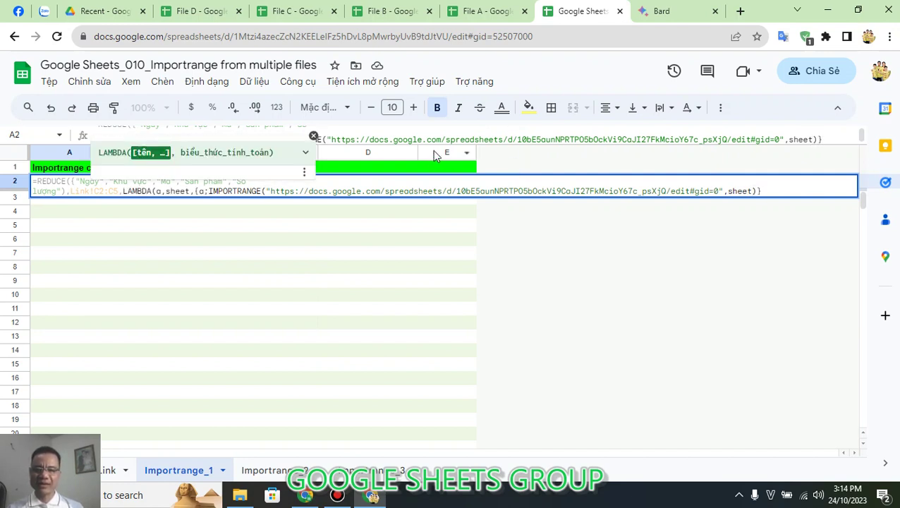
{"action": "left_click_drag", "start_coordinate": [432, 145], "coordinate": [425, 207]}
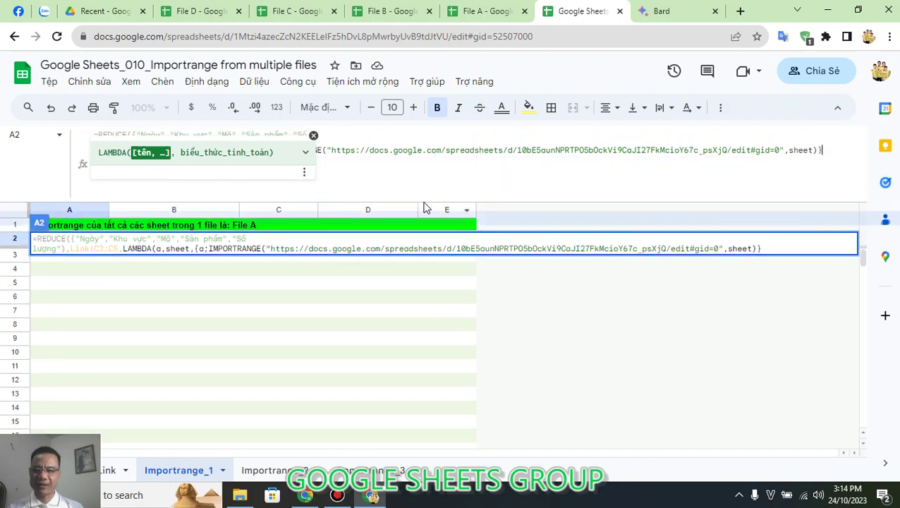
{"action": "left_click", "coordinate": [313, 135]}
Step: Trim the URL down to its spreadsheet ID, then replace the quoted ID with Link!A2
{"action": "left_click", "coordinate": [333, 151]}
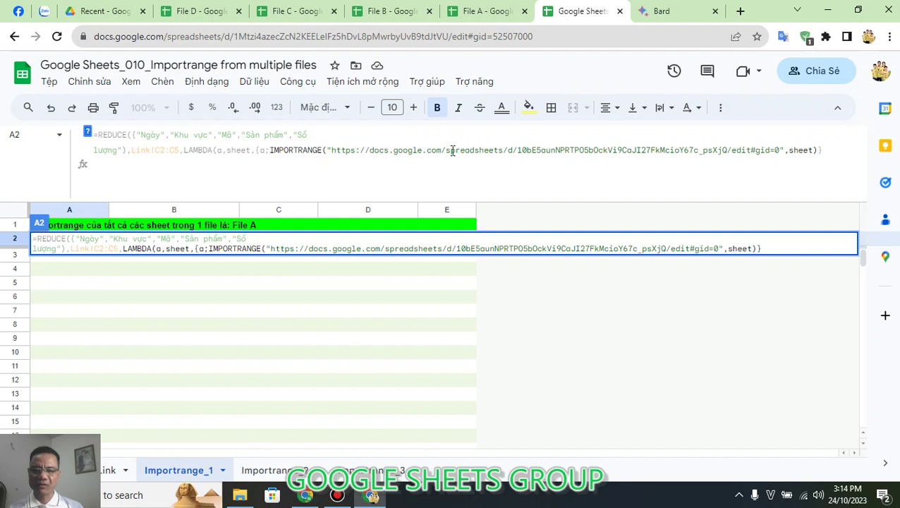
{"action": "left_click", "coordinate": [516, 150], "text": "shift"}
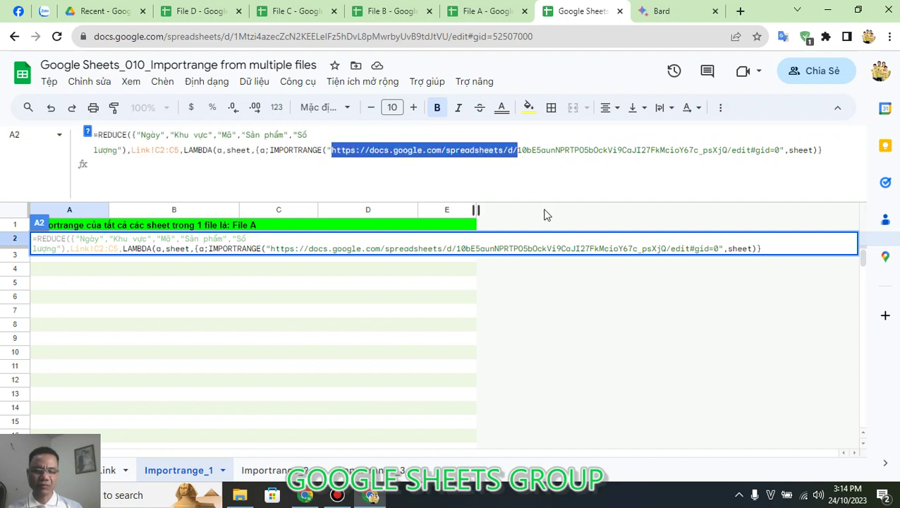
{"action": "key", "text": "BackSpace"}
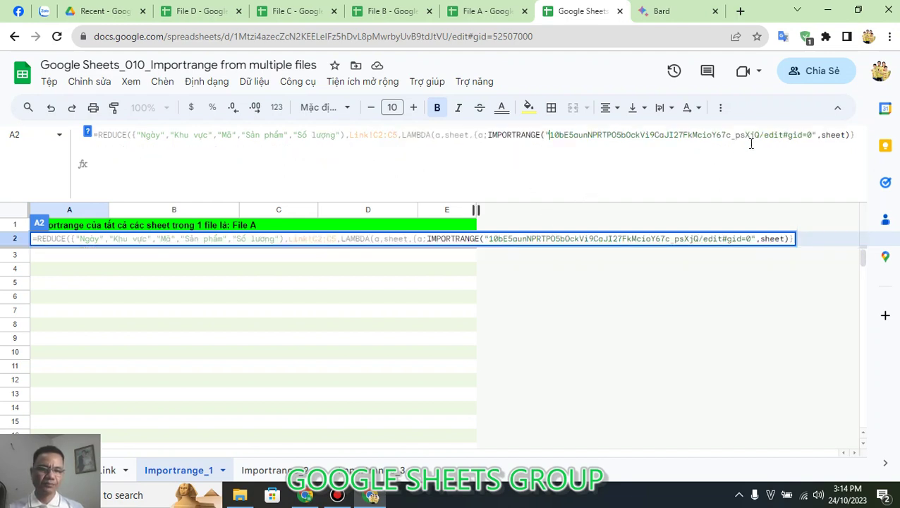
{"action": "left_click_drag", "start_coordinate": [760, 135], "coordinate": [813, 135]}
{"action": "key", "text": "BackSpace"}
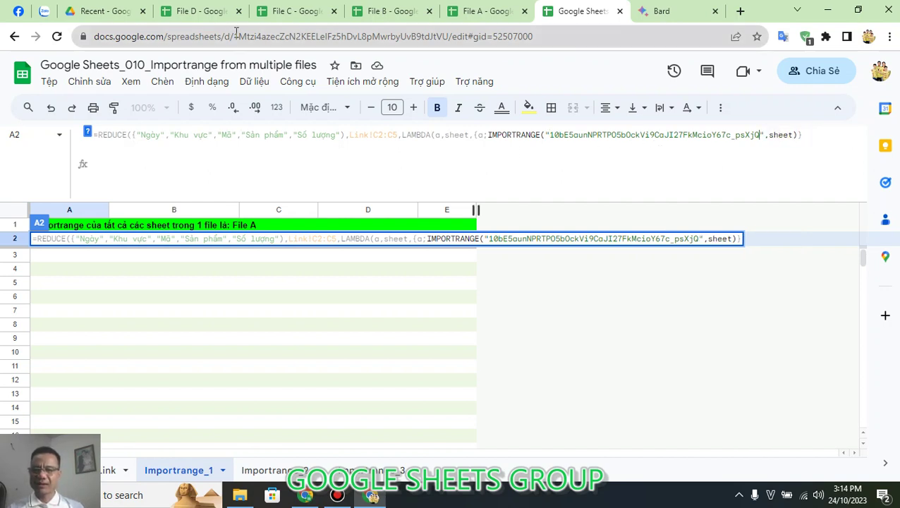
{"action": "left_click_drag", "start_coordinate": [237, 32], "coordinate": [453, 32]}
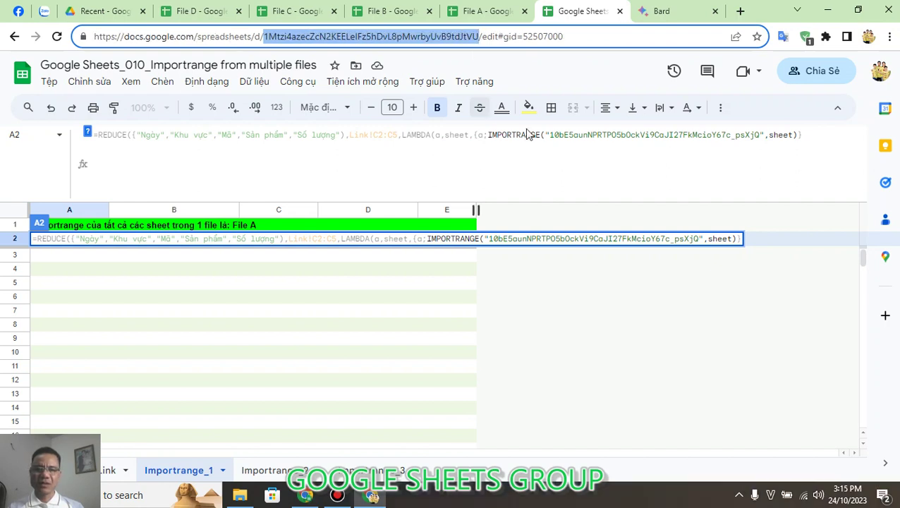
{"action": "left_click_drag", "start_coordinate": [764, 134], "coordinate": [557, 161]}
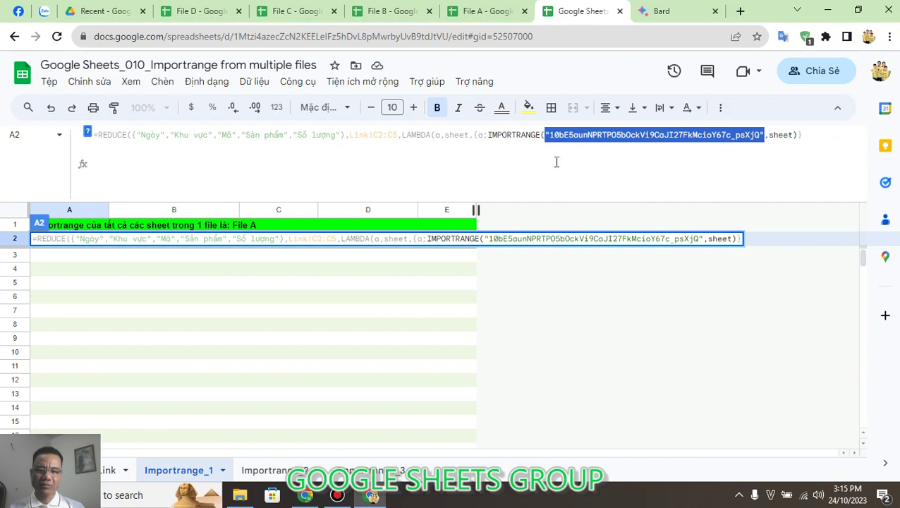
{"action": "type", "text": "Link"}
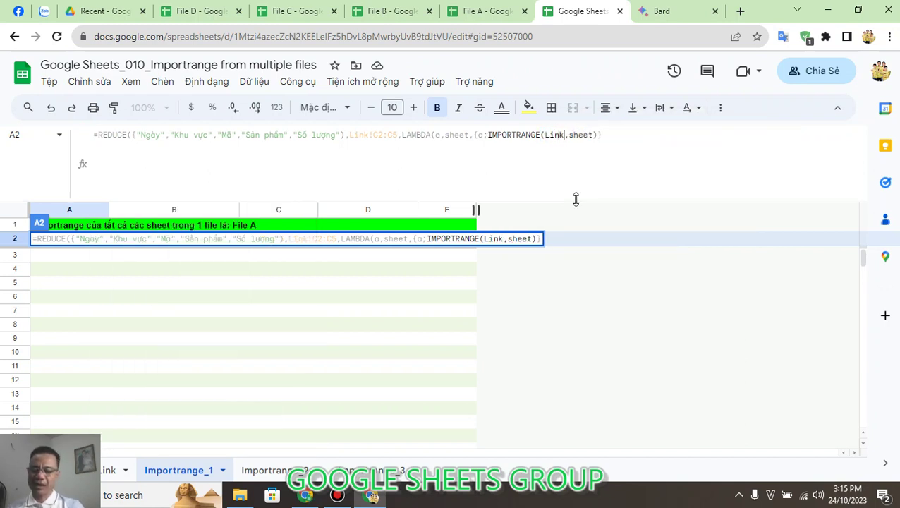
{"action": "type", "text": "!A2"}
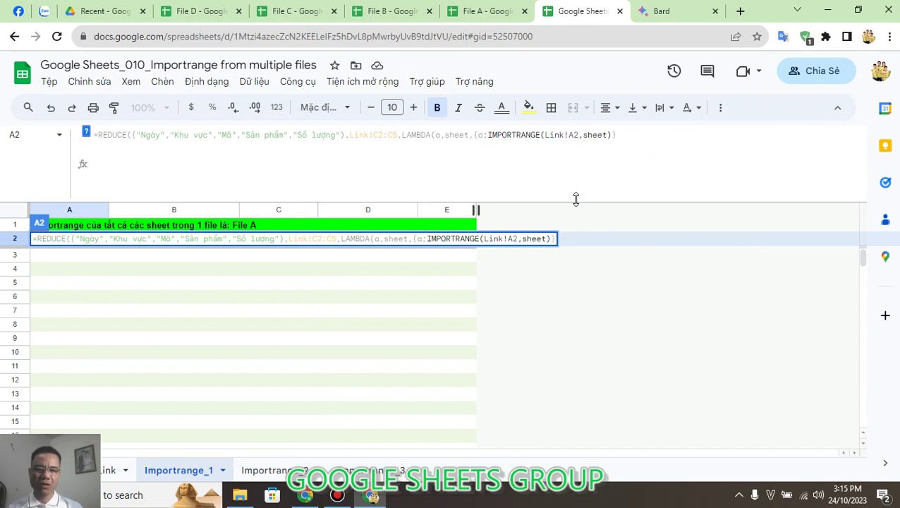
{"action": "key", "text": "End"}
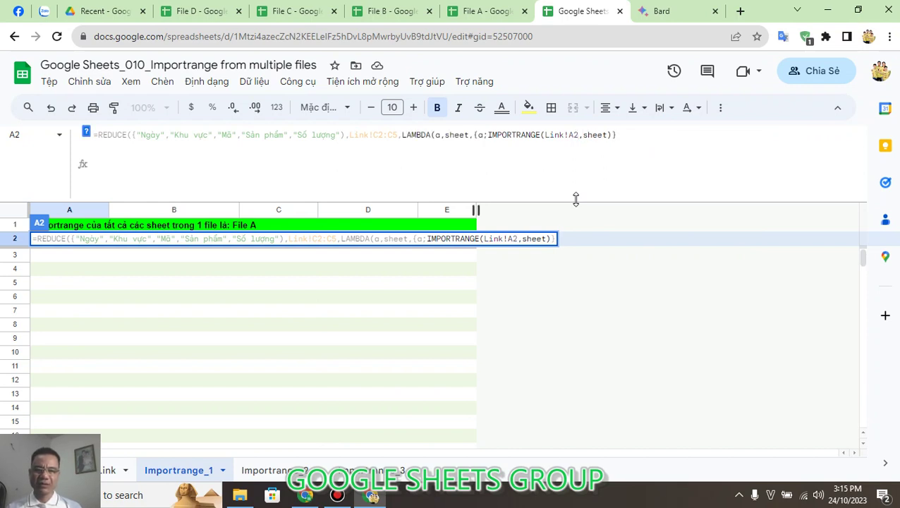
{"action": "type", "text": ")"}
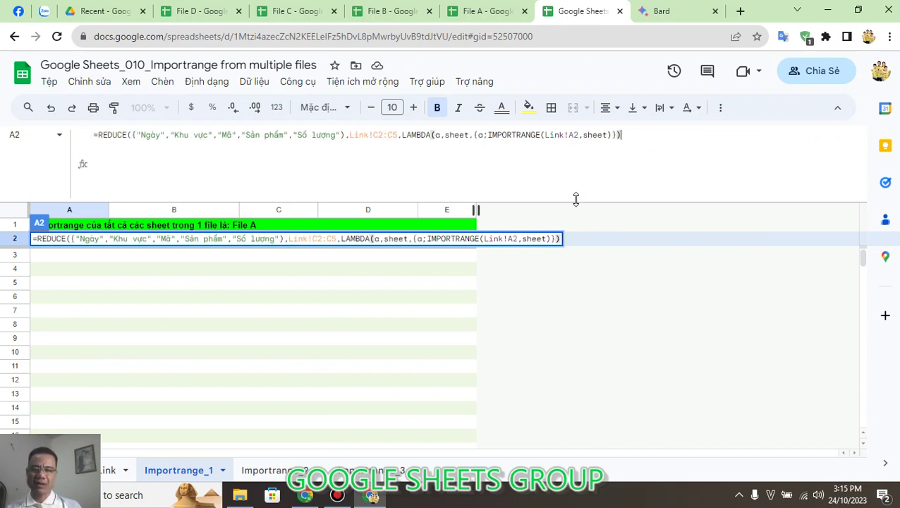
{"action": "type", "text": ")"}
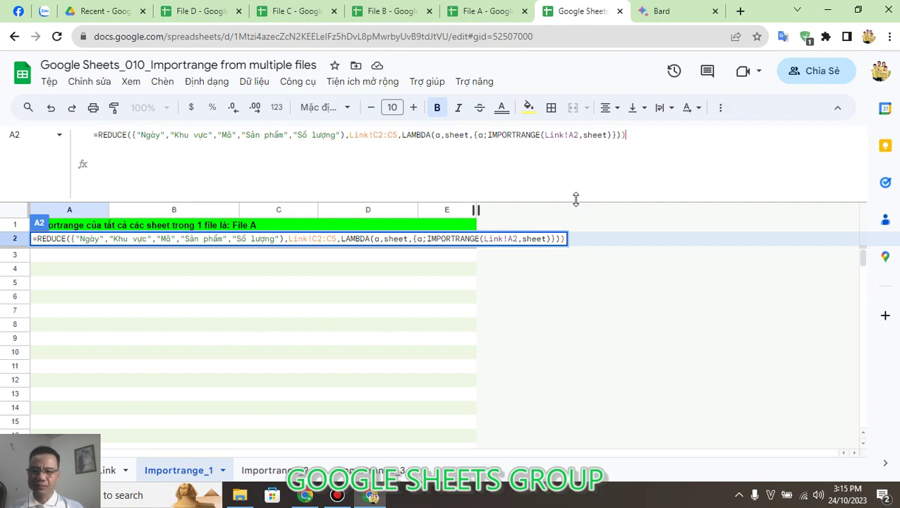
{"action": "left_click", "coordinate": [345, 135]}
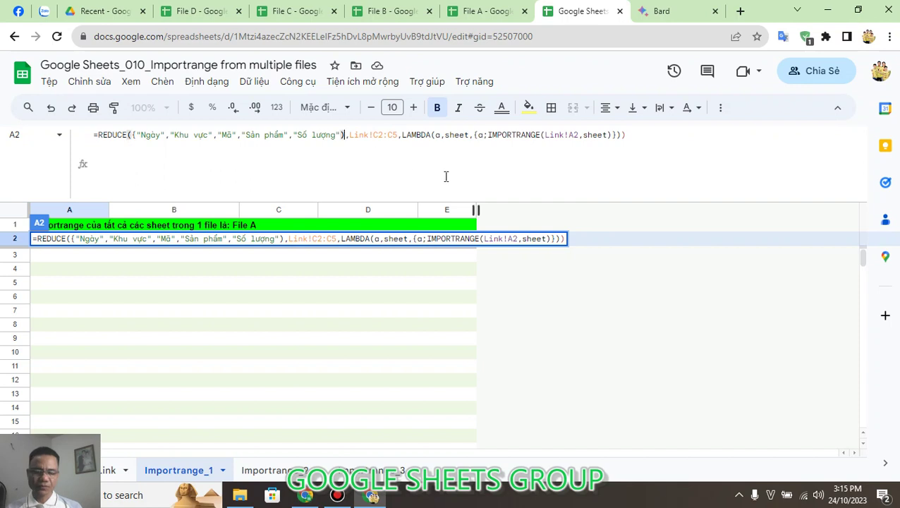
{"action": "key", "text": "BackSpace"}
{"action": "type", "text": "}"}
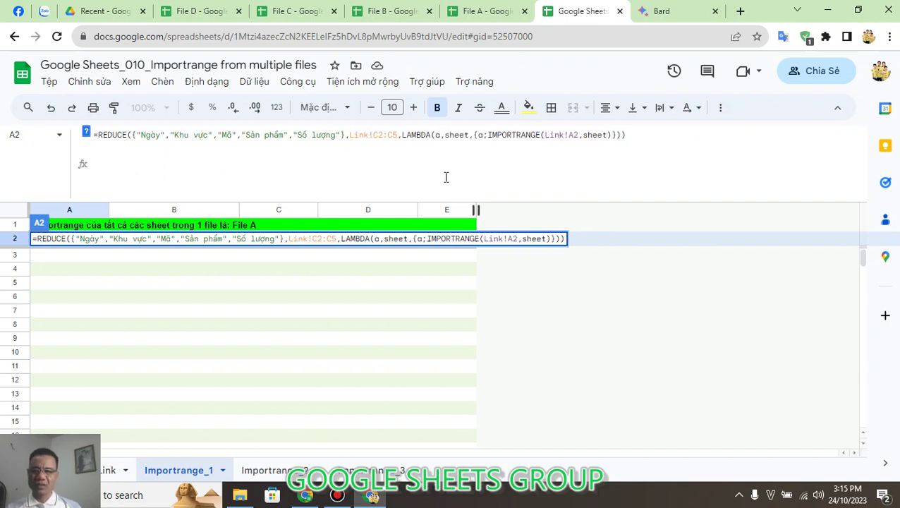
{"action": "left_click", "coordinate": [637, 133]}
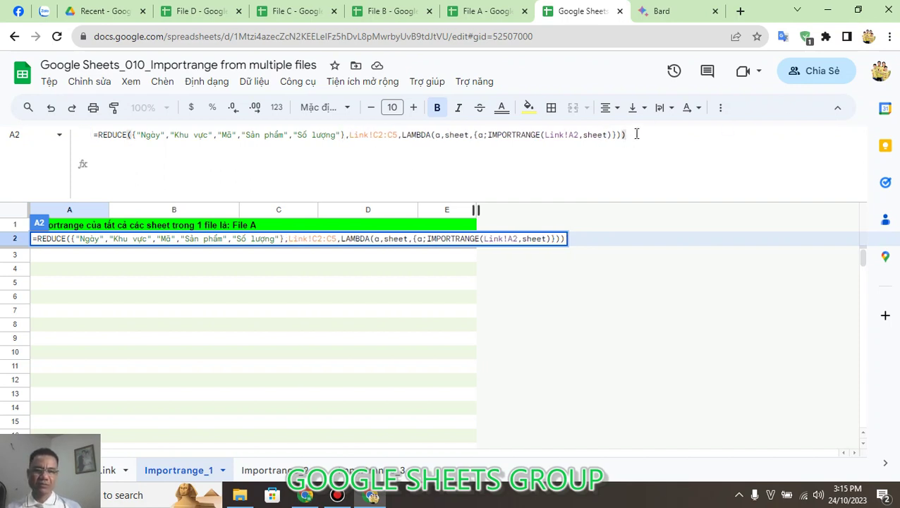
{"action": "key", "text": "Return"}
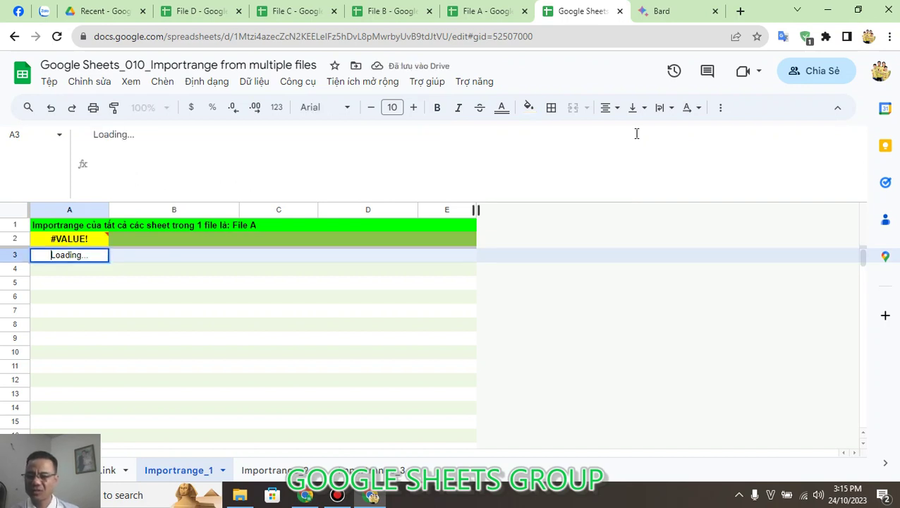
{"action": "key", "text": "Up"}
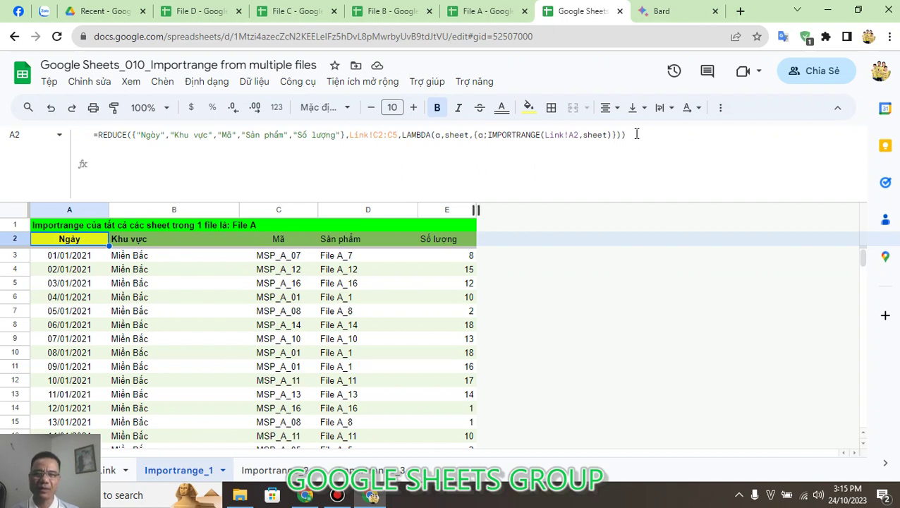
{"action": "left_click", "coordinate": [505, 8]}
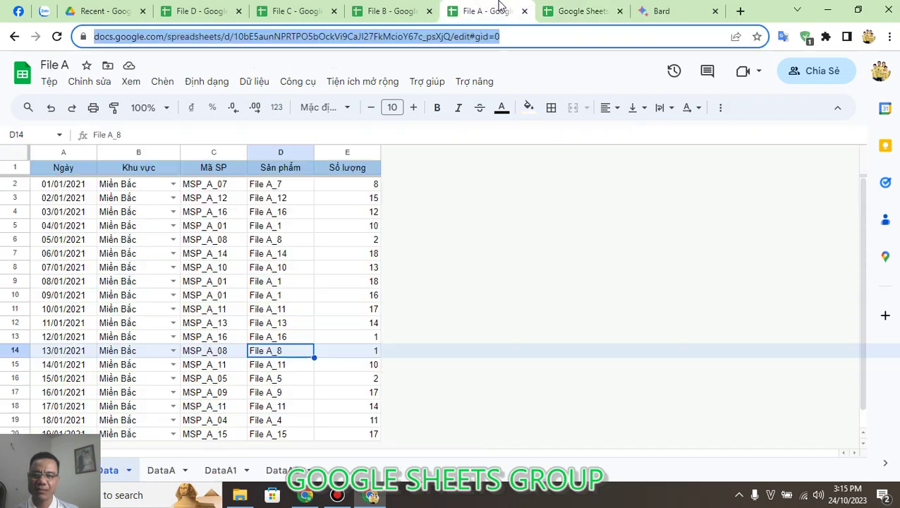
{"action": "left_click", "coordinate": [596, 11]}
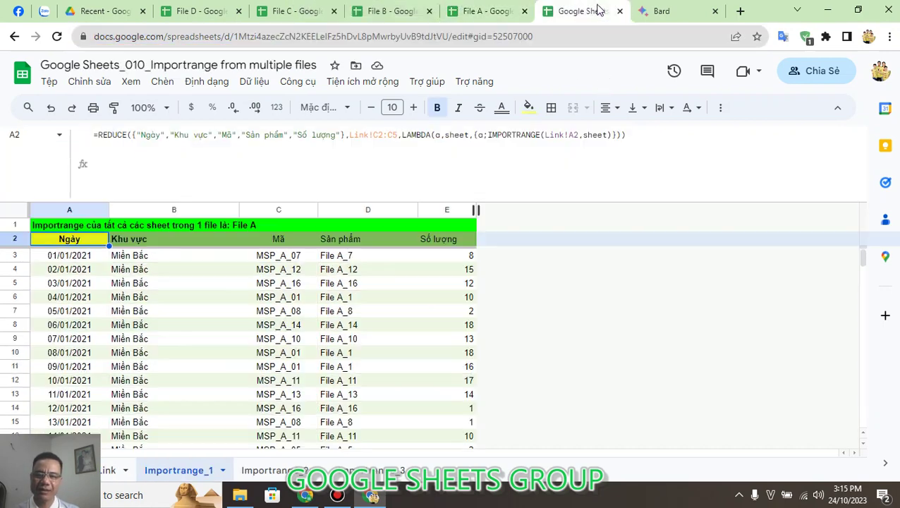
{"action": "left_click", "coordinate": [235, 300]}
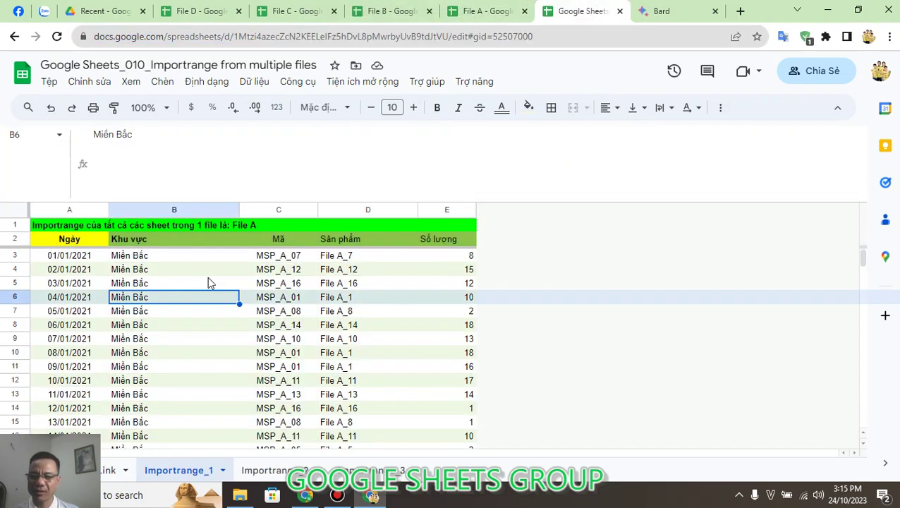
{"action": "left_click", "coordinate": [99, 240]}
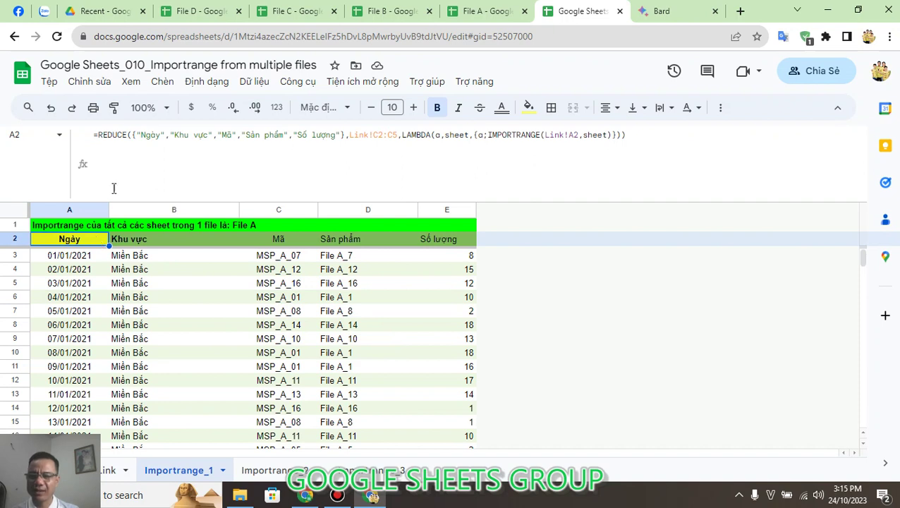
{"action": "left_click_drag", "start_coordinate": [132, 135], "coordinate": [345, 134]}
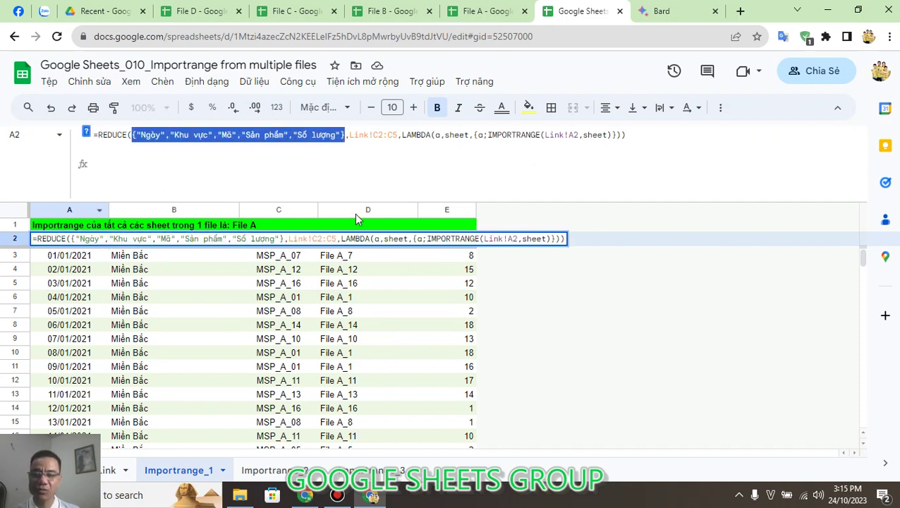
{"action": "key", "text": "Escape"}
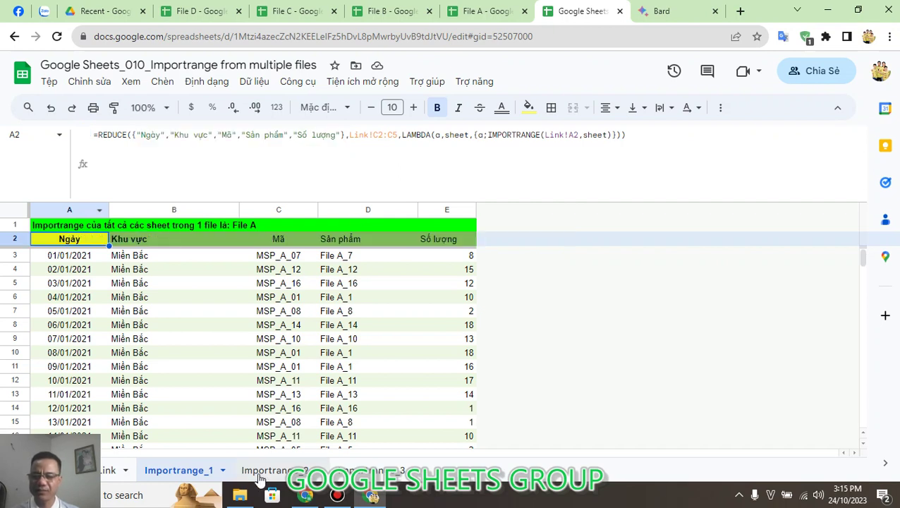
{"action": "left_click", "coordinate": [274, 470]}
{"action": "left_click", "coordinate": [199, 329]}
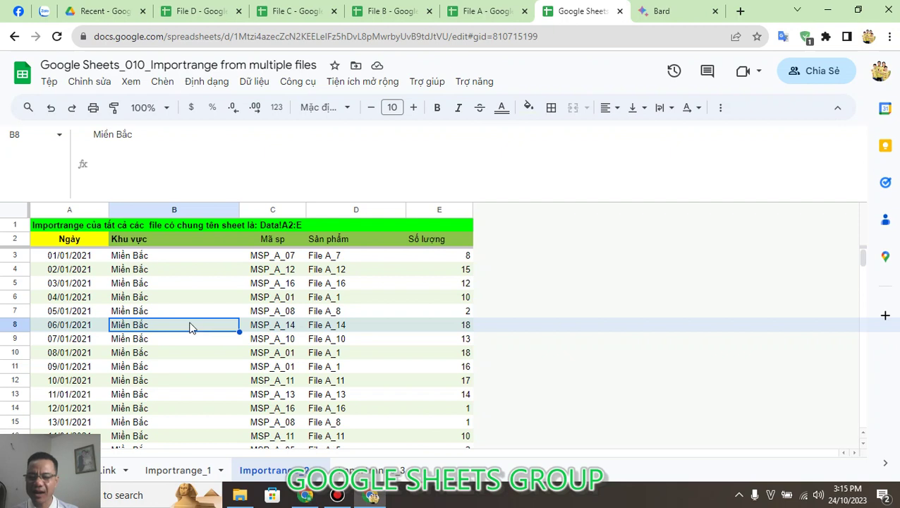
{"action": "left_click", "coordinate": [84, 227]}
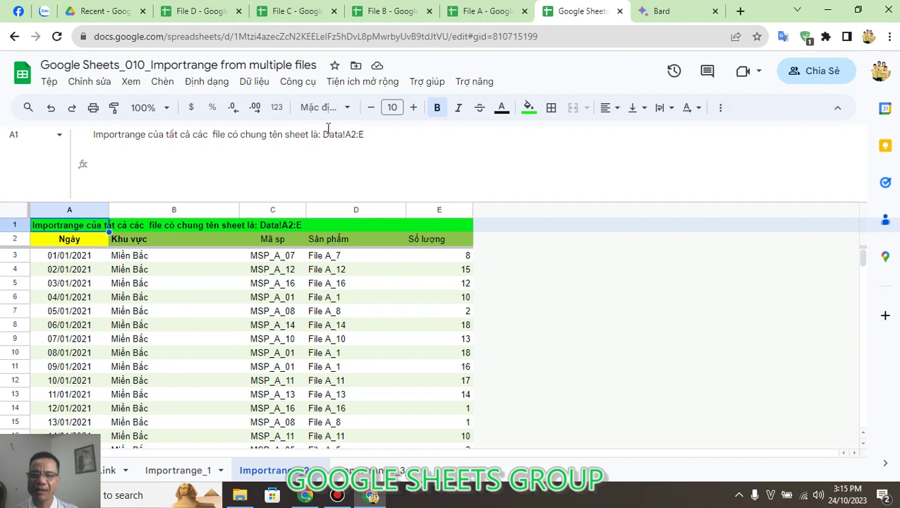
{"action": "left_click", "coordinate": [495, 10]}
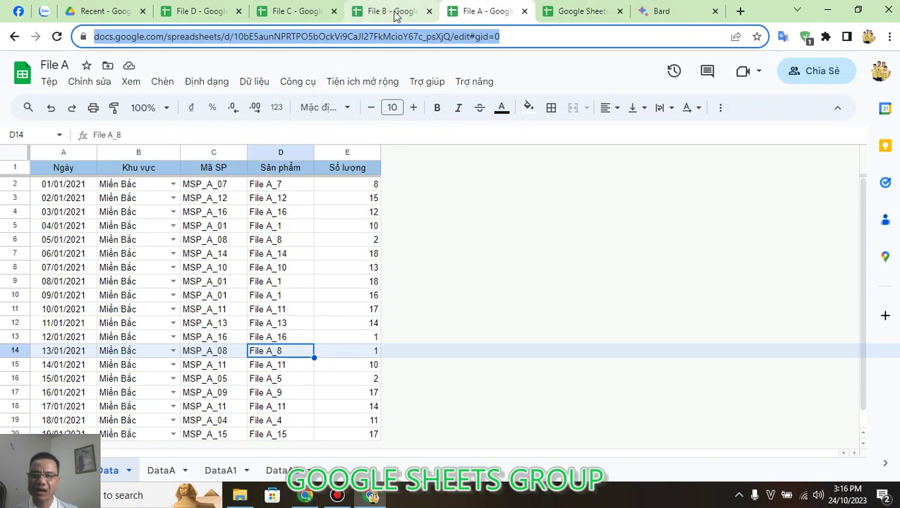
{"action": "left_click", "coordinate": [394, 11]}
{"action": "left_click", "coordinate": [321, 10]}
{"action": "left_click", "coordinate": [221, 10]}
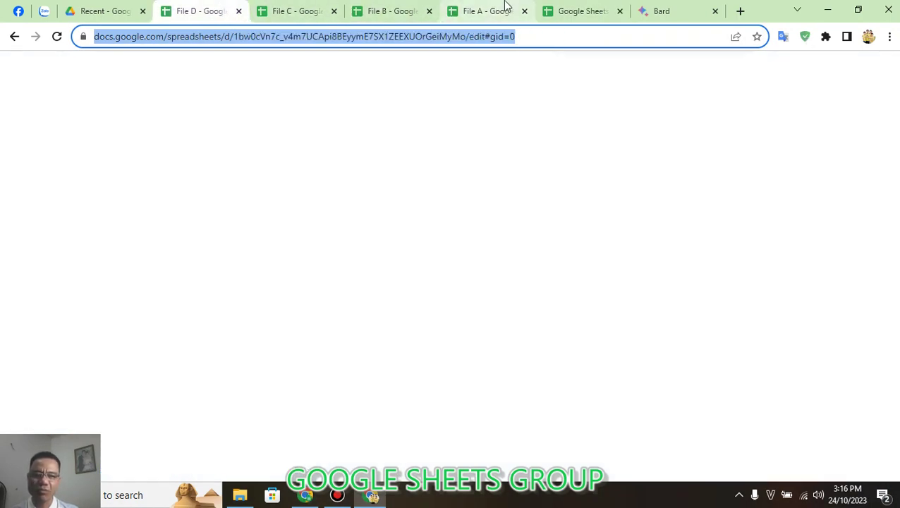
{"action": "left_click", "coordinate": [505, 8]}
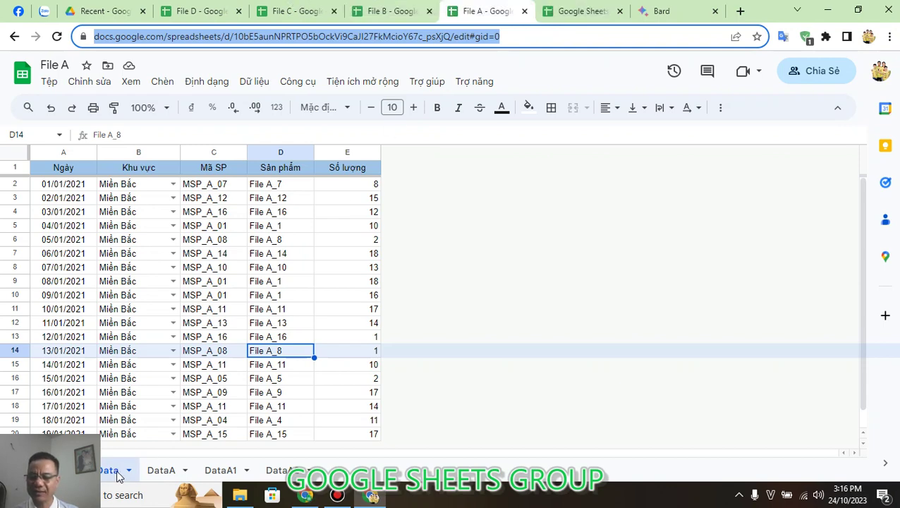
{"action": "left_click", "coordinate": [374, 7]}
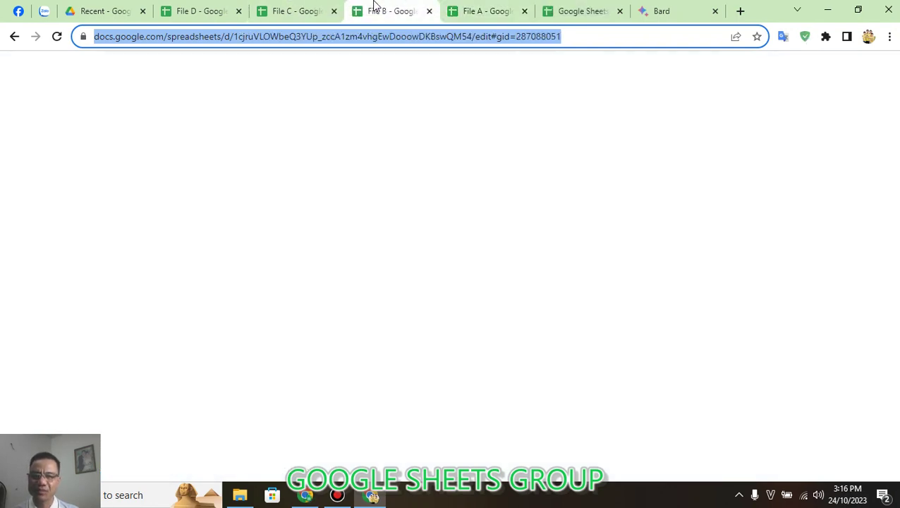
{"action": "left_click", "coordinate": [306, 6]}
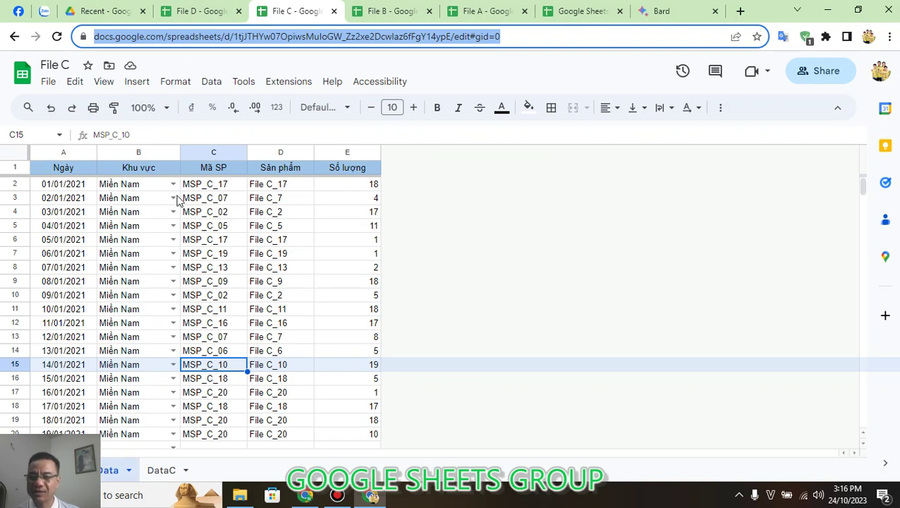
{"action": "left_click", "coordinate": [193, 8]}
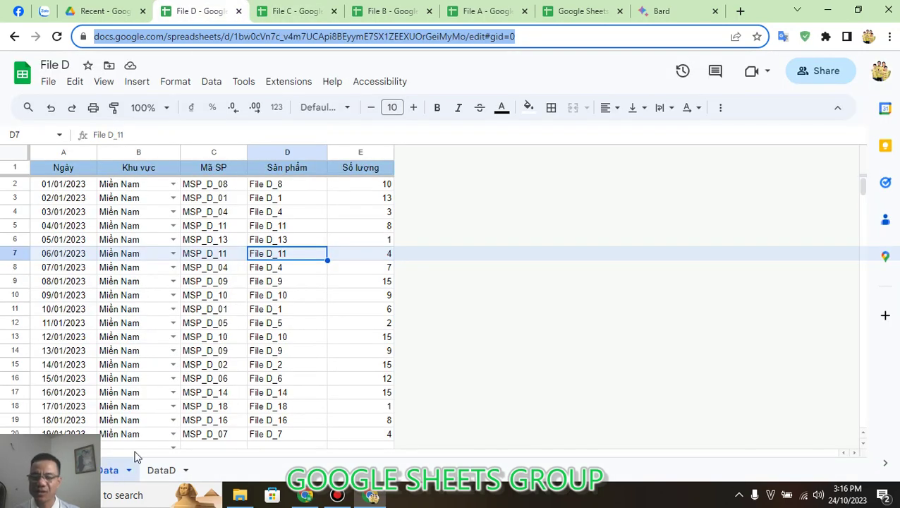
{"action": "left_click", "coordinate": [580, 11]}
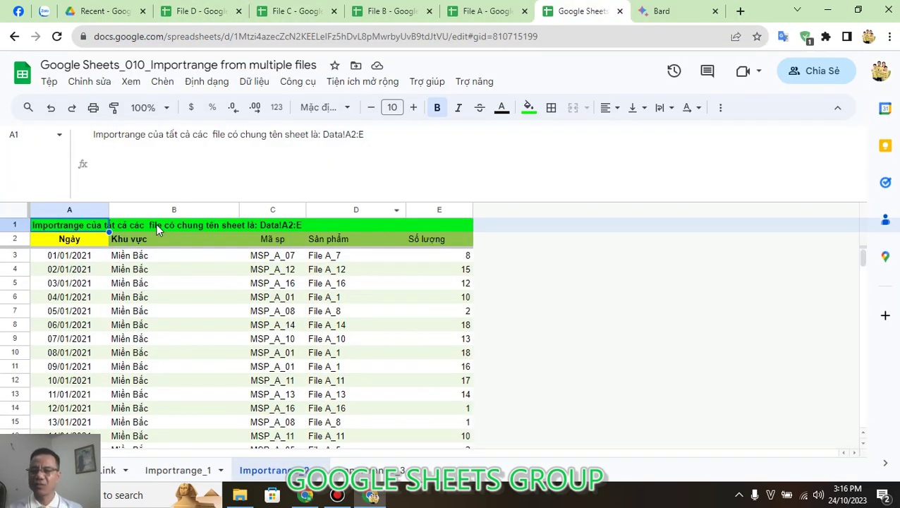
{"action": "left_click", "coordinate": [92, 241]}
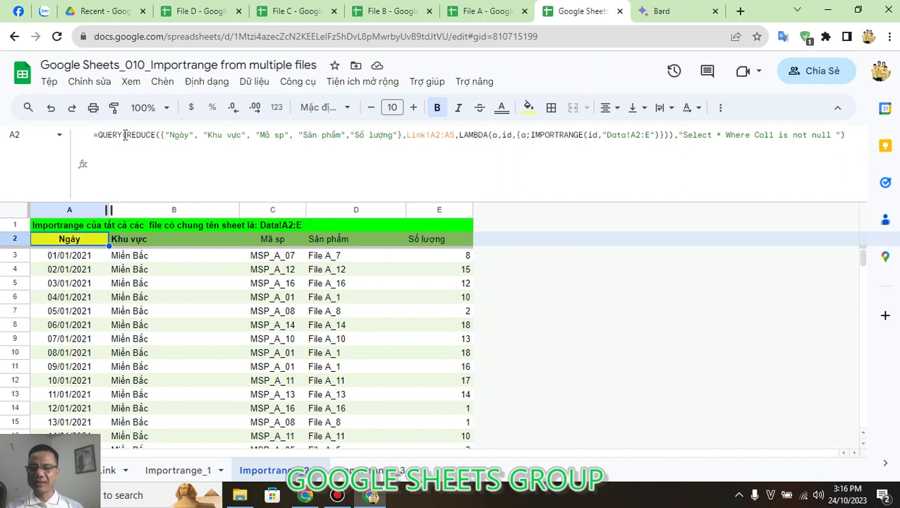
{"action": "double_click", "coordinate": [135, 134]}
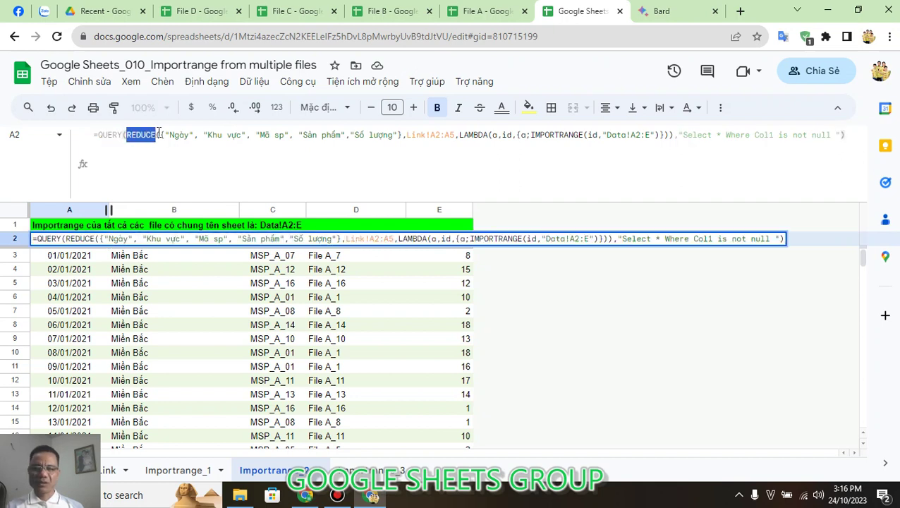
{"action": "left_click_drag", "start_coordinate": [159, 133], "coordinate": [212, 135]}
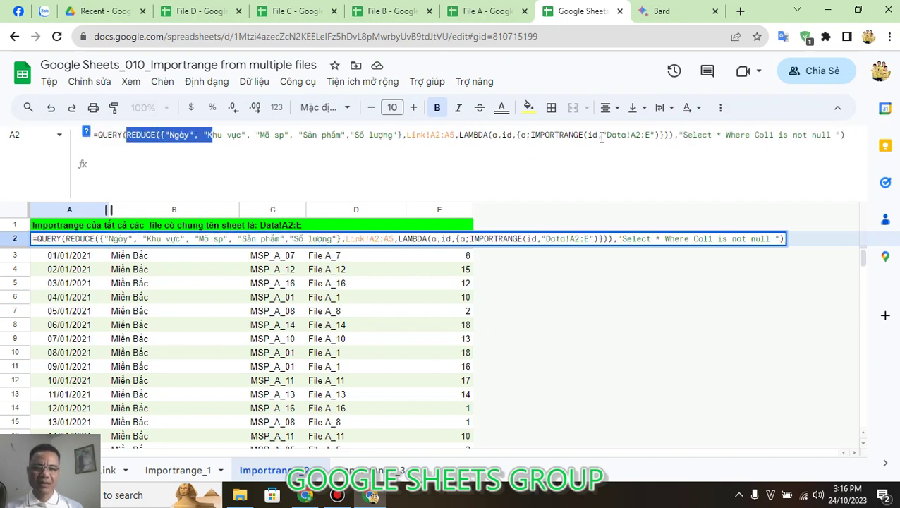
{"action": "left_click_drag", "start_coordinate": [602, 135], "coordinate": [665, 134]}
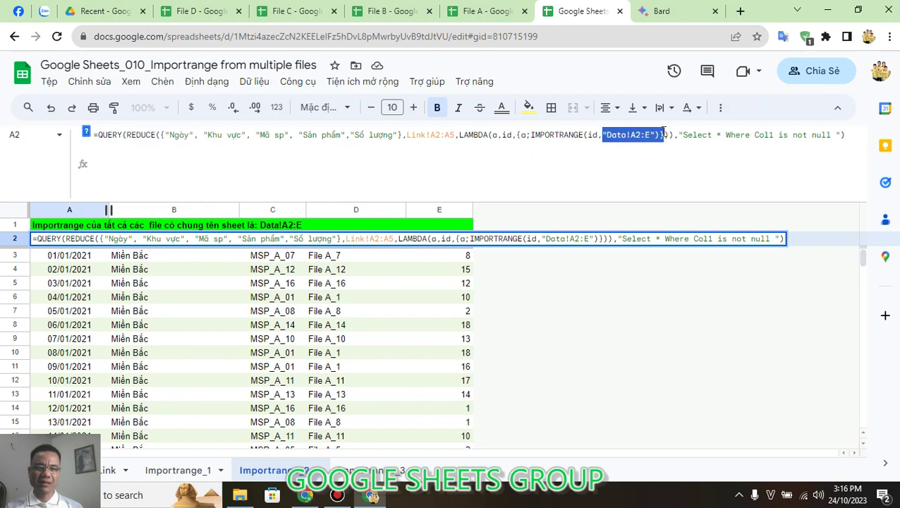
{"action": "left_click_drag", "start_coordinate": [587, 135], "coordinate": [593, 135]}
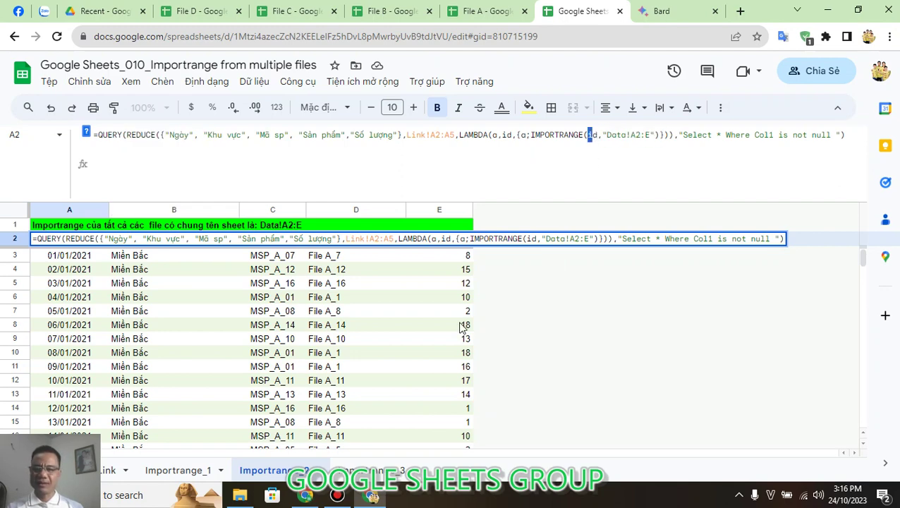
{"action": "key", "text": "Escape"}
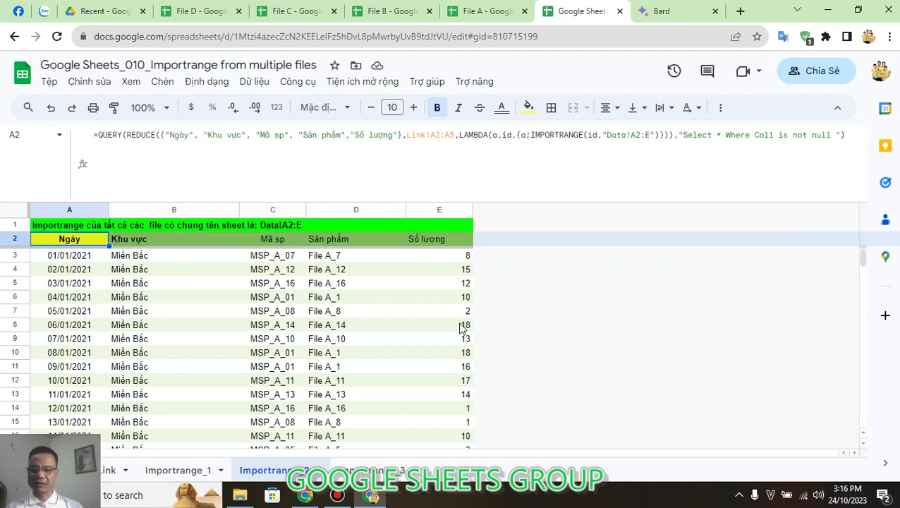
{"action": "type", "text": "="}
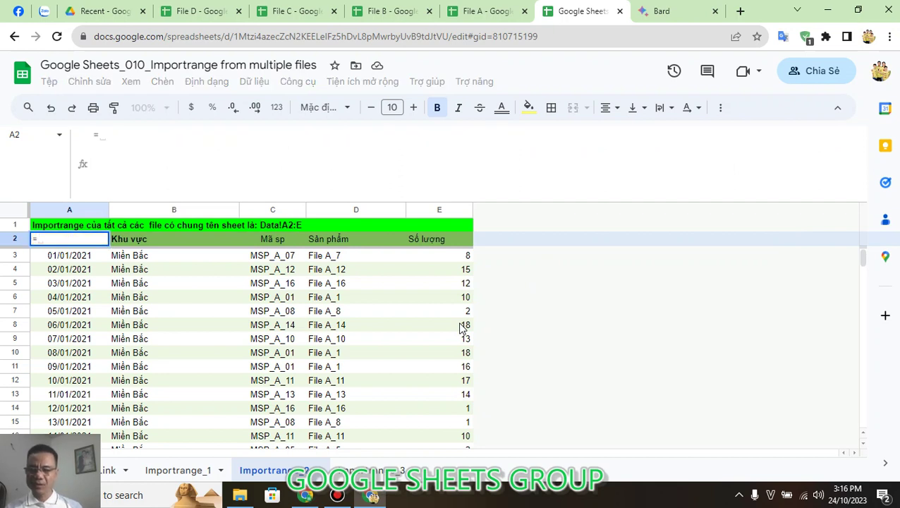
{"action": "key", "text": "Escape"}
{"action": "key", "text": "Delete"}
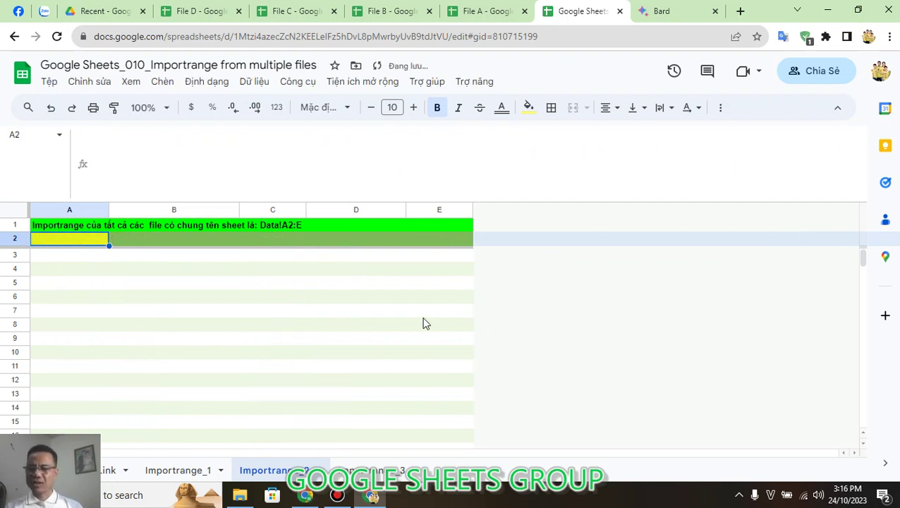
{"action": "type", "text": "=RE"}
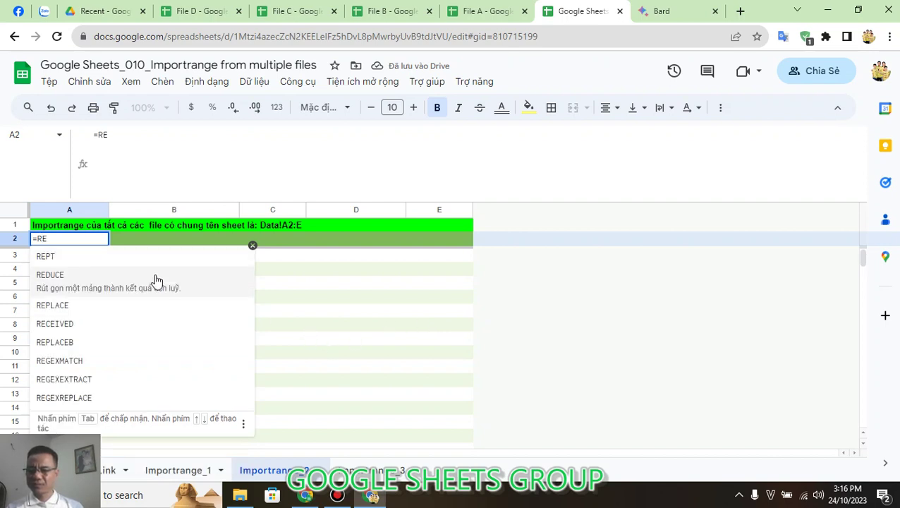
{"action": "left_click", "coordinate": [157, 280]}
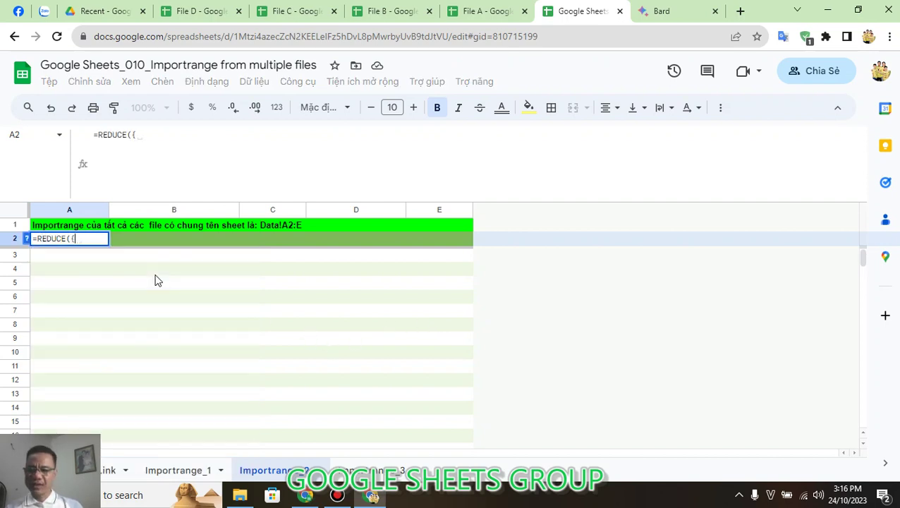
{"action": "type", "text": "{\"Ngày\",\"Khu vực\",\"Mã\",\"Sản phẩm\",\"Số lượng\"}"}
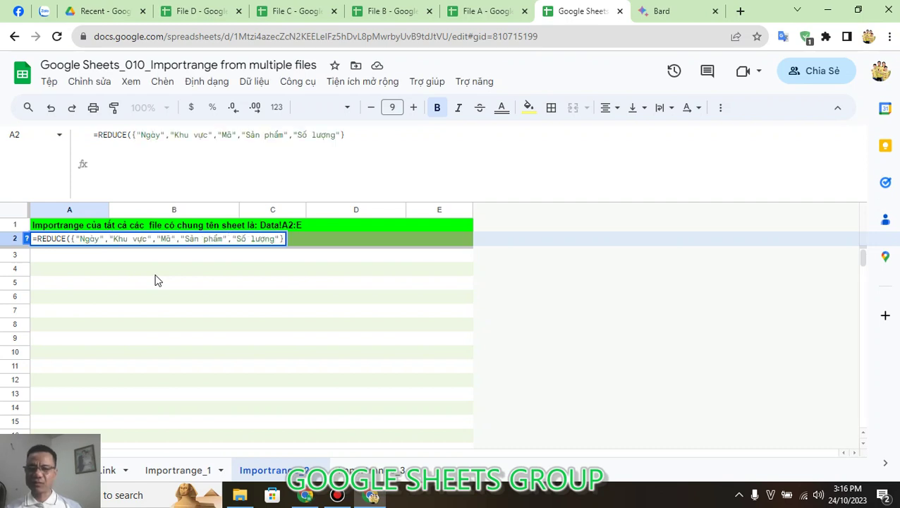
{"action": "left_click", "coordinate": [351, 134]}
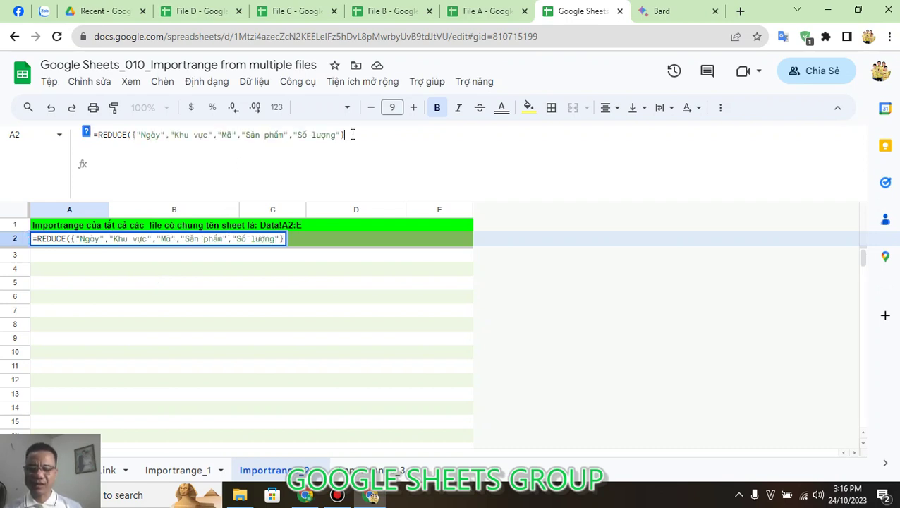
{"action": "type", "text": ","}
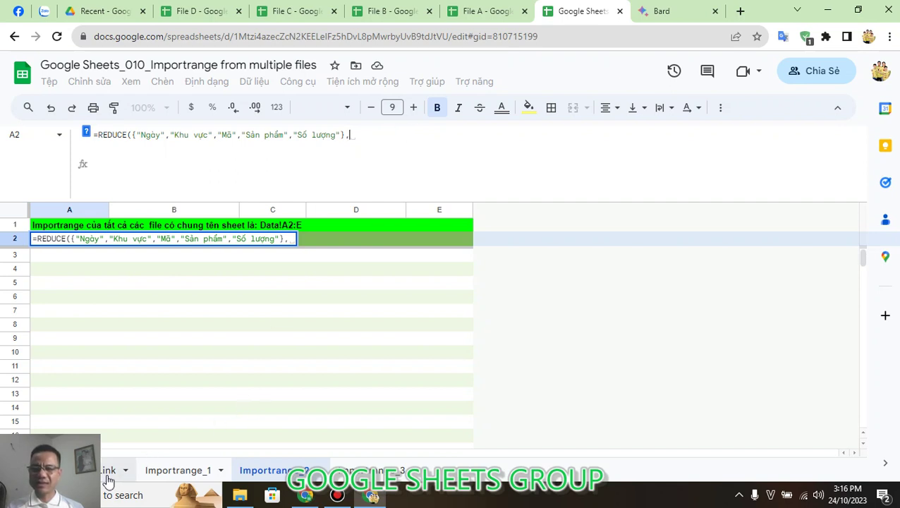
{"action": "left_click", "coordinate": [108, 471]}
{"action": "left_click_drag", "start_coordinate": [77, 258], "coordinate": [74, 287]}
{"action": "left_click", "coordinate": [384, 134]}
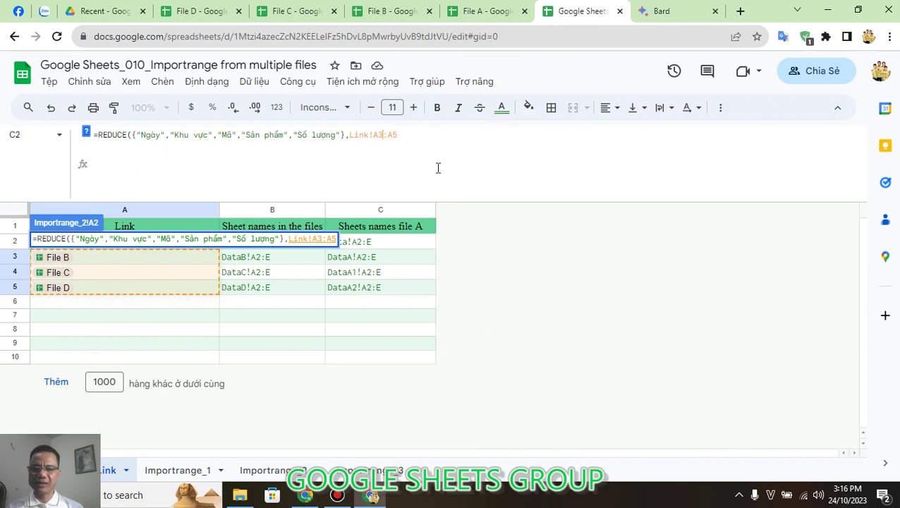
{"action": "key", "text": "BackSpace"}
{"action": "type", "text": "2:A5"}
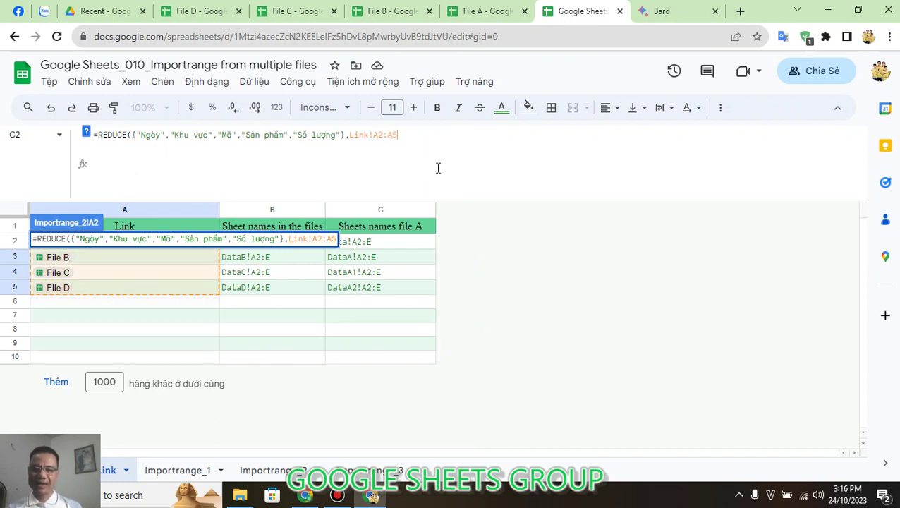
{"action": "type", "text": ","}
{"action": "type", "text": "L"}
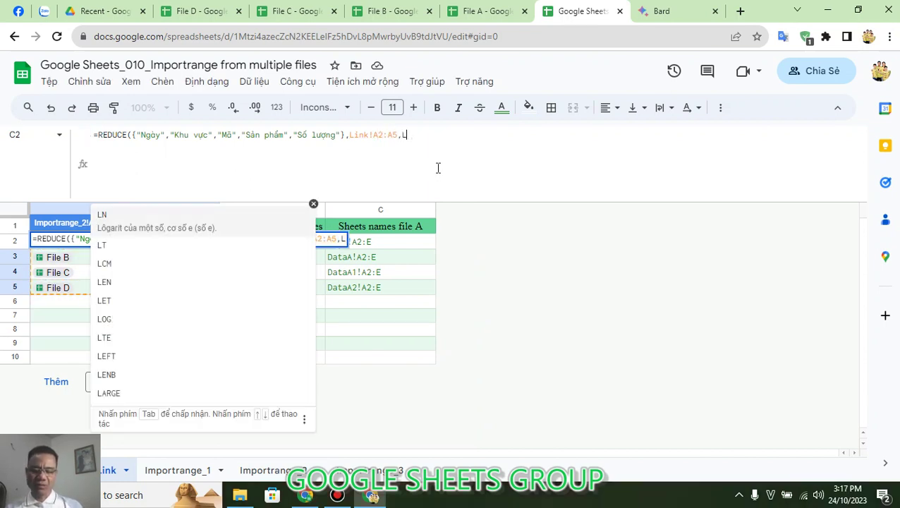
{"action": "type", "text": "AMD)"}
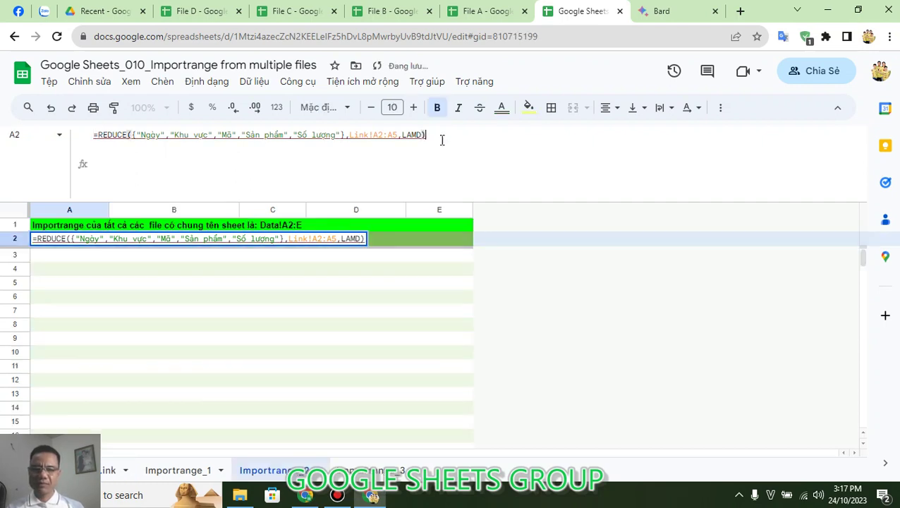
{"action": "key", "text": "BackSpace"}
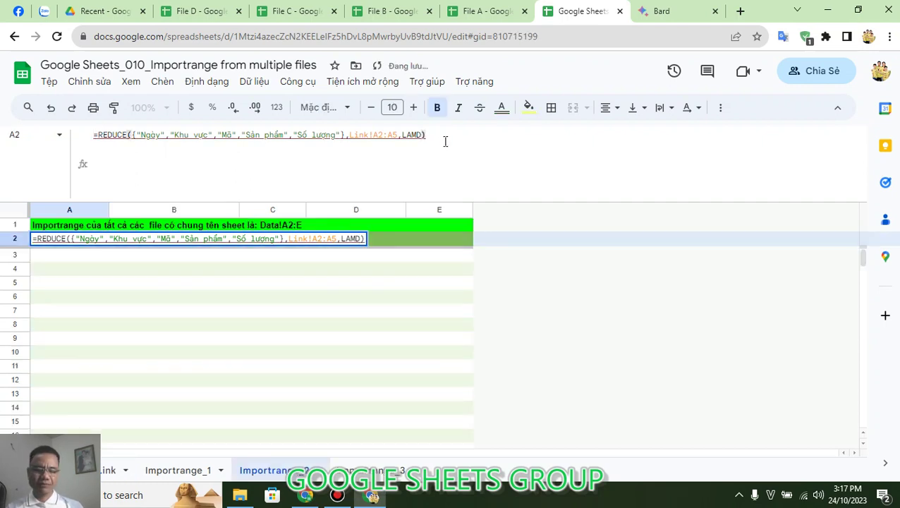
{"action": "type", "text": "A"}
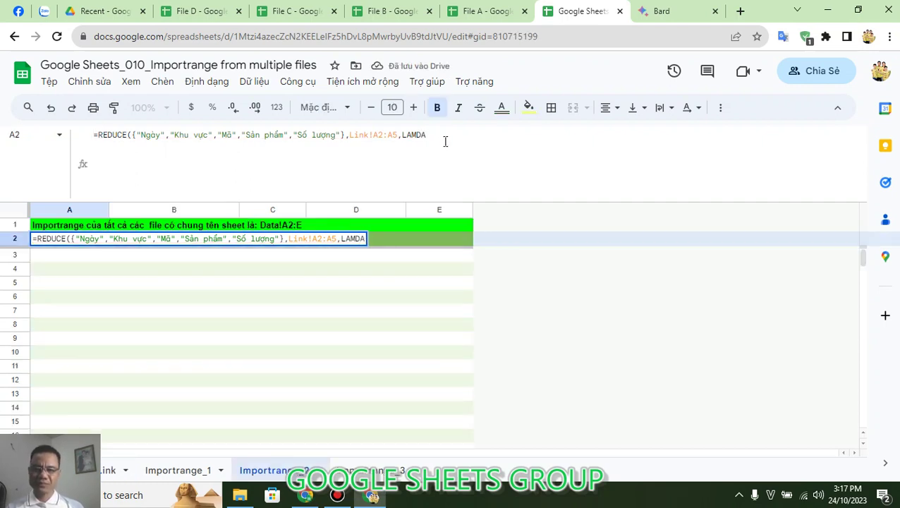
{"action": "key", "text": "BackSpace"}
{"action": "key", "text": "BackSpace"}
{"action": "key", "text": "Tab"}
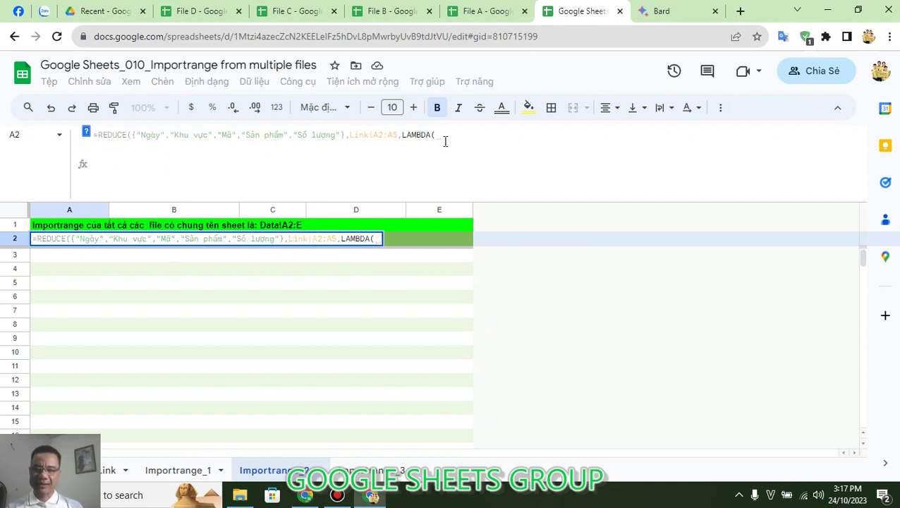
{"action": "type", "text": "a,"}
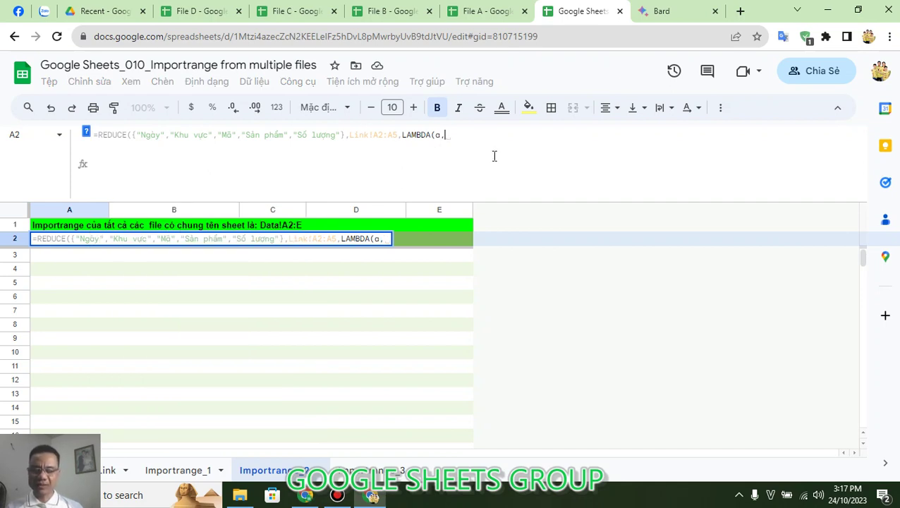
{"action": "type", "text": "id"}
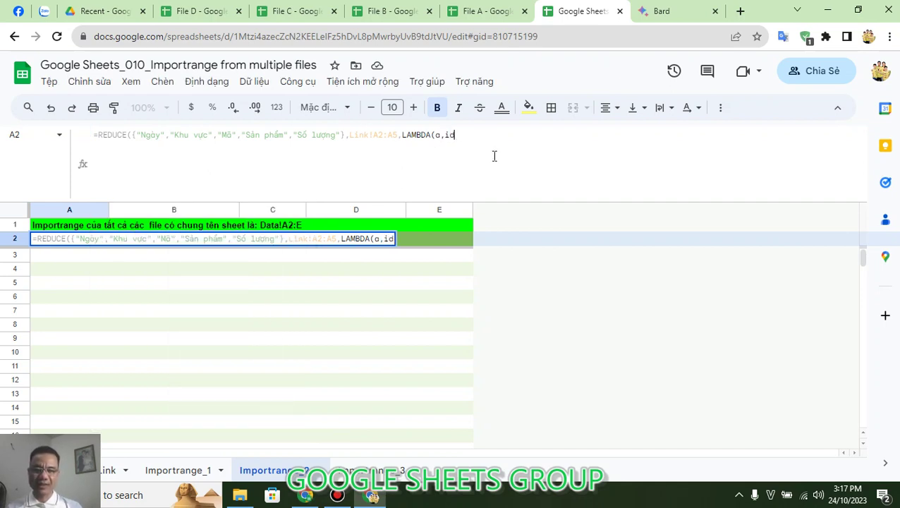
{"action": "type", "text": ",{"}
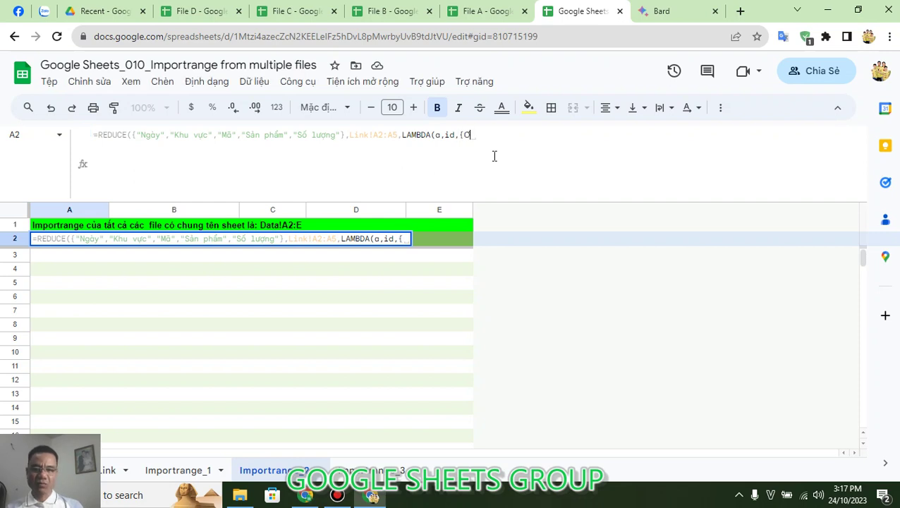
{"action": "type", "text": "a"}
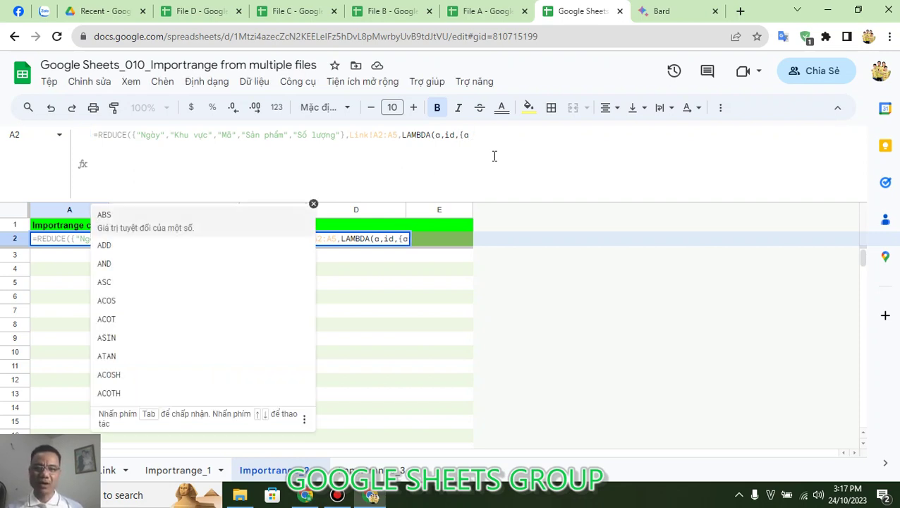
{"action": "type", "text": ";"}
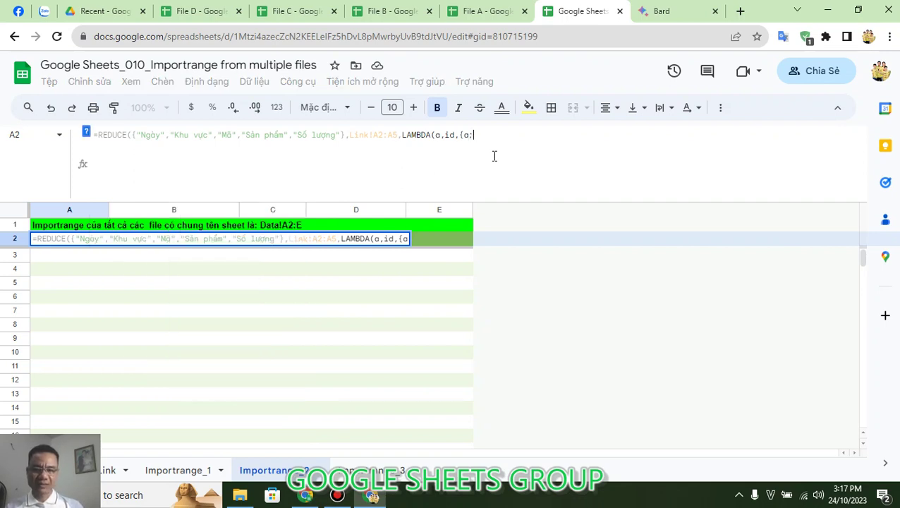
{"action": "type", "text": "IMP"}
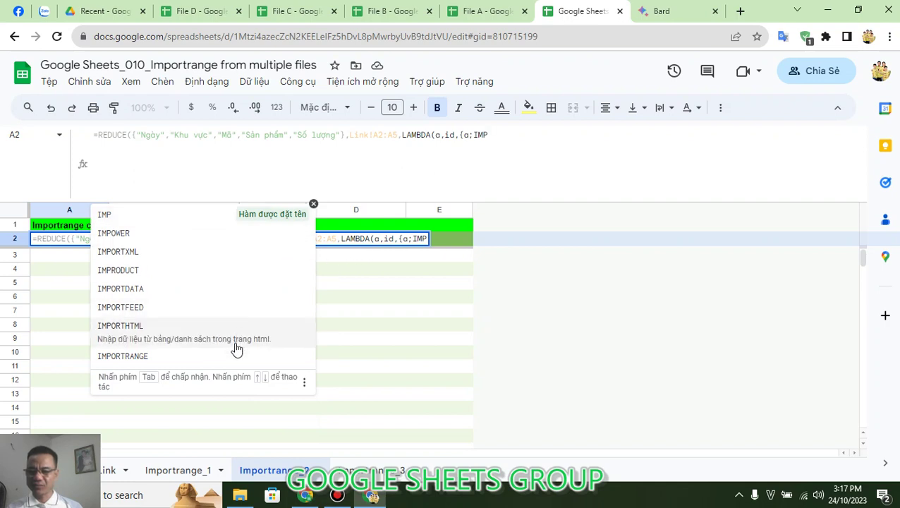
{"action": "left_click", "coordinate": [236, 358]}
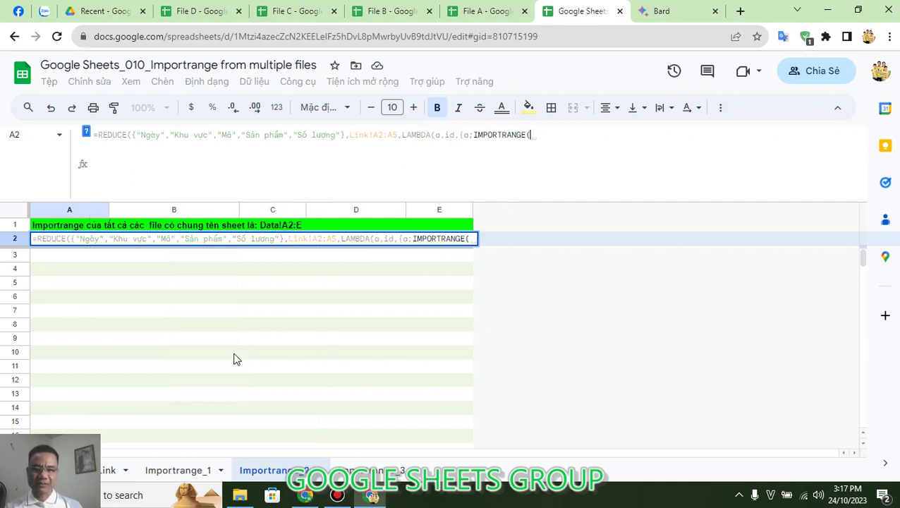
{"action": "left_click", "coordinate": [558, 134]}
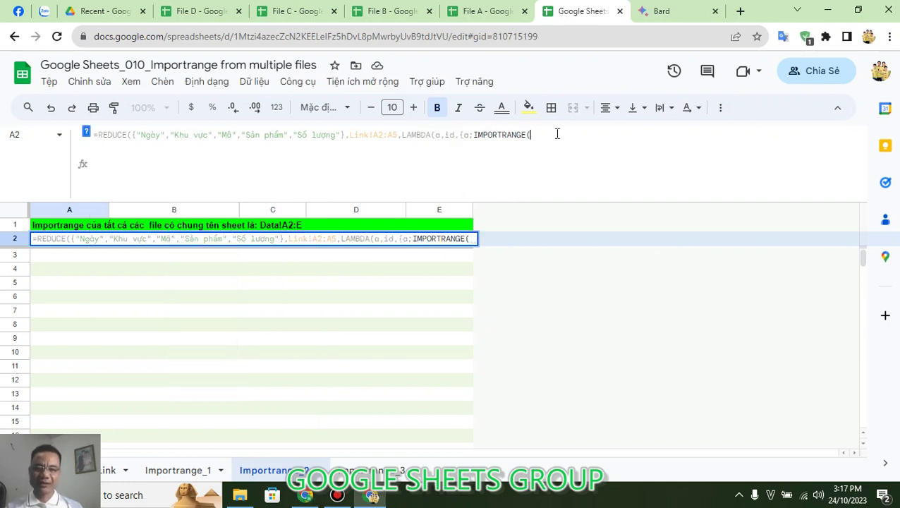
{"action": "type", "text": "id"}
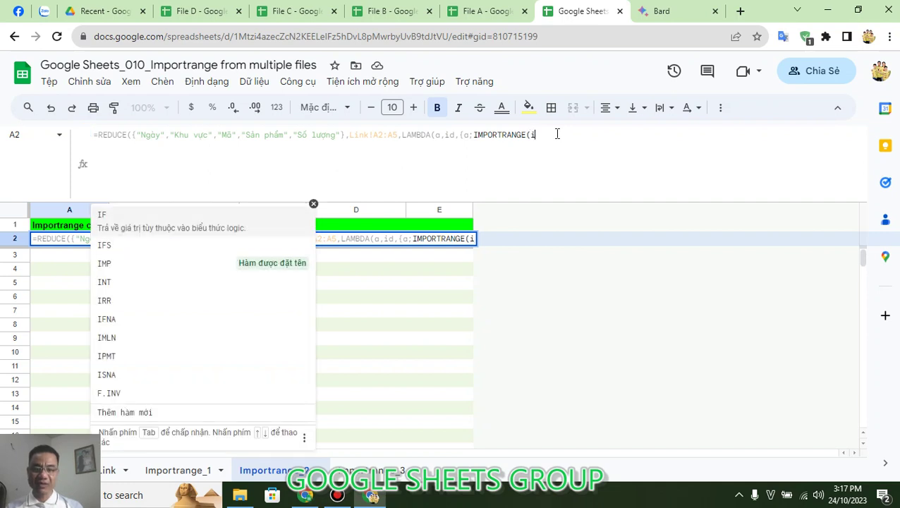
{"action": "double_click", "coordinate": [449, 135]}
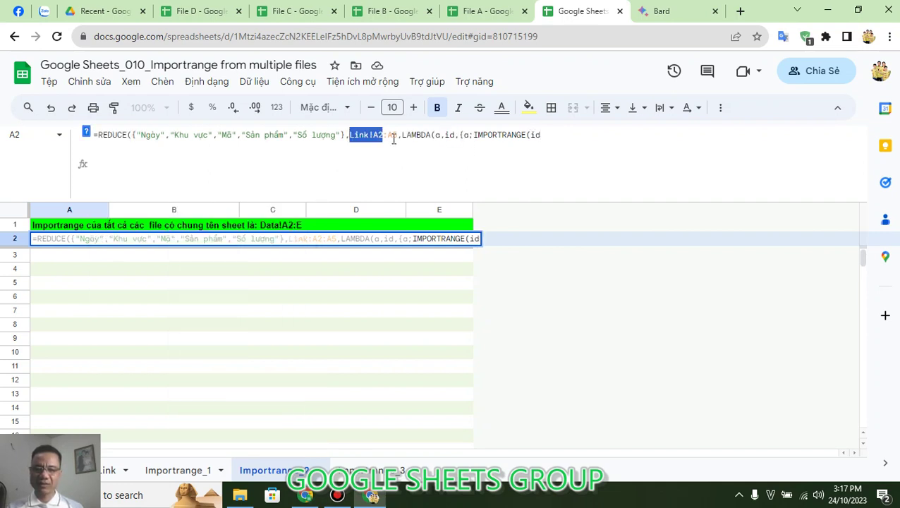
{"action": "left_click", "coordinate": [448, 135]}
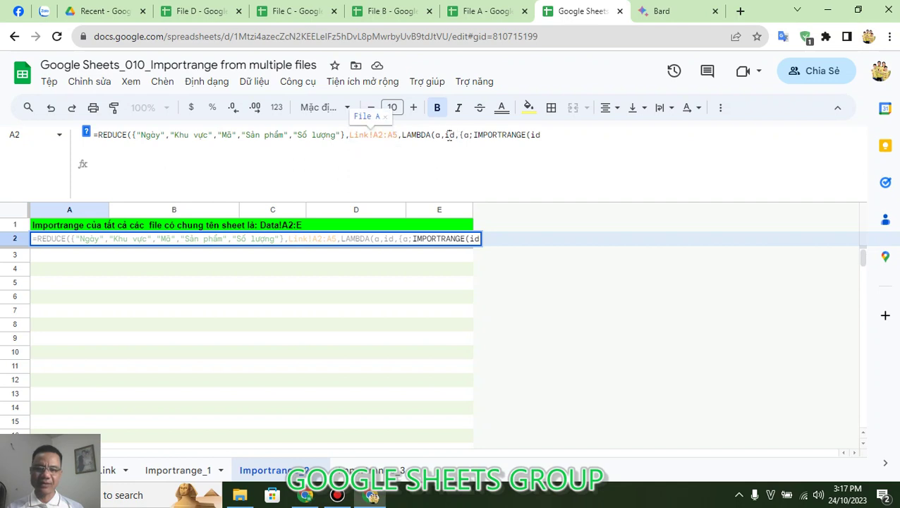
{"action": "left_click", "coordinate": [557, 134]}
{"action": "type", "text": ","}
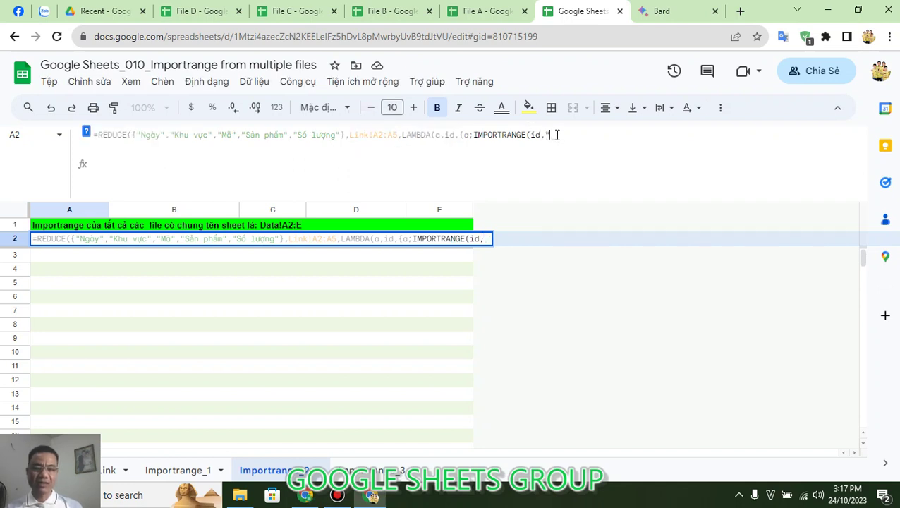
{"action": "type", "text": "\"D"}
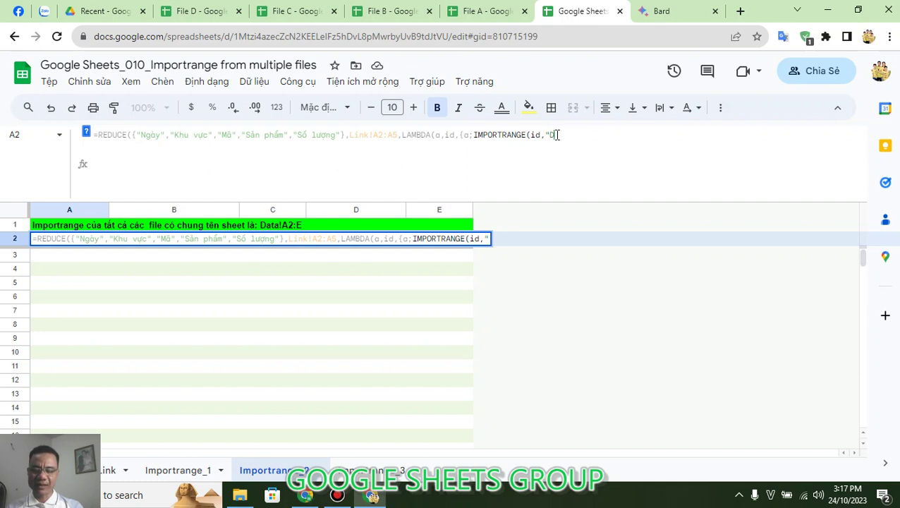
{"action": "type", "text": "at"}
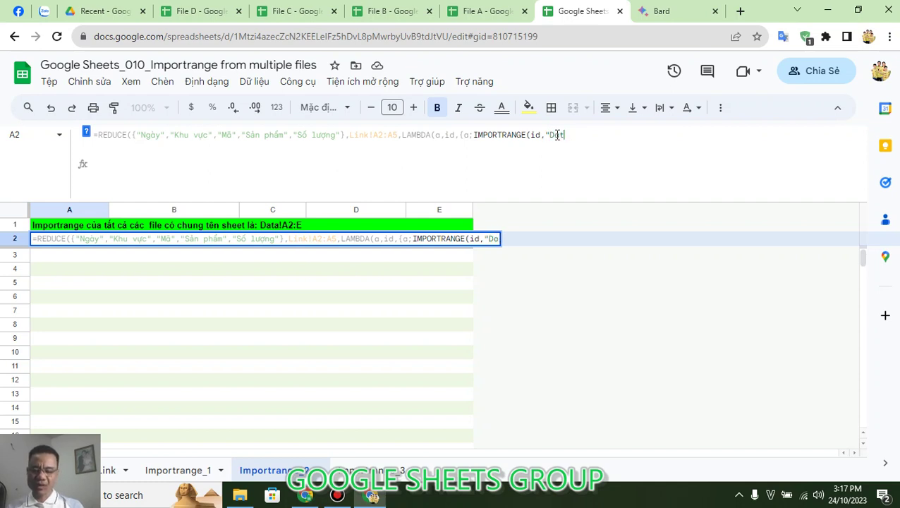
{"action": "type", "text": "a!A"}
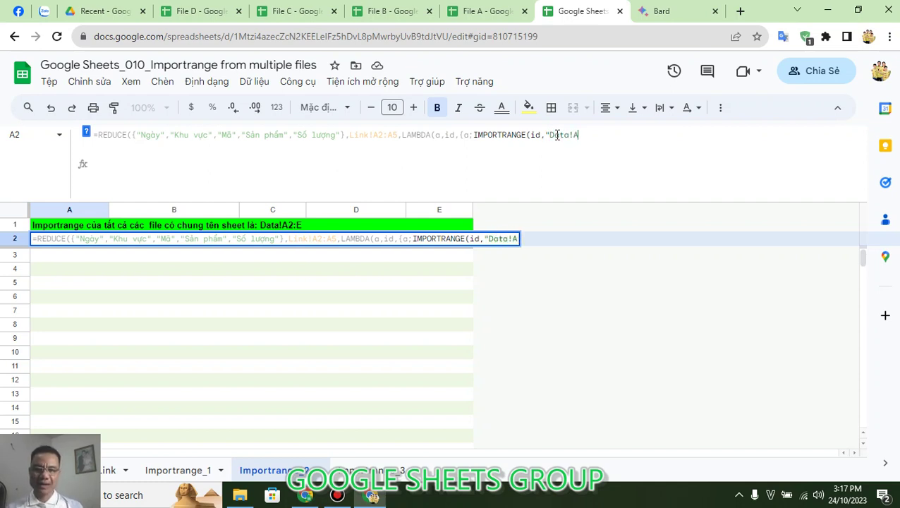
{"action": "type", "text": "2:"}
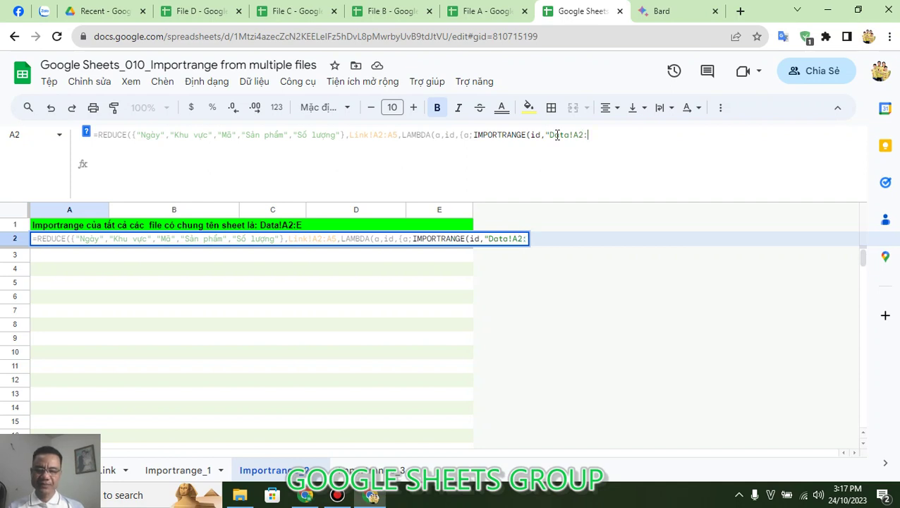
{"action": "type", "text": "E\")"}
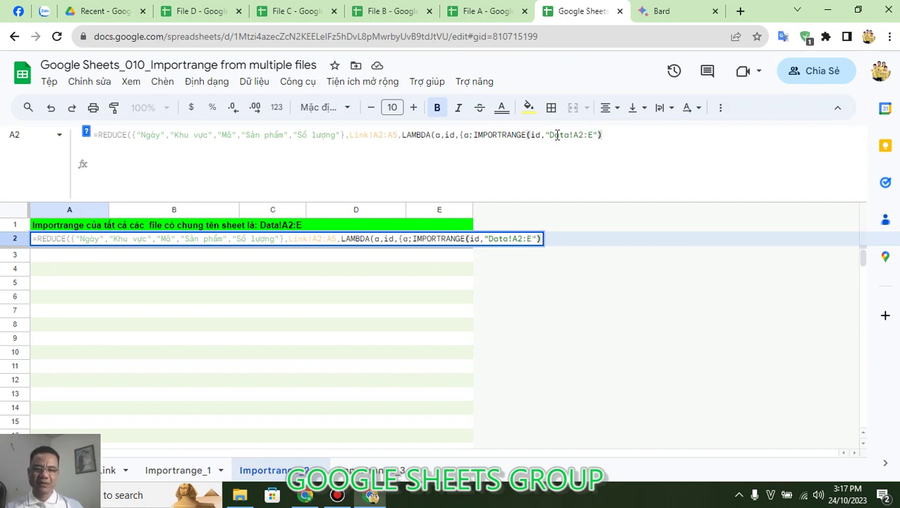
{"action": "type", "text": "}"}
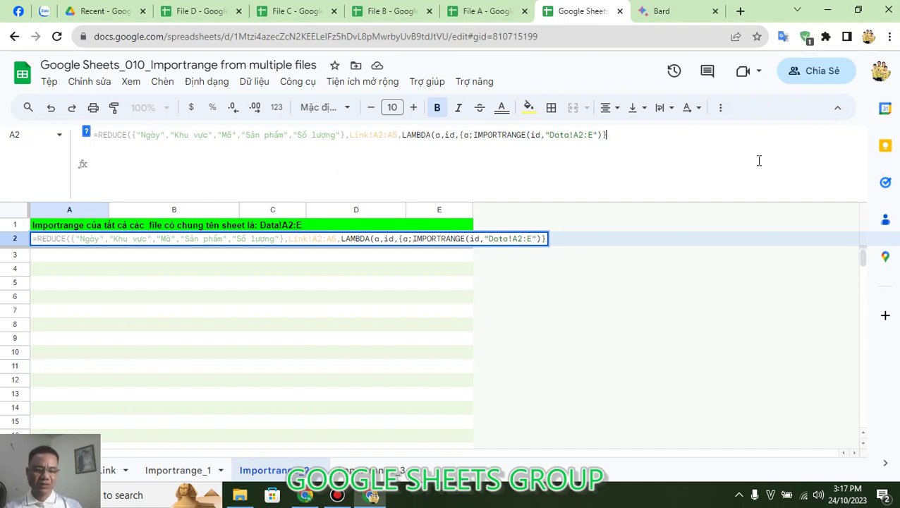
{"action": "type", "text": ")"}
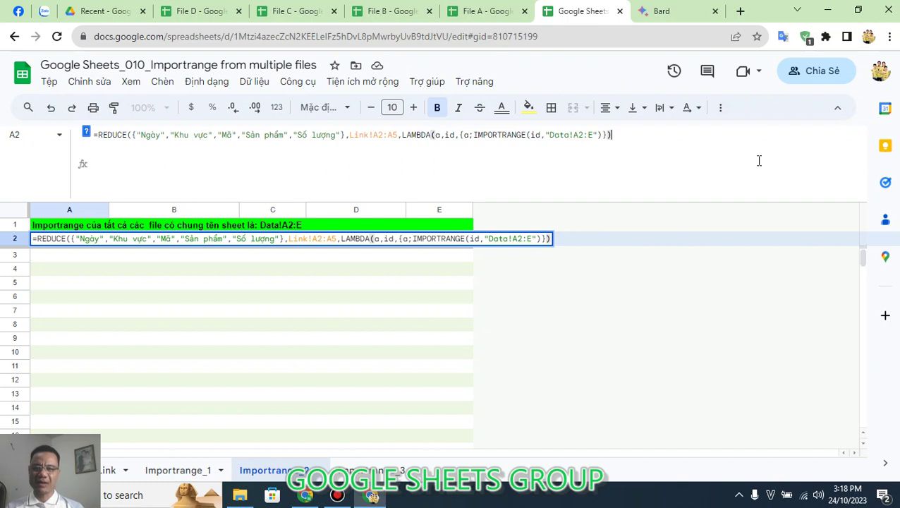
{"action": "type", "text": ")"}
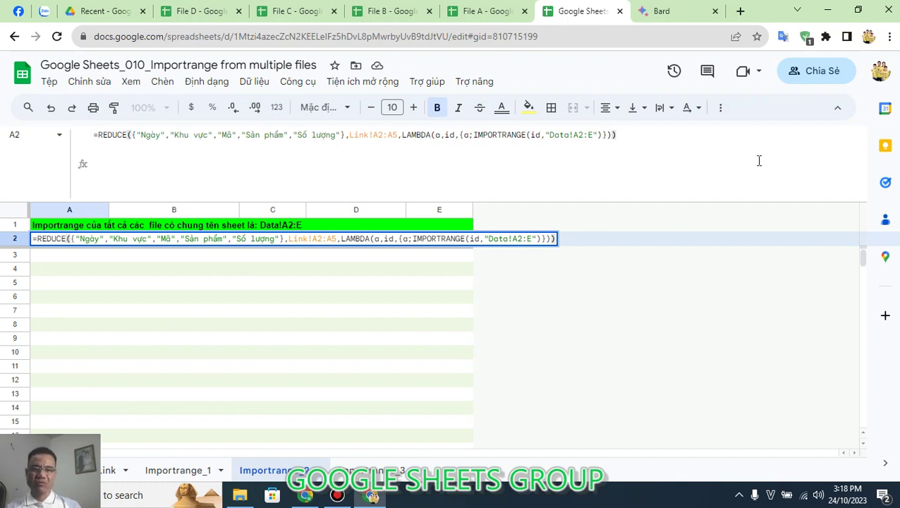
{"action": "key", "text": "Return"}
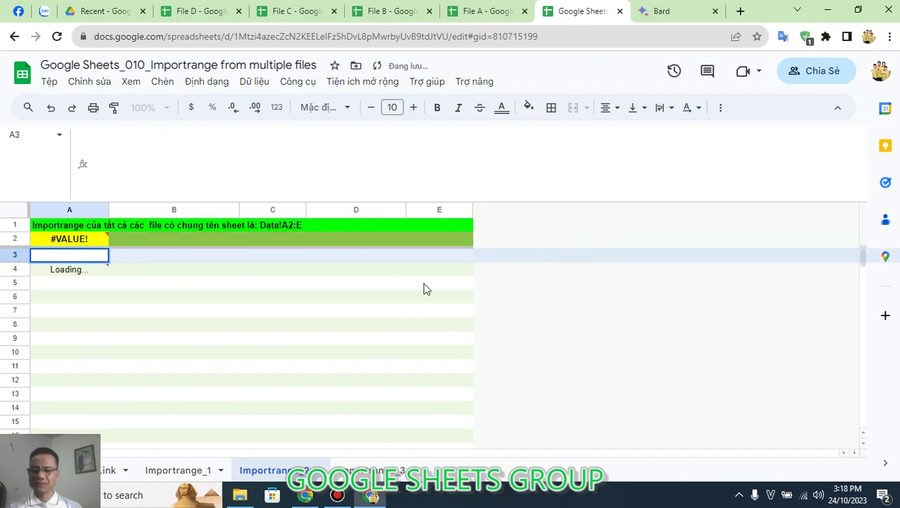
{"action": "left_click", "coordinate": [424, 286]}
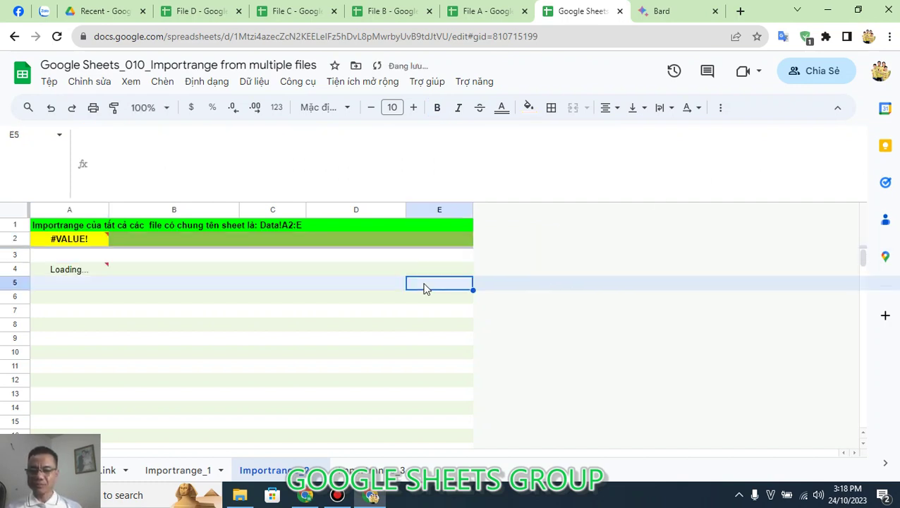
{"action": "left_click", "coordinate": [89, 240]}
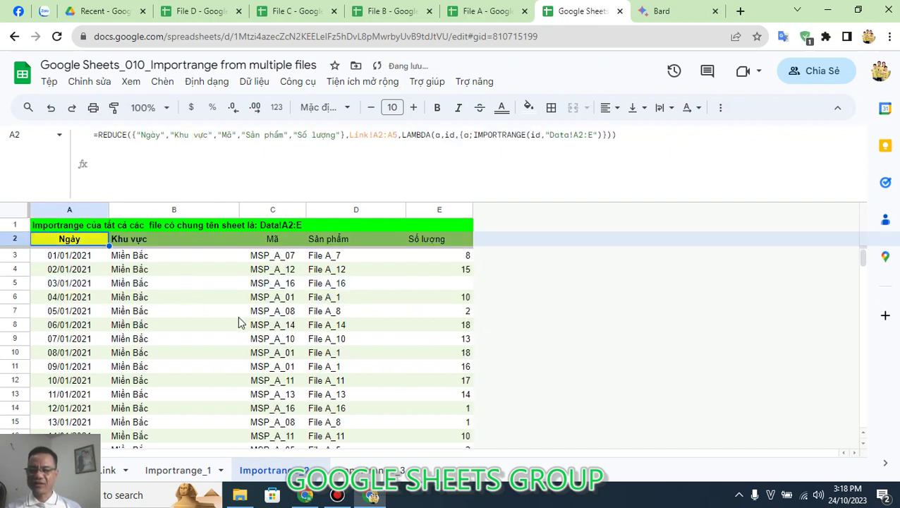
{"action": "key", "text": "F2"}
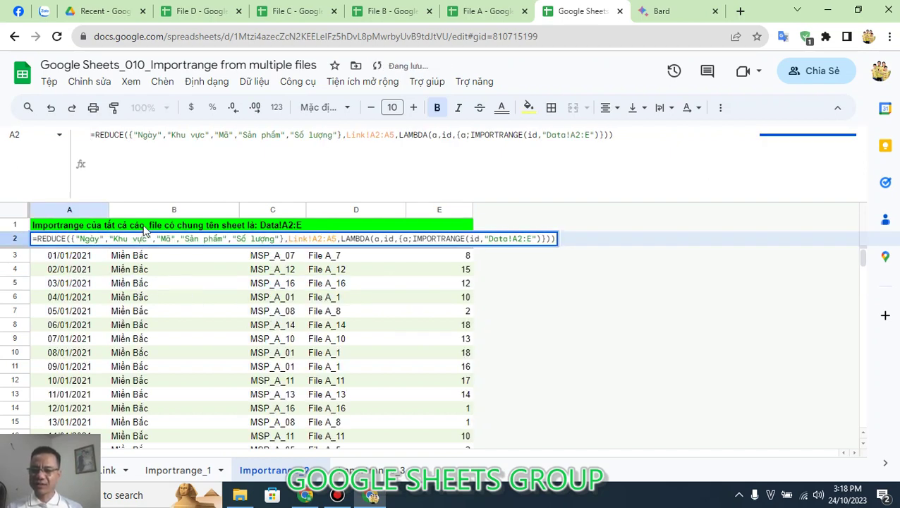
{"action": "key", "text": "Escape"}
{"action": "left_click", "coordinate": [99, 134]}
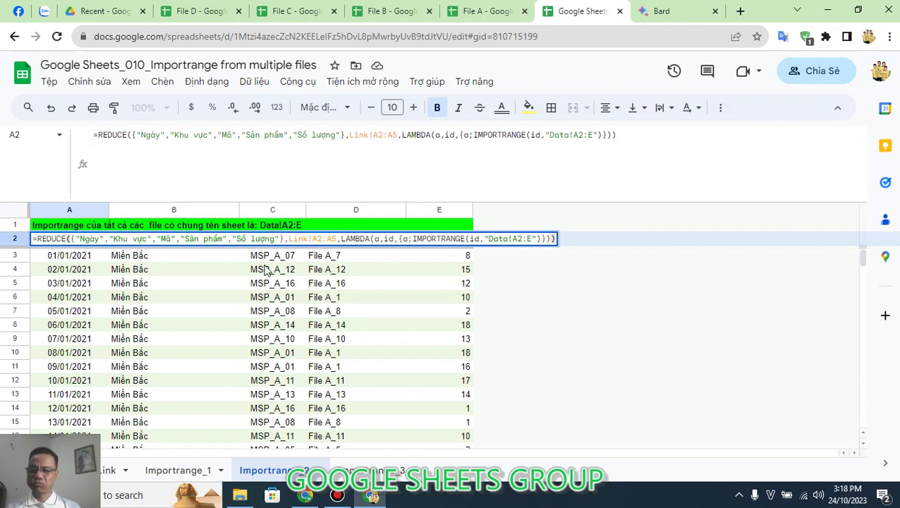
{"action": "type", "text": "QU"}
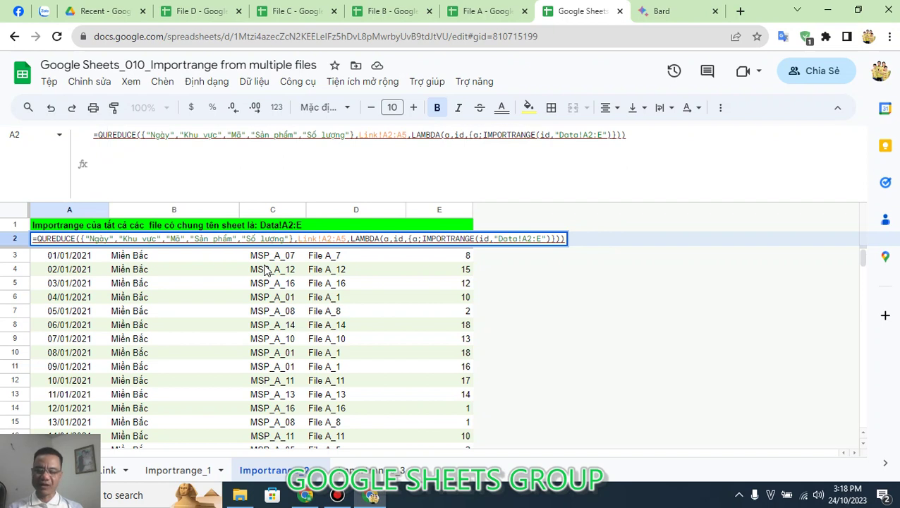
{"action": "type", "text": "ER"}
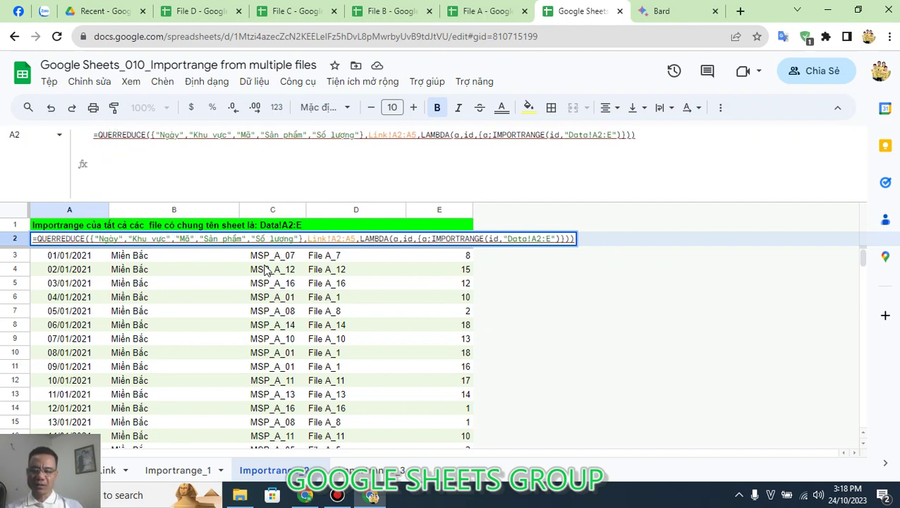
{"action": "type", "text": "Y("}
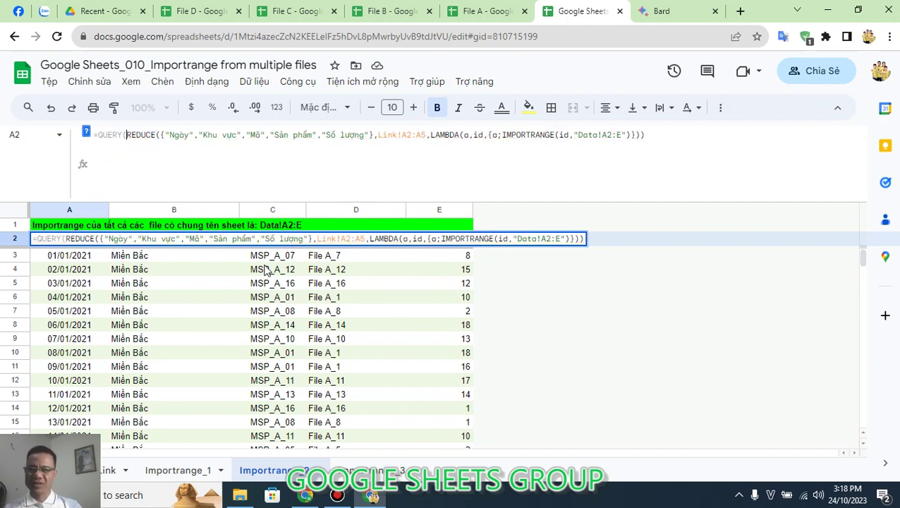
{"action": "left_click", "coordinate": [666, 135]}
{"action": "type", "text": "),"}
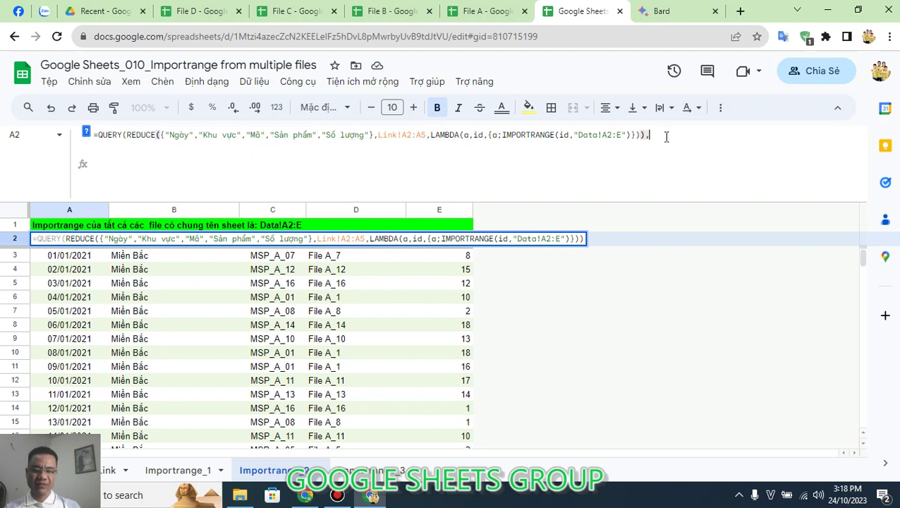
{"action": "type", "text": "\"Selectc"}
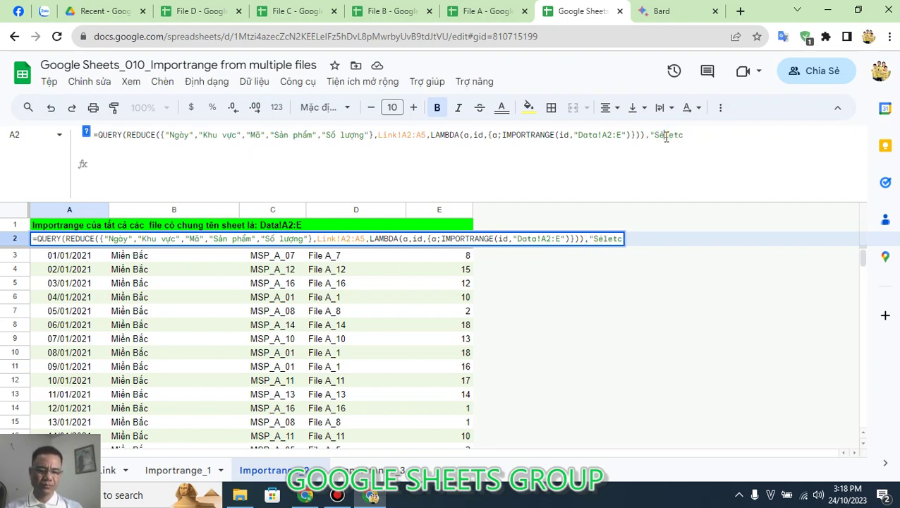
{"action": "key", "text": "BackSpace"}
{"action": "type", "text": "e"}
{"action": "key", "text": "Right"}
{"action": "key", "text": "Right"}
{"action": "key", "text": "Right"}
{"action": "key", "text": "Right"}
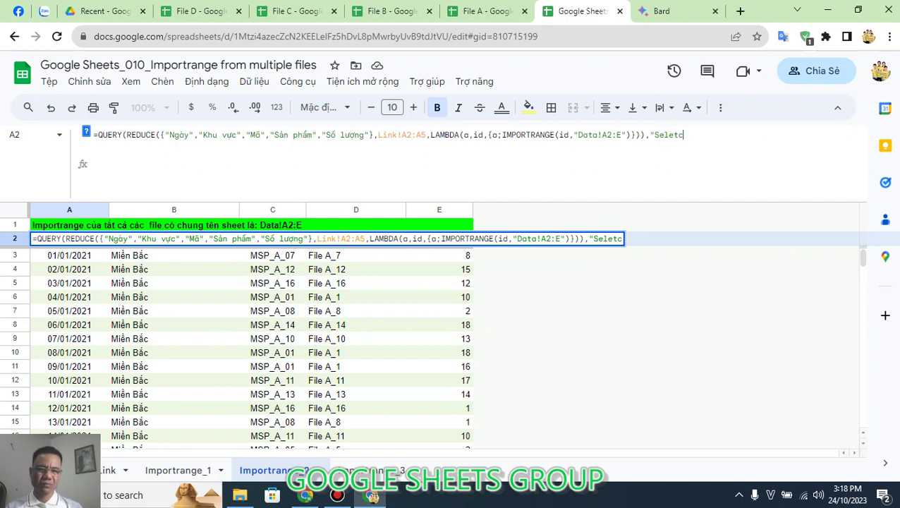
{"action": "key", "text": "BackSpace"}
{"action": "key", "text": "BackSpace"}
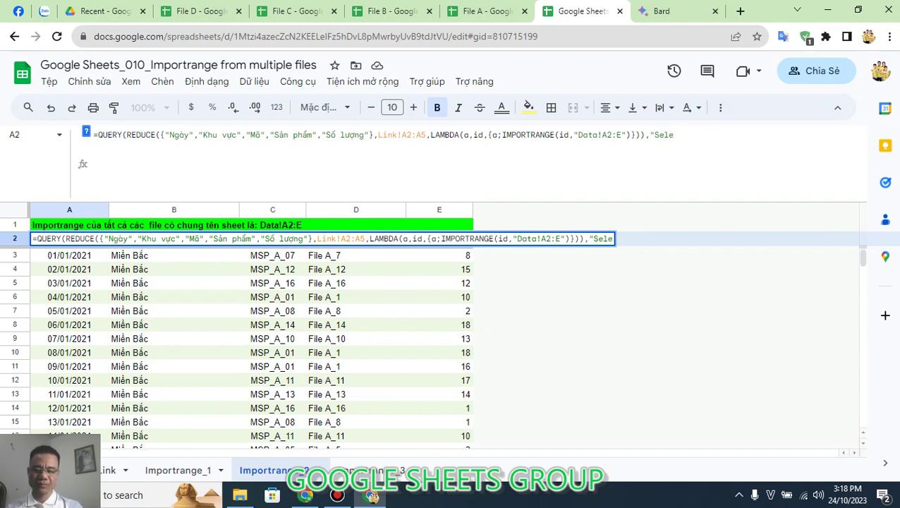
{"action": "type", "text": "ct *"}
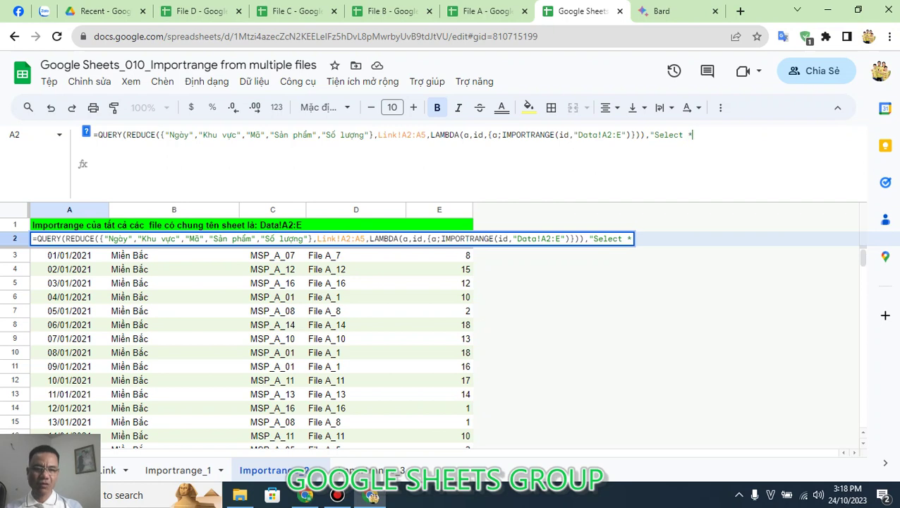
{"action": "type", "text": " Where "}
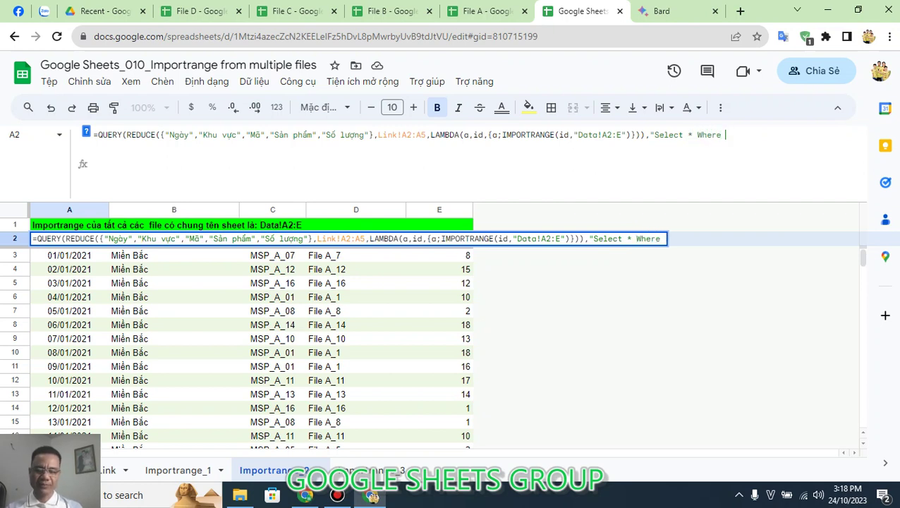
{"action": "type", "text": "Col1 "}
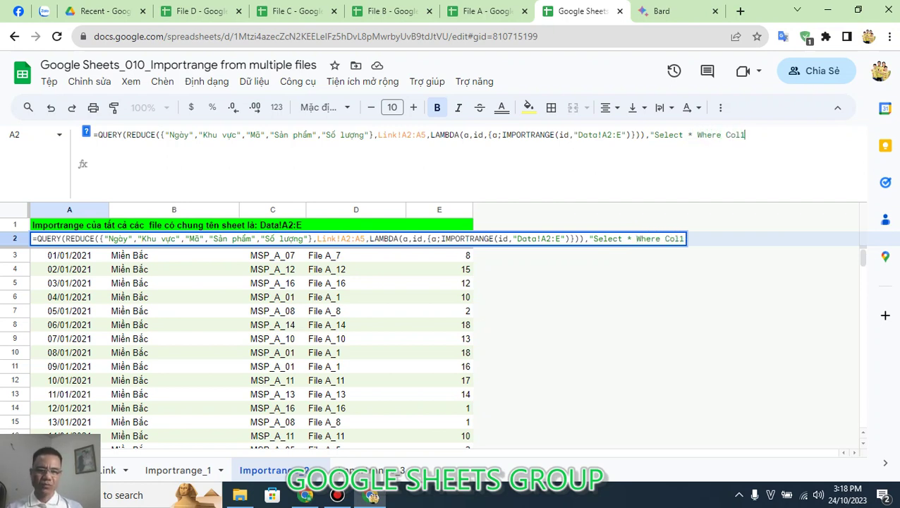
{"action": "type", "text": "is n"}
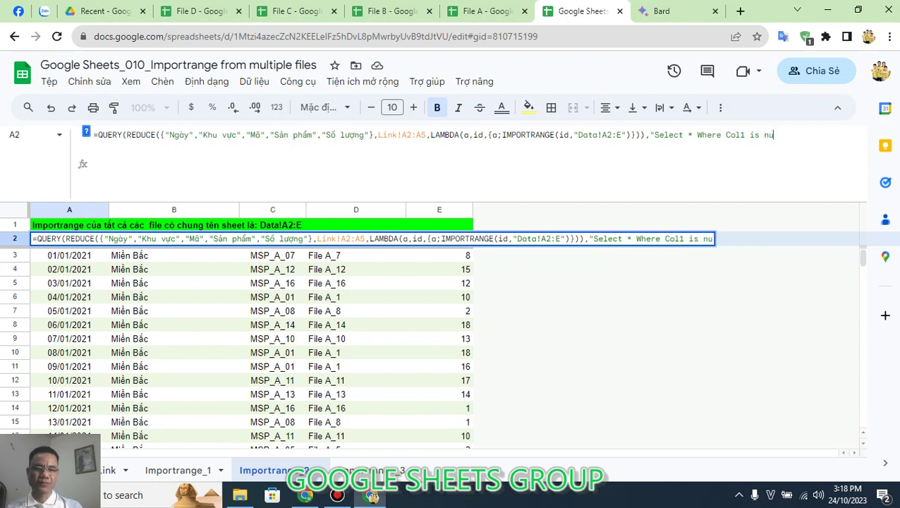
{"action": "type", "text": "ot null "}
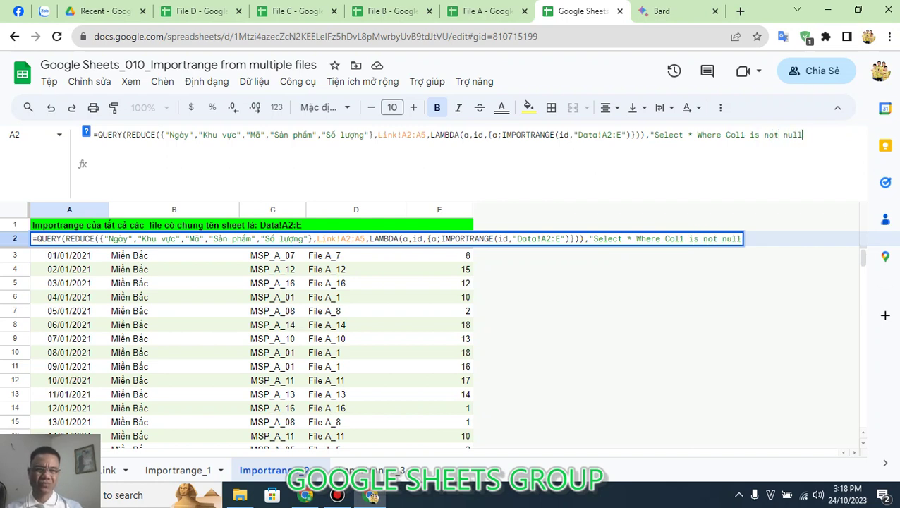
{"action": "type", "text": "\")"}
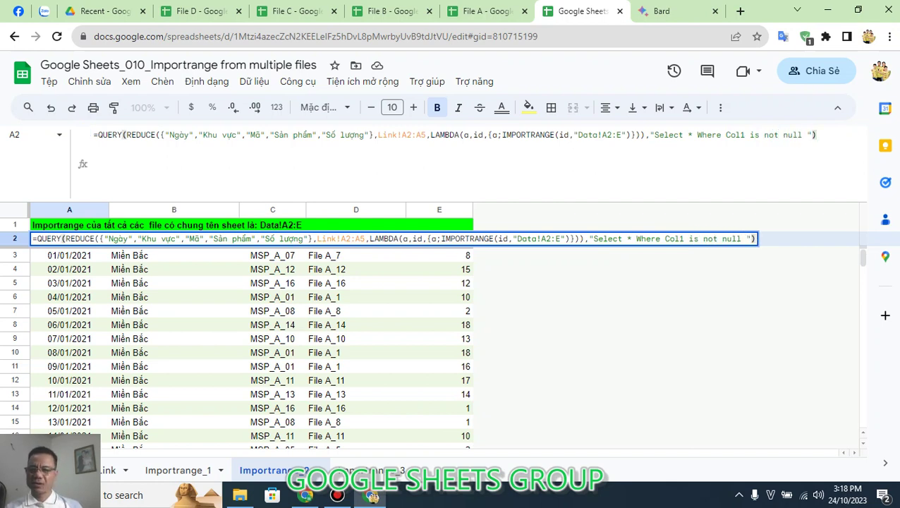
{"action": "key", "text": "Return"}
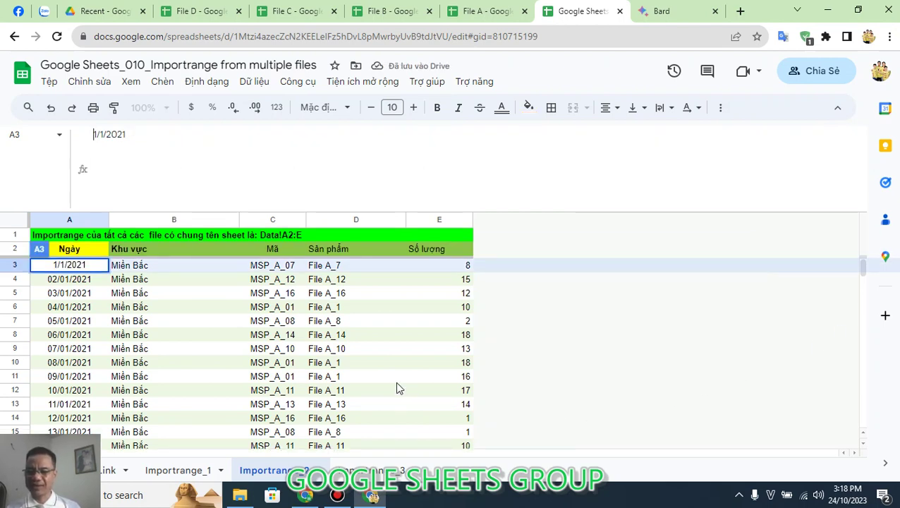
{"action": "left_click", "coordinate": [350, 350]}
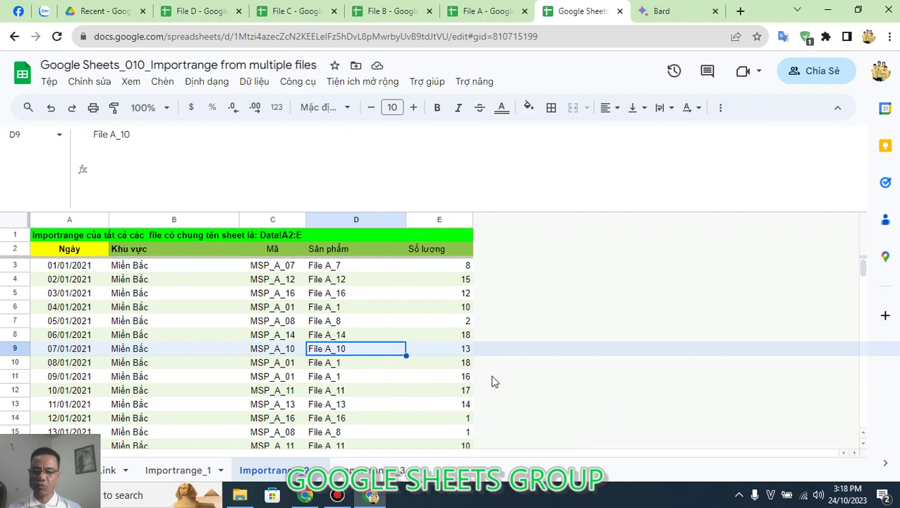
{"action": "key", "text": "ctrl+Down"}
{"action": "key", "text": "Up"}
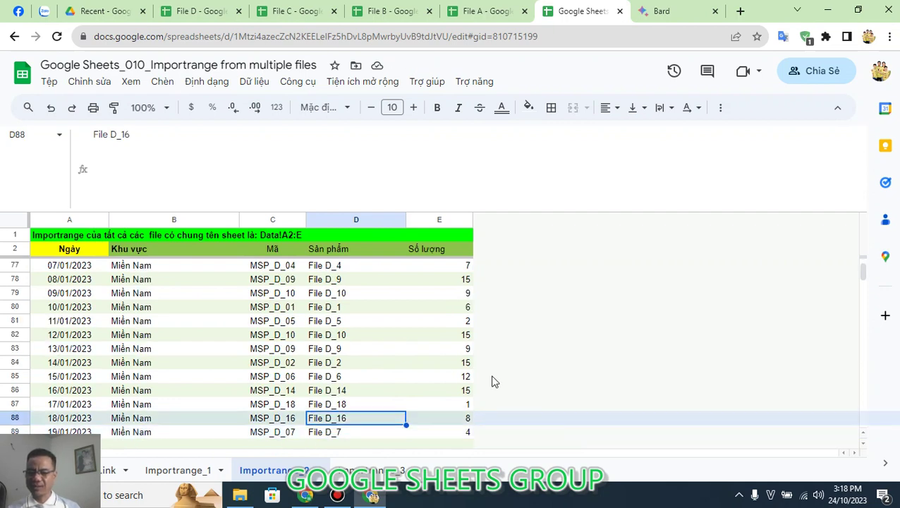
{"action": "key", "text": "ctrl+Up"}
{"action": "key", "text": "Down"}
{"action": "key", "text": "Down"}
{"action": "key", "text": "Down"}
{"action": "key", "text": "Down"}
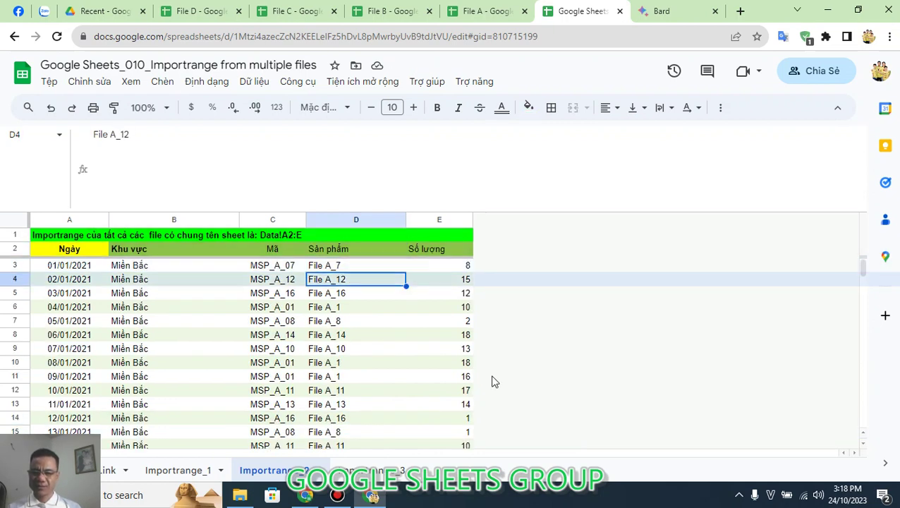
{"action": "key", "text": "Down"}
{"action": "key", "text": "Down"}
{"action": "key", "text": "Down"}
{"action": "key", "text": "Down"}
{"action": "key", "text": "Down"}
{"action": "key", "text": "Down"}
{"action": "key", "text": "Down"}
{"action": "key", "text": "Down"}
{"action": "key", "text": "Down"}
{"action": "key", "text": "Down"}
{"action": "key", "text": "Down"}
{"action": "key", "text": "Down"}
{"action": "key", "text": "Down"}
{"action": "key", "text": "Down"}
{"action": "key", "text": "Down"}
{"action": "key", "text": "Down"}
{"action": "key", "text": "Down"}
{"action": "key", "text": "Down"}
{"action": "key", "text": "Down"}
{"action": "key", "text": "Down"}
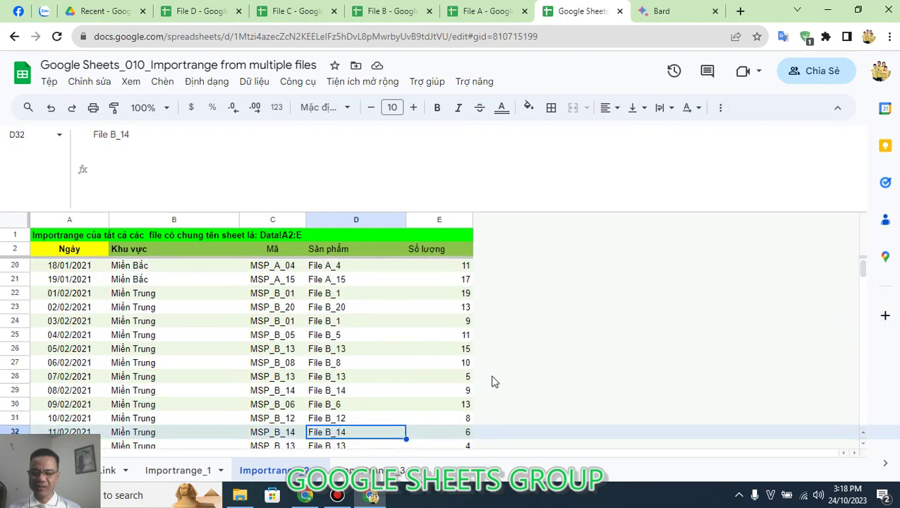
{"action": "key", "text": "Down"}
{"action": "key", "text": "Down"}
{"action": "key", "text": "Down"}
{"action": "key", "text": "Down"}
{"action": "key", "text": "Down"}
{"action": "key", "text": "Down"}
{"action": "key", "text": "Down"}
{"action": "key", "text": "Down"}
{"action": "key", "text": "Down"}
{"action": "key", "text": "Down"}
{"action": "key", "text": "Down"}
{"action": "key", "text": "Down"}
{"action": "key", "text": "Down"}
{"action": "key", "text": "Down"}
{"action": "key", "text": "Down"}
{"action": "key", "text": "Down"}
{"action": "key", "text": "Down"}
{"action": "key", "text": "Down"}
{"action": "key", "text": "Down"}
{"action": "key", "text": "Down"}
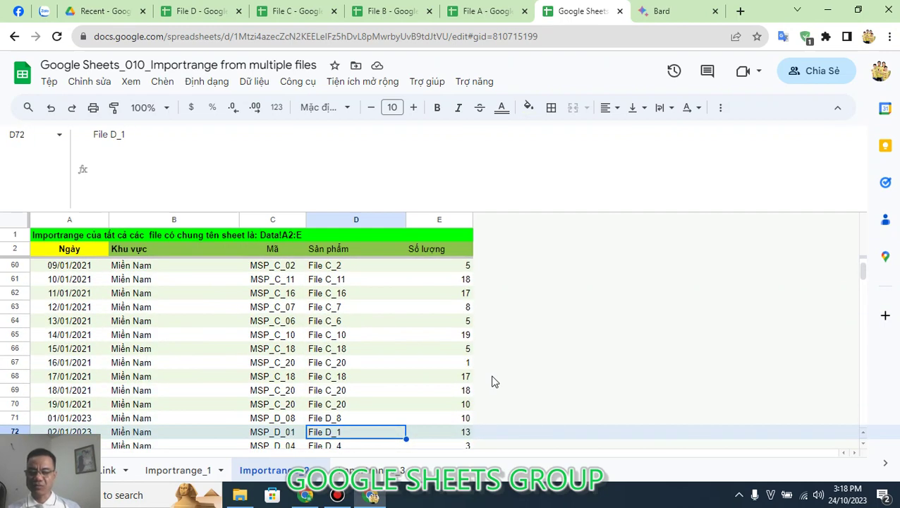
{"action": "left_click", "coordinate": [170, 317]}
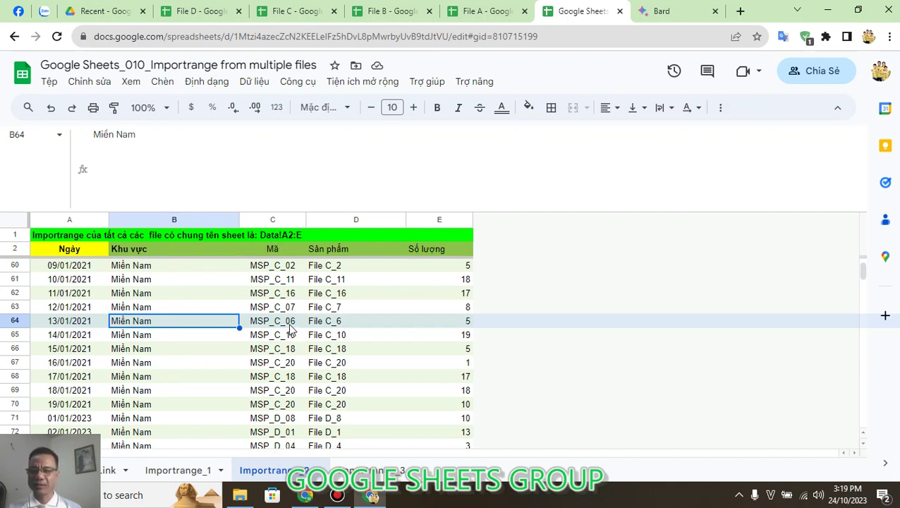
{"action": "left_click", "coordinate": [374, 470]}
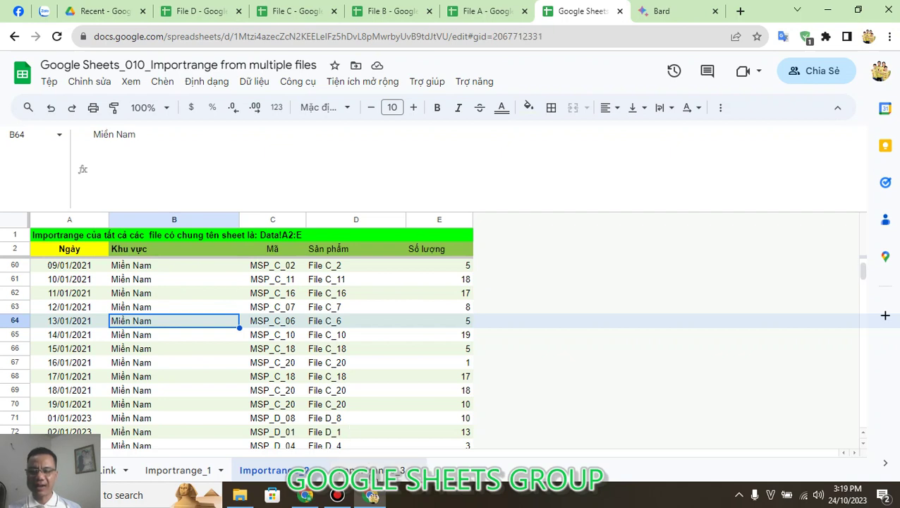
{"action": "left_click", "coordinate": [80, 252]}
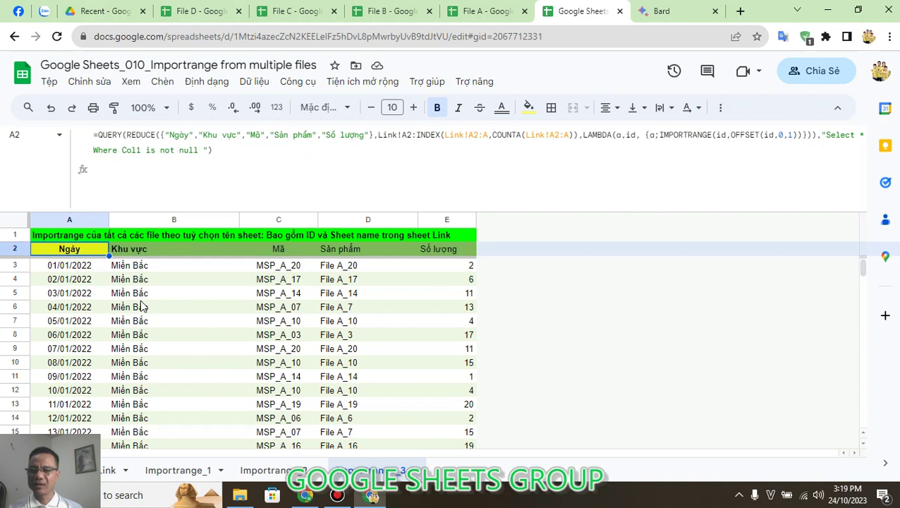
{"action": "left_click", "coordinate": [102, 135]}
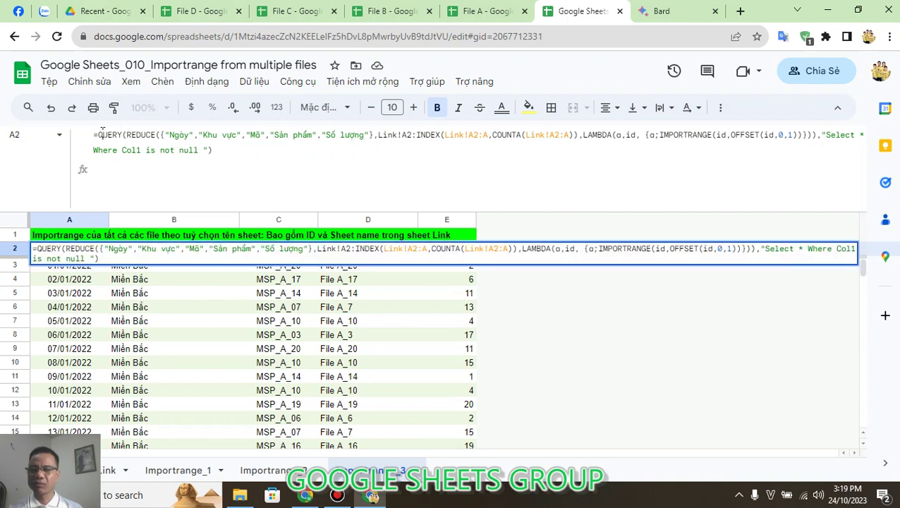
{"action": "double_click", "coordinate": [106, 134]}
{"action": "left_click", "coordinate": [137, 136]}
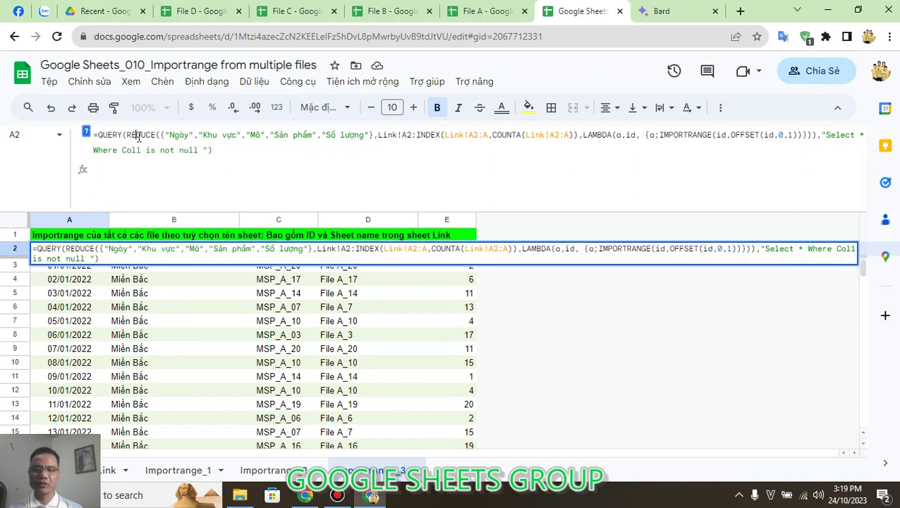
{"action": "left_click_drag", "start_coordinate": [137, 136], "coordinate": [143, 136]}
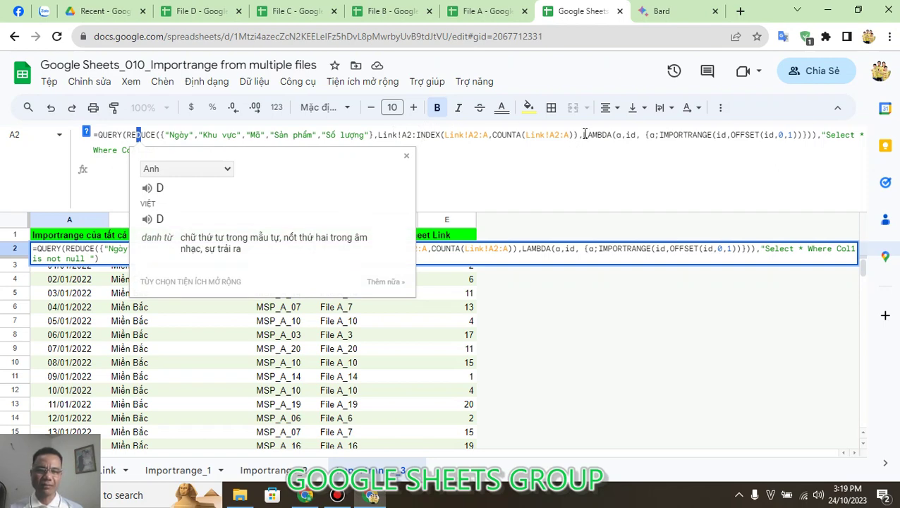
{"action": "left_click_drag", "start_coordinate": [583, 134], "coordinate": [610, 134]}
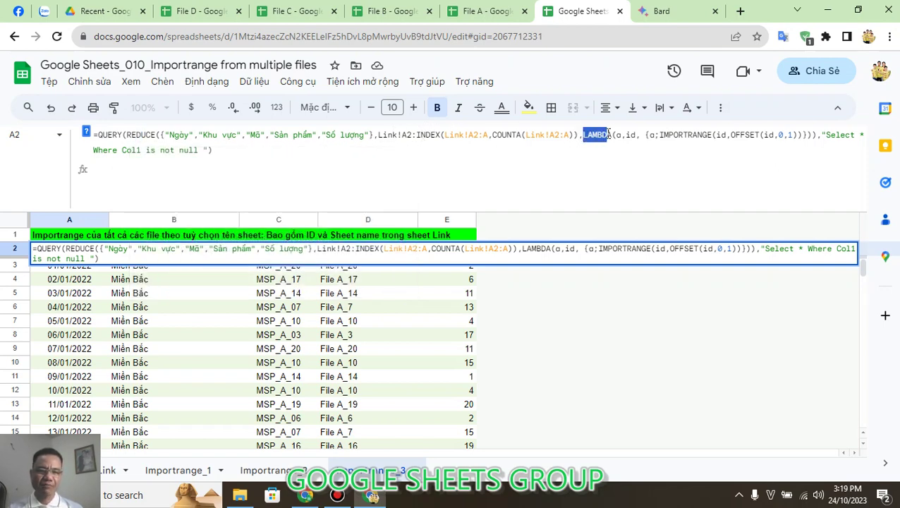
{"action": "left_click_drag", "start_coordinate": [664, 134], "coordinate": [707, 134]}
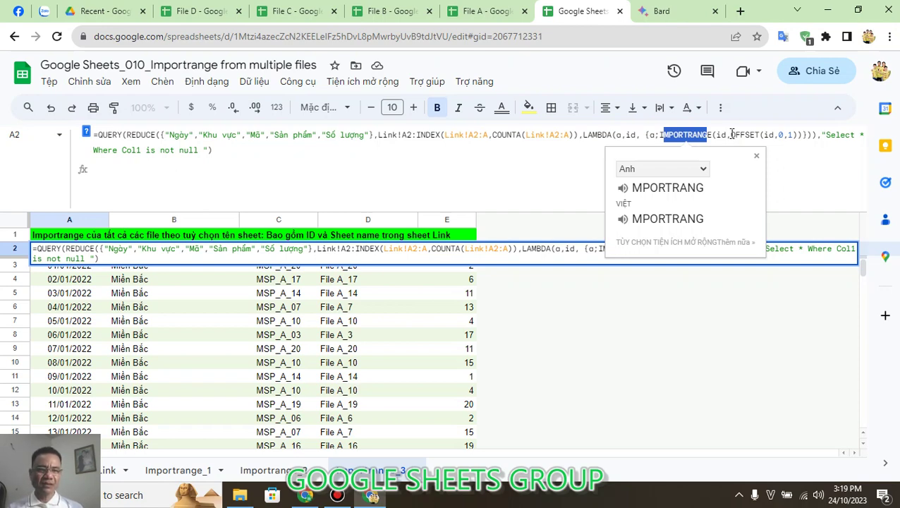
{"action": "left_click_drag", "start_coordinate": [732, 134], "coordinate": [761, 134]}
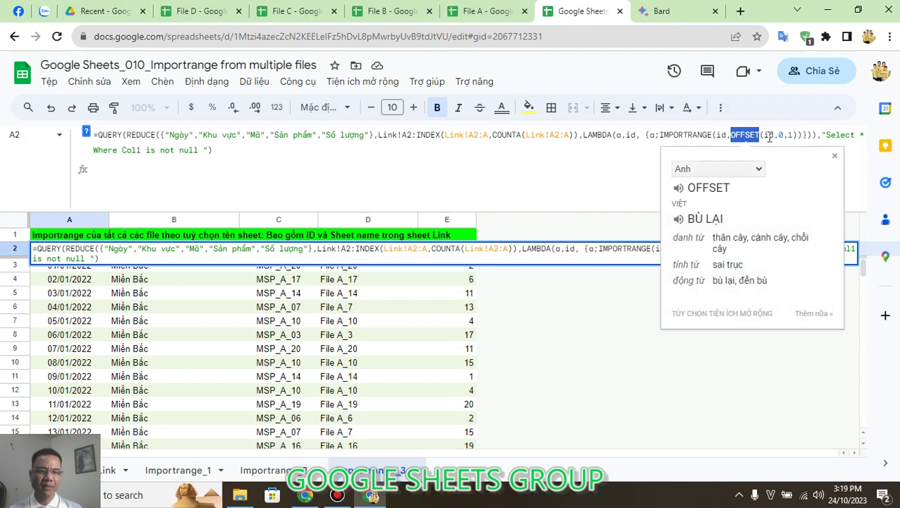
{"action": "double_click", "coordinate": [769, 134]}
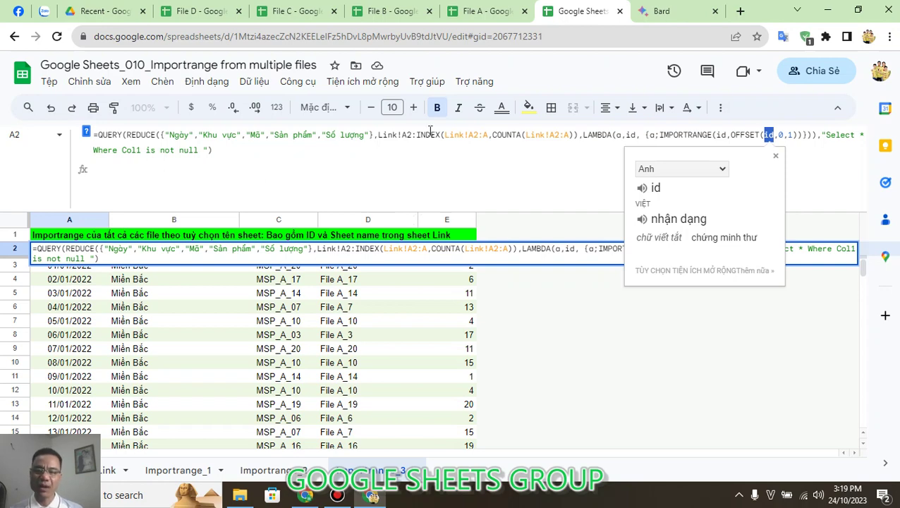
{"action": "double_click", "coordinate": [791, 134]}
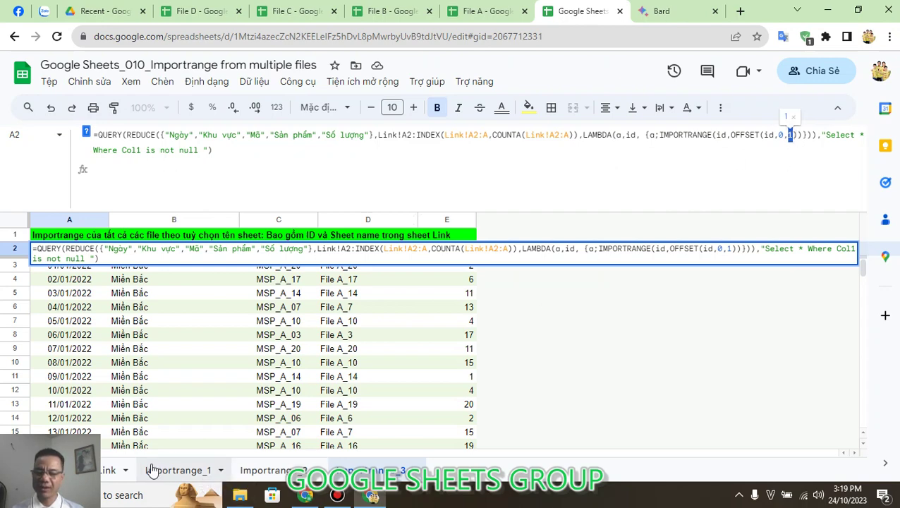
{"action": "left_click", "coordinate": [115, 473]}
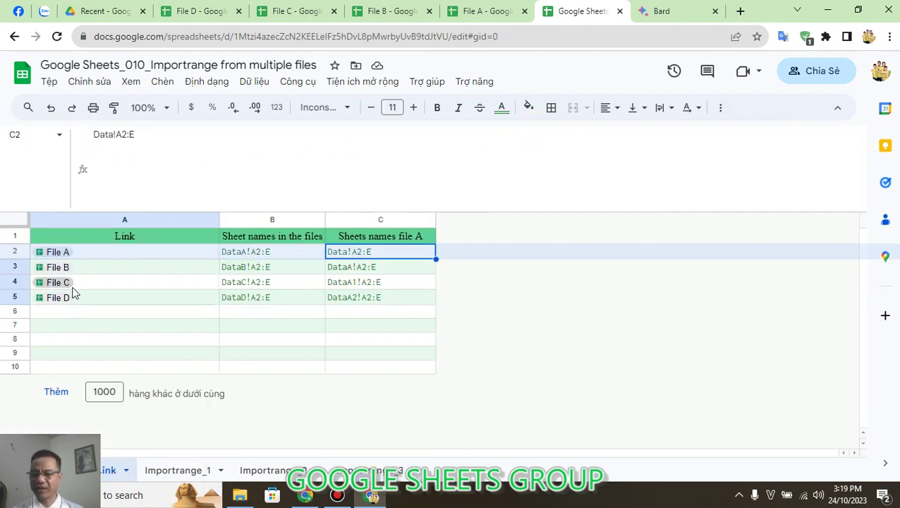
{"action": "left_click", "coordinate": [75, 285]}
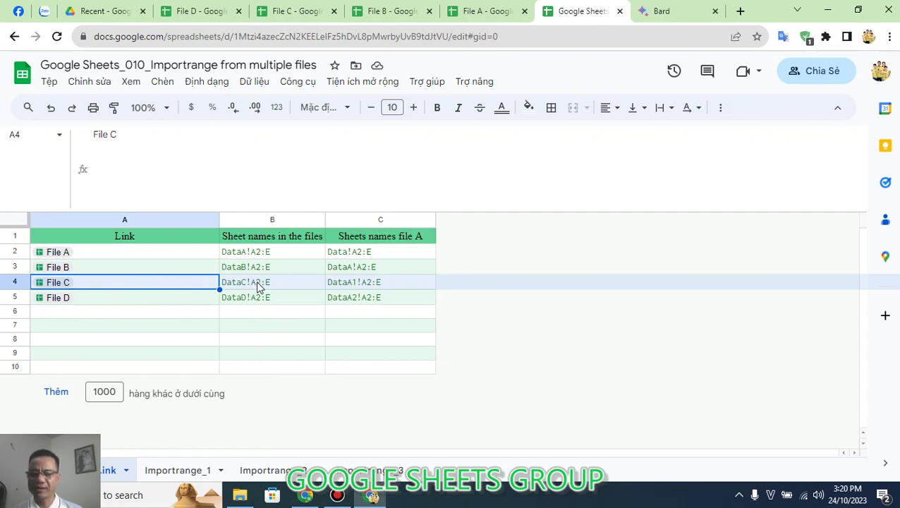
{"action": "left_click", "coordinate": [210, 329]}
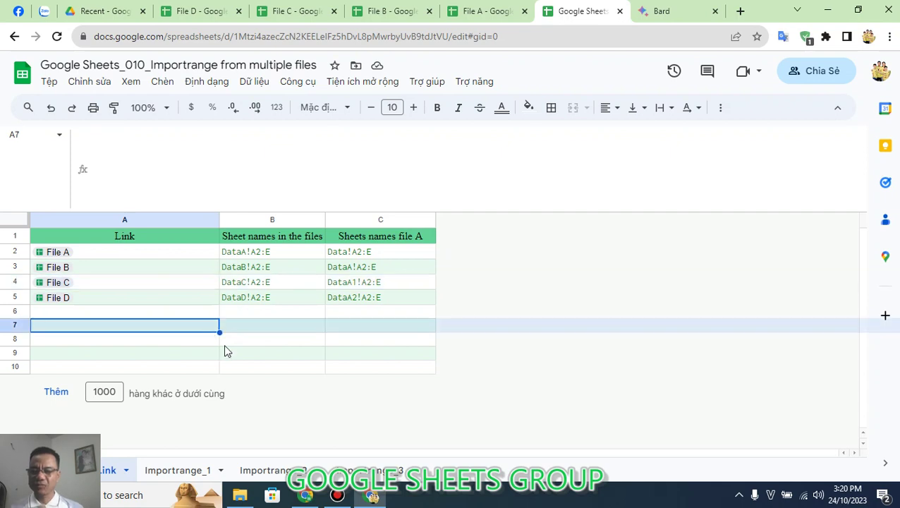
{"action": "type", "text": "=OFF"}
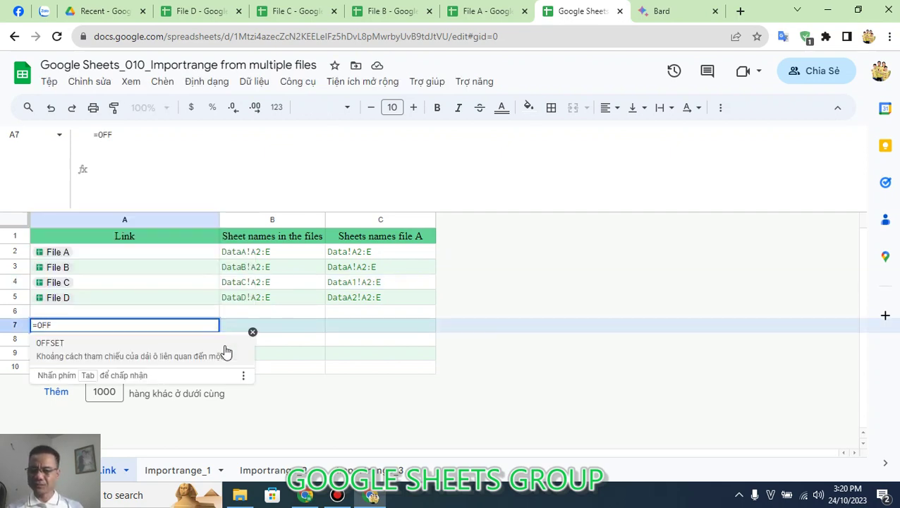
{"action": "key", "text": "Tab"}
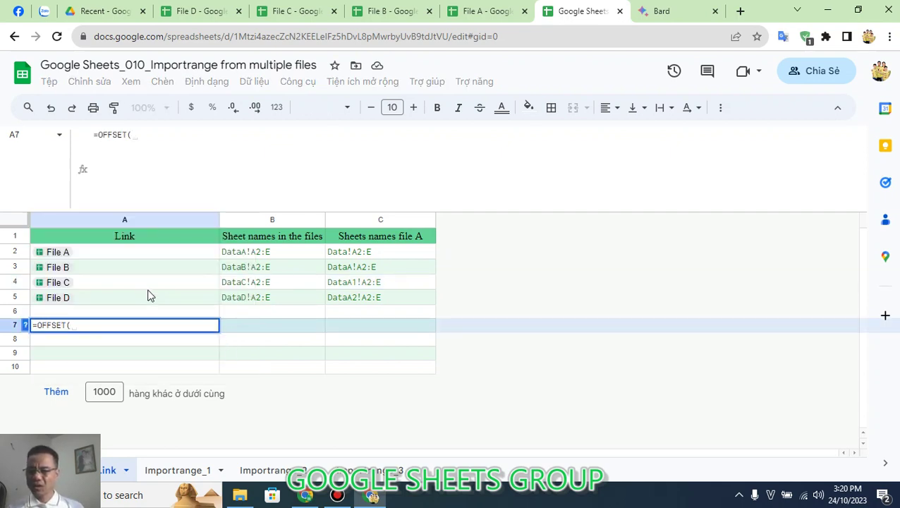
{"action": "left_click", "coordinate": [142, 283]}
{"action": "type", "text": ","}
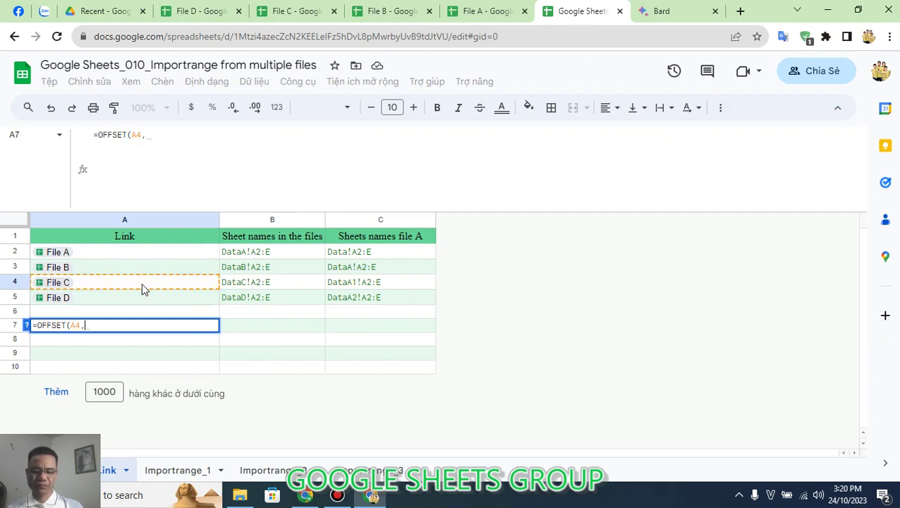
{"action": "type", "text": "0,1)"}
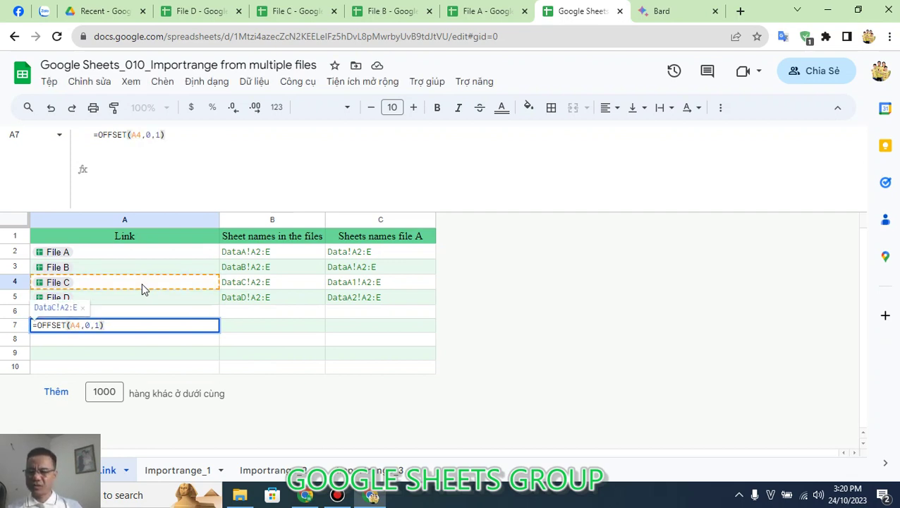
{"action": "key", "text": "Return"}
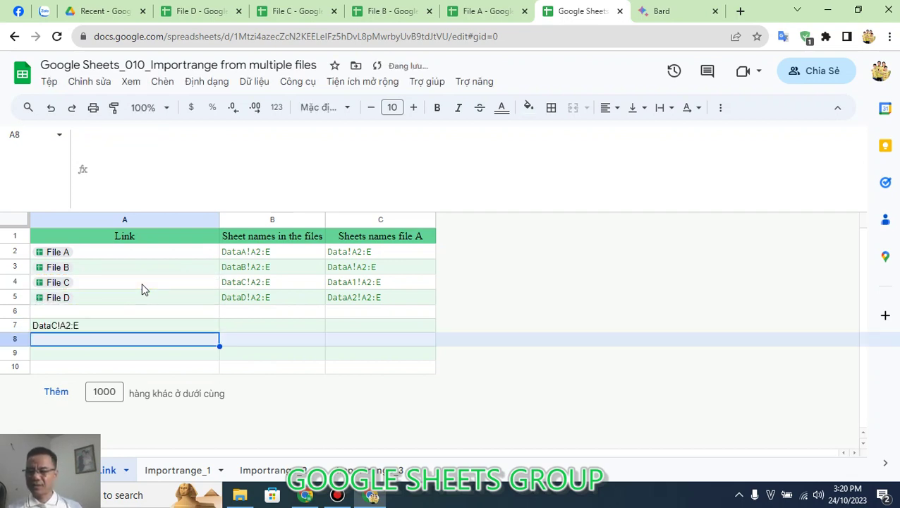
{"action": "left_click", "coordinate": [140, 327]}
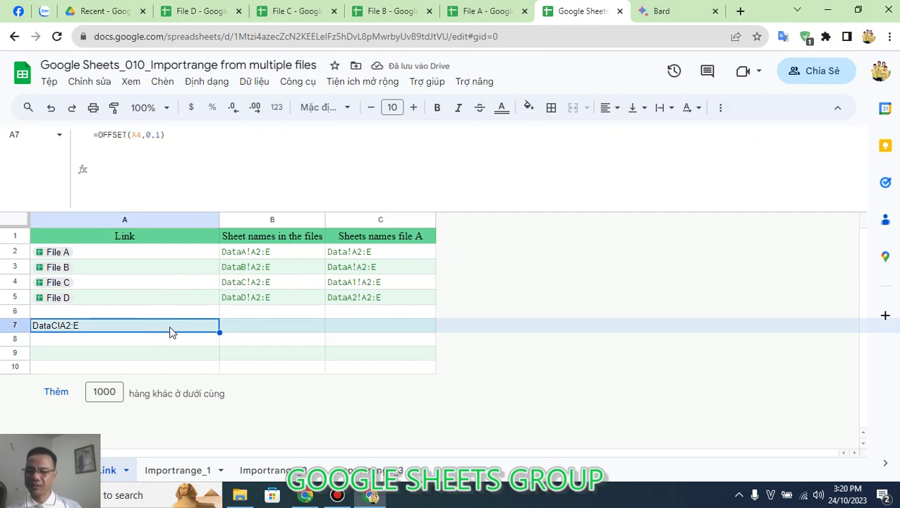
{"action": "left_click", "coordinate": [295, 289]}
{"action": "left_click", "coordinate": [111, 329]}
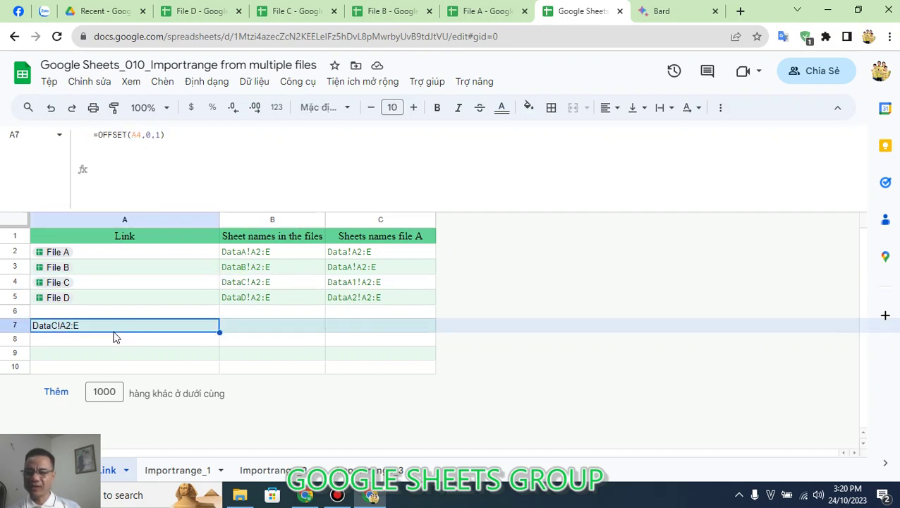
{"action": "left_click", "coordinate": [152, 135]}
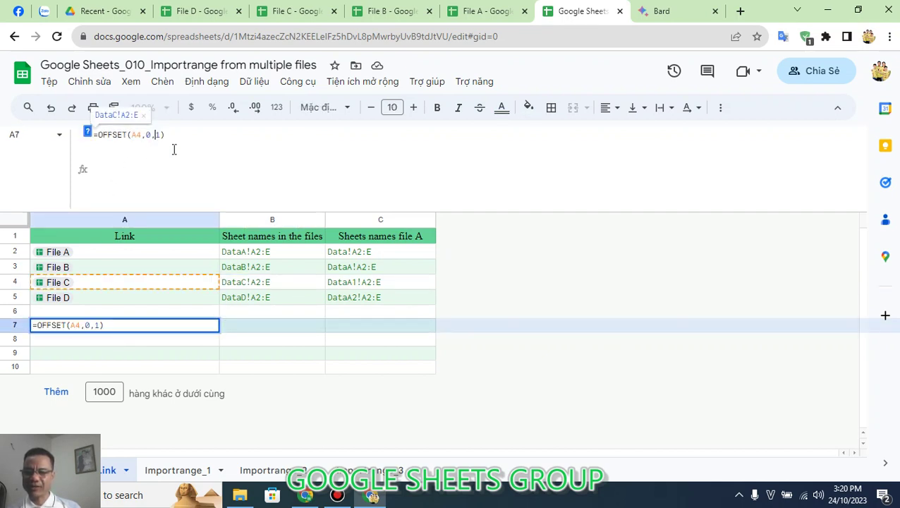
{"action": "key", "text": "BackSpace"}
{"action": "type", "text": "2"}
{"action": "key", "text": "Return"}
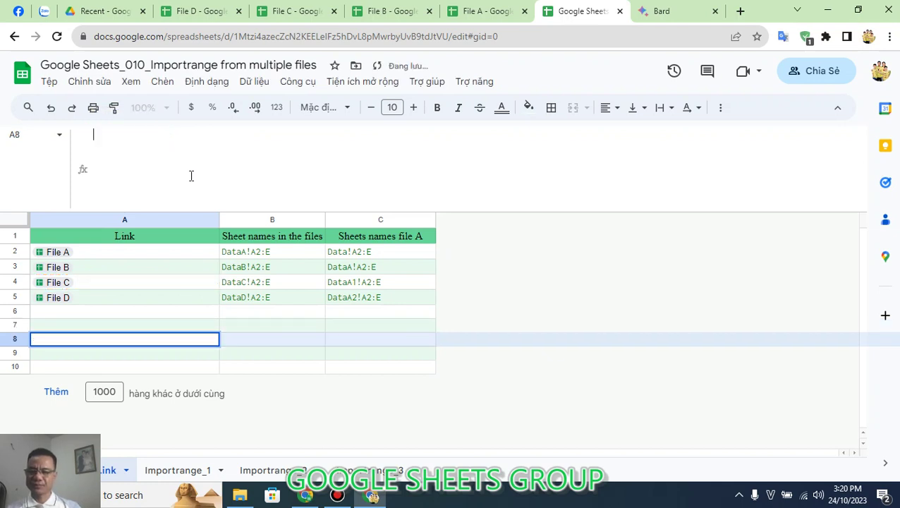
{"action": "left_click", "coordinate": [360, 283]}
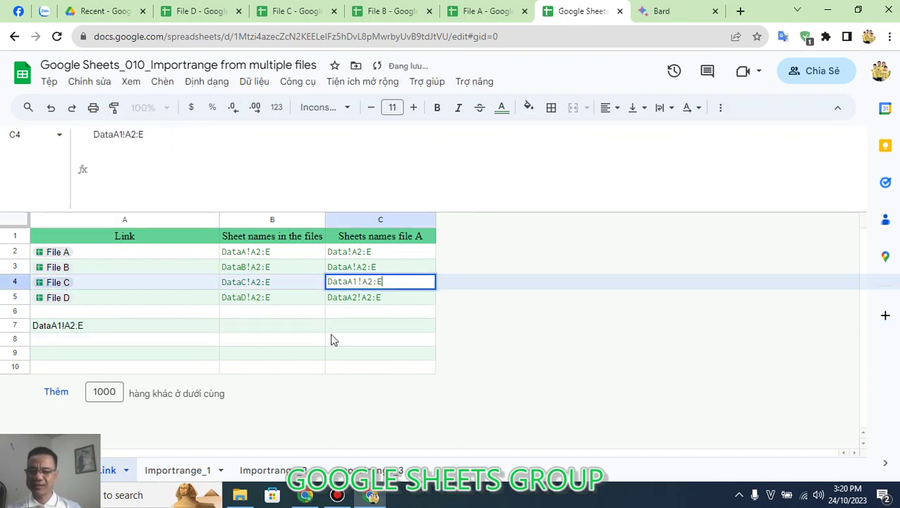
{"action": "left_click", "coordinate": [169, 329]}
{"action": "key", "text": "Delete"}
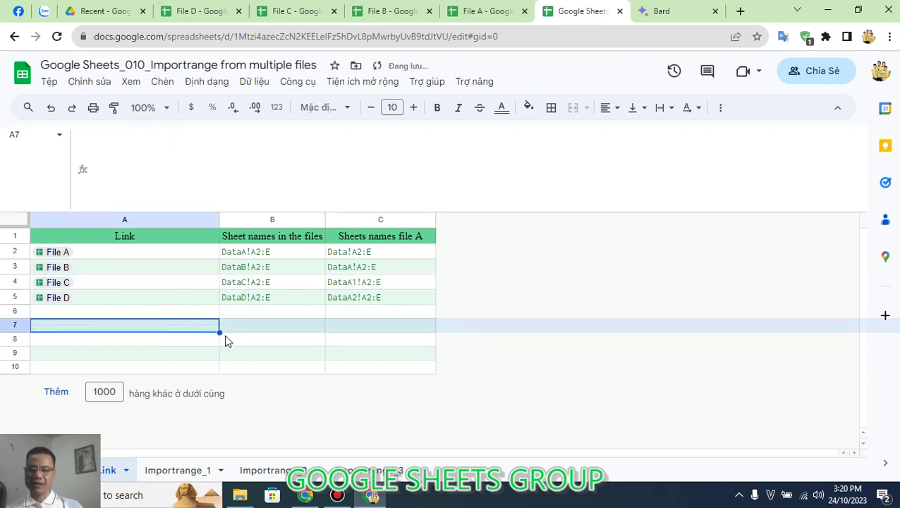
{"action": "left_click", "coordinate": [378, 472]}
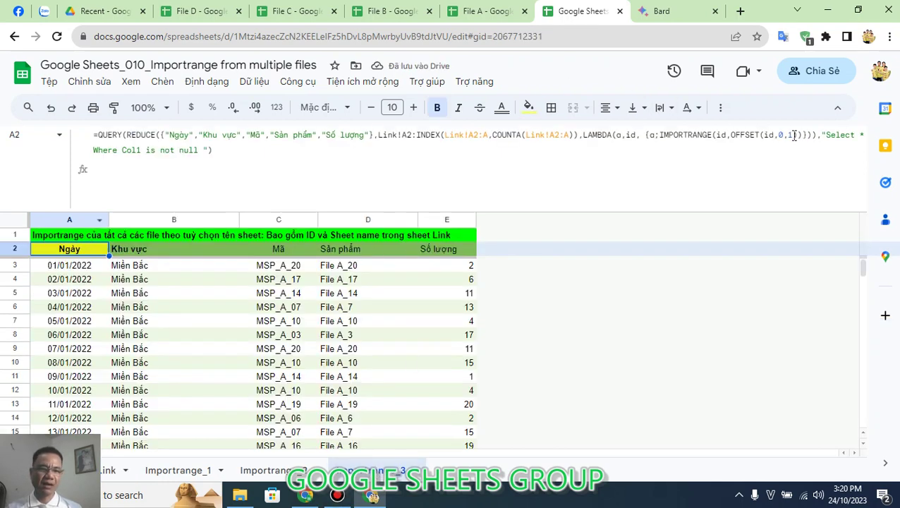
{"action": "left_click", "coordinate": [743, 135]}
{"action": "double_click", "coordinate": [743, 135]}
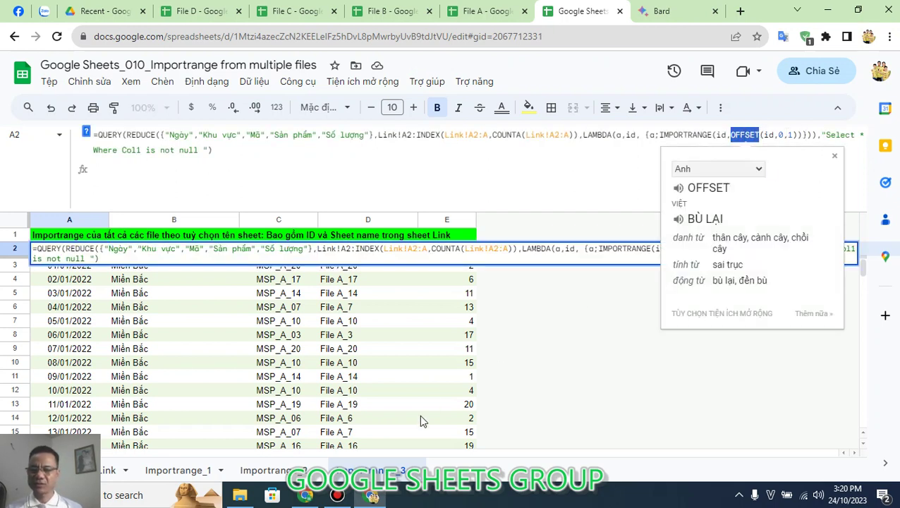
{"action": "key", "text": "Escape"}
{"action": "key", "text": "F2"}
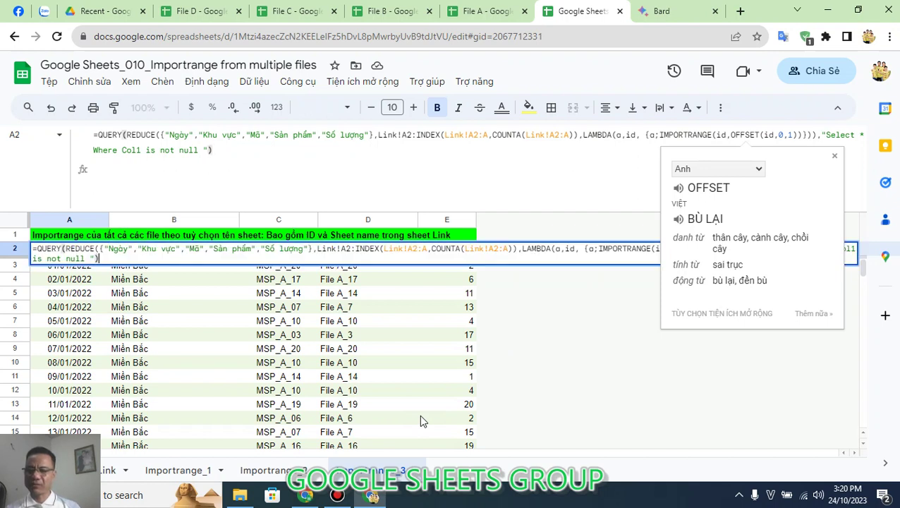
{"action": "key", "text": "Escape"}
{"action": "key", "text": "Delete"}
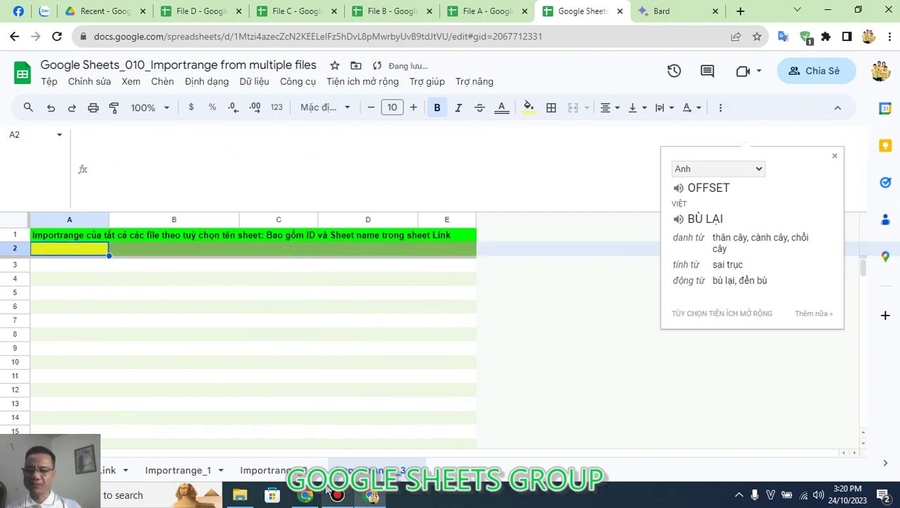
Step: Start a REDUCE formula in Importrange_3 A2 with the pasted column header array as its initial value
{"action": "type", "text": "="}
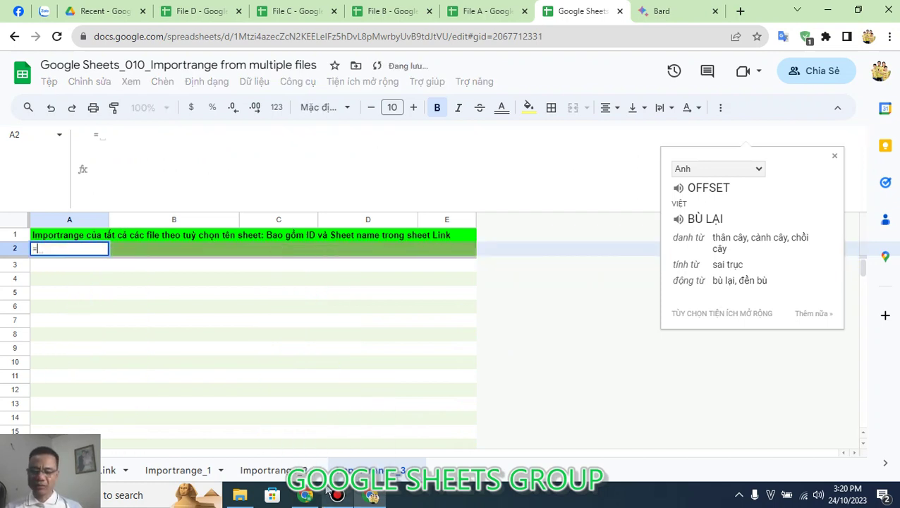
{"action": "type", "text": "R"}
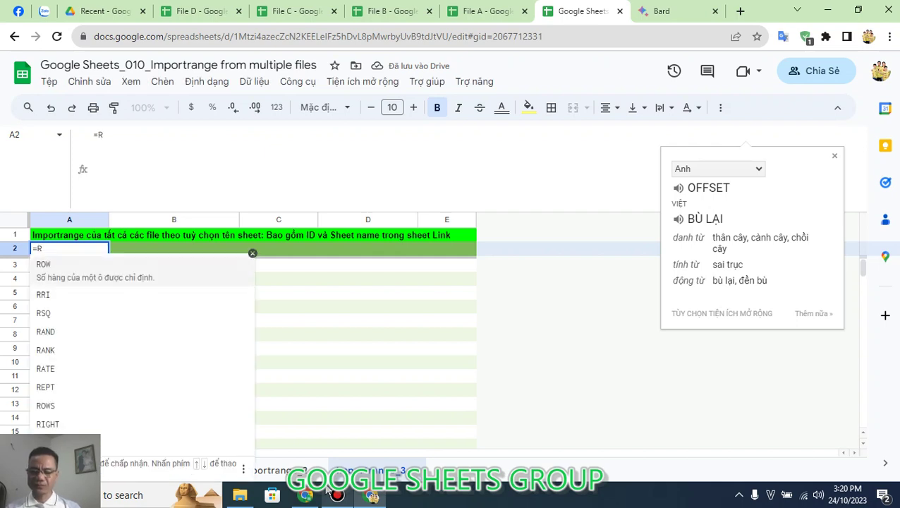
{"action": "type", "text": "EDU"}
{"action": "key", "text": "Tab"}
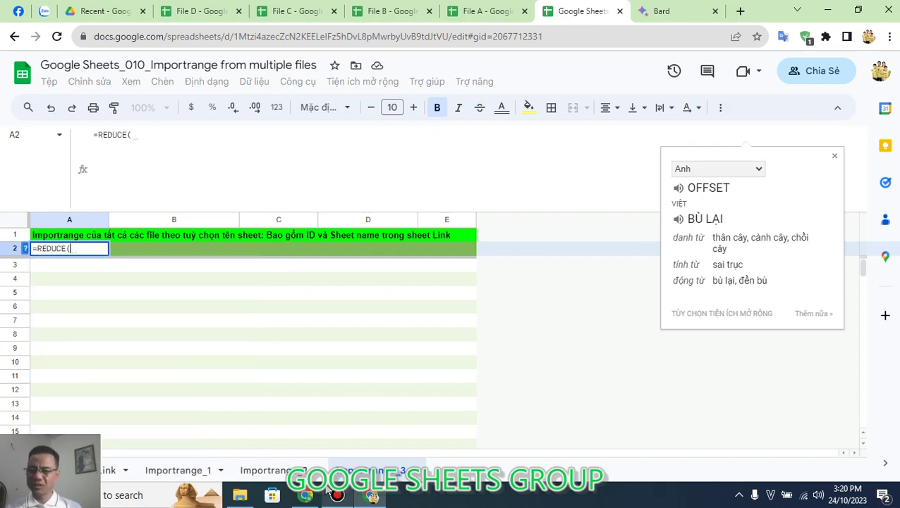
{"action": "type", "text": "{\"Ngày\",\"Khu vực\",\"Mã\",\"Sản phẩm\",\"Số lượng\"}"}
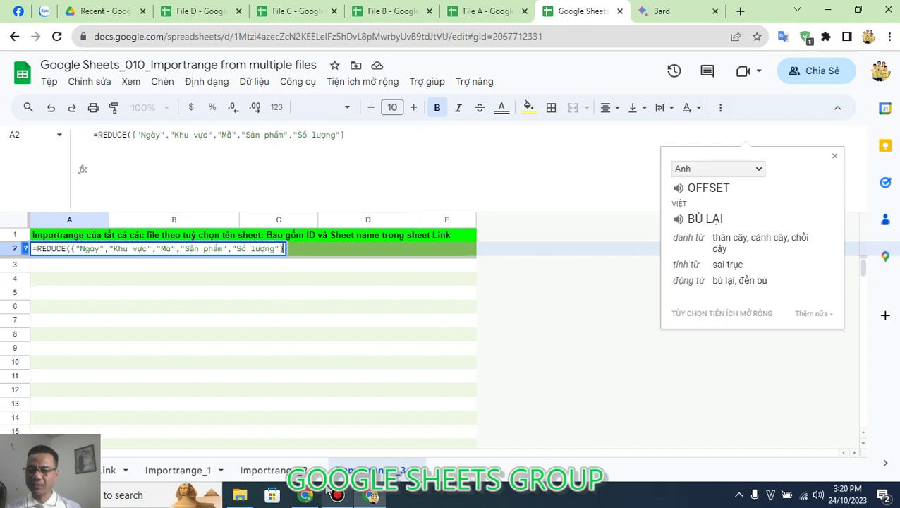
{"action": "type", "text": ","}
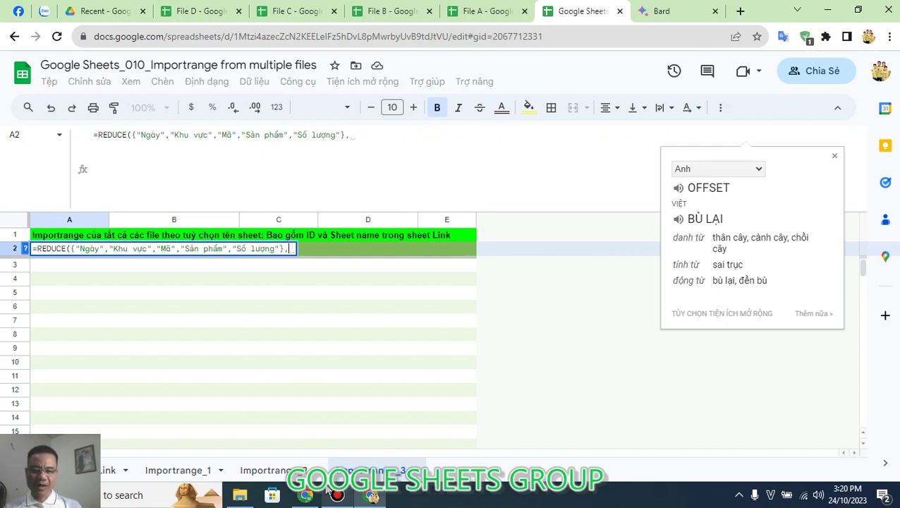
Step: Add the Link sheet's file list, Link!A2:A5, as the REDUCE range
{"action": "left_click", "coordinate": [110, 473]}
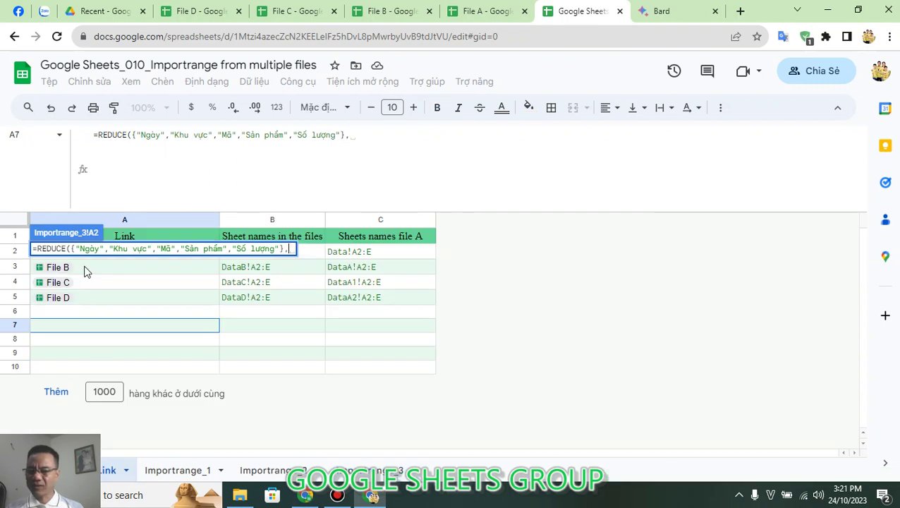
{"action": "left_click_drag", "start_coordinate": [87, 268], "coordinate": [88, 300]}
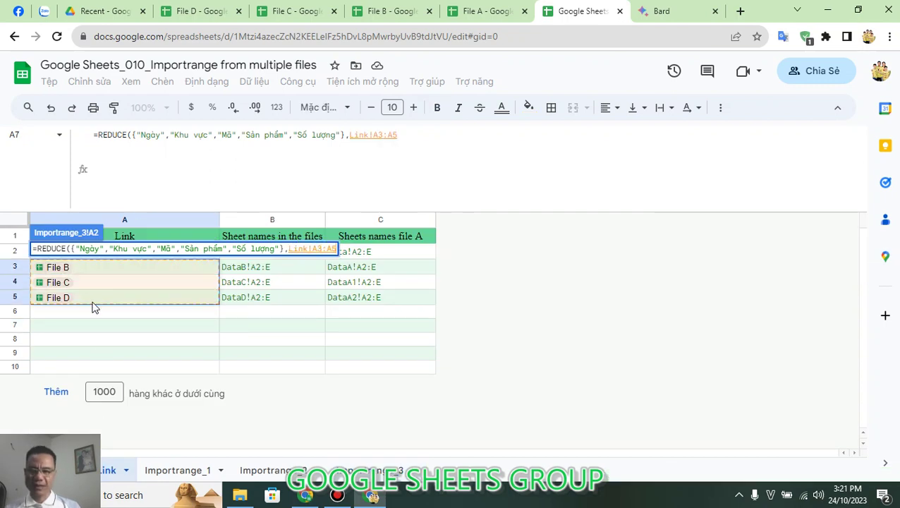
{"action": "left_click", "coordinate": [316, 249]}
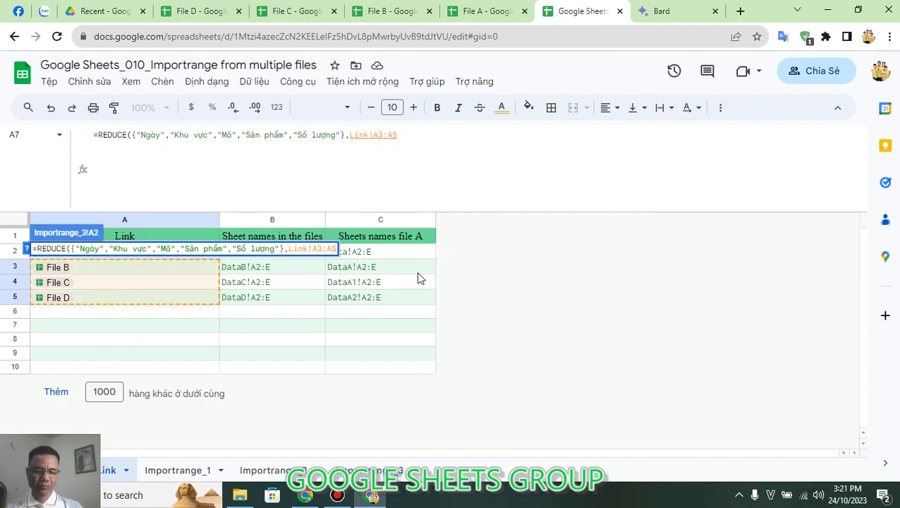
{"action": "key", "text": "Delete"}
{"action": "type", "text": "2"}
Step: Add LAMBDA(a, id,{a; and begin typing IMP for IMPORTRANGE
{"action": "key", "text": "End"}
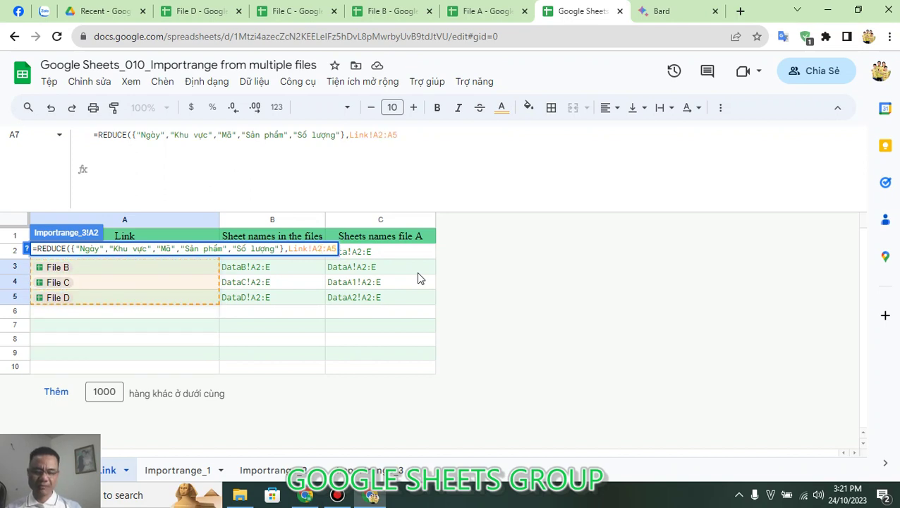
{"action": "type", "text": ","}
{"action": "type", "text": "LARGE("}
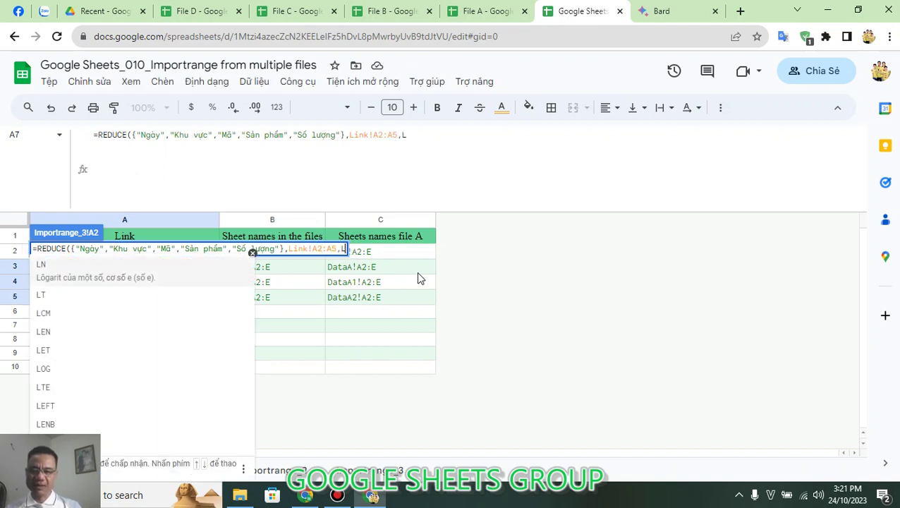
{"action": "key", "text": "BackSpace"}
{"action": "key", "text": "BackSpace"}
{"action": "key", "text": "BackSpace"}
{"action": "key", "text": "BackSpace"}
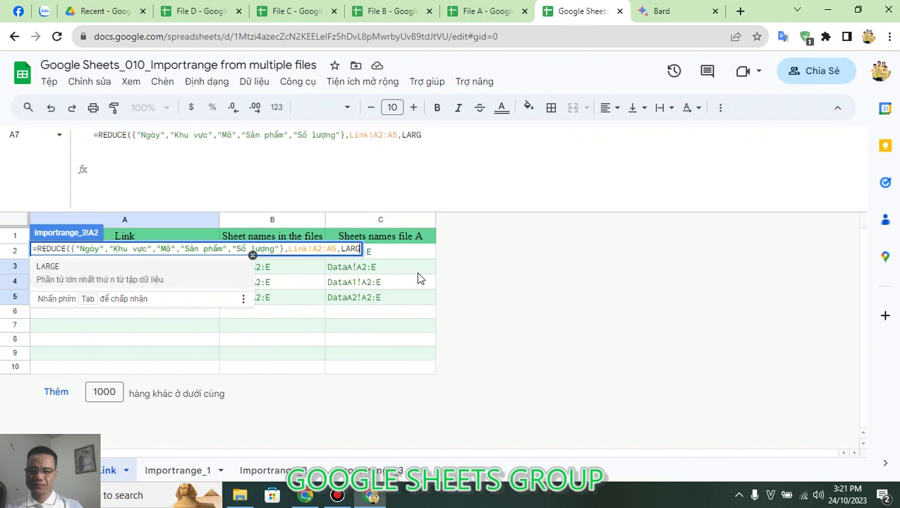
{"action": "key", "text": "Tab"}
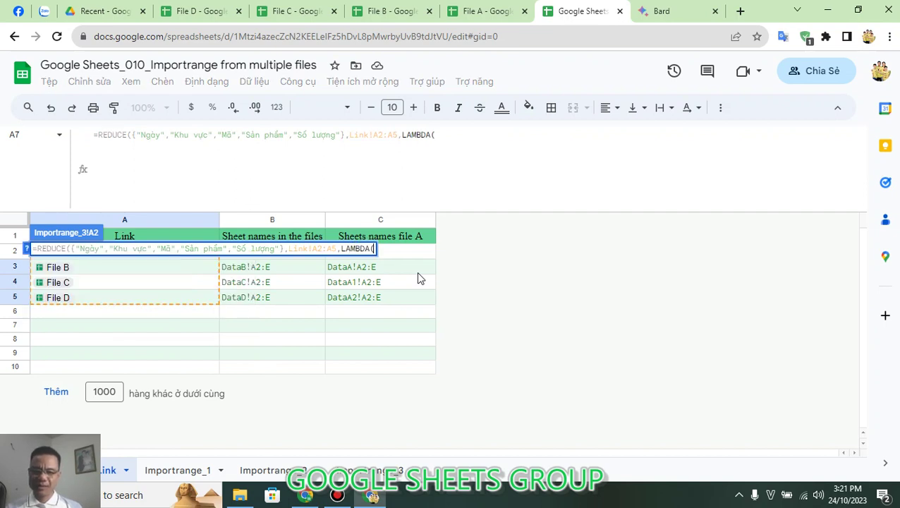
{"action": "type", "text": "a"}
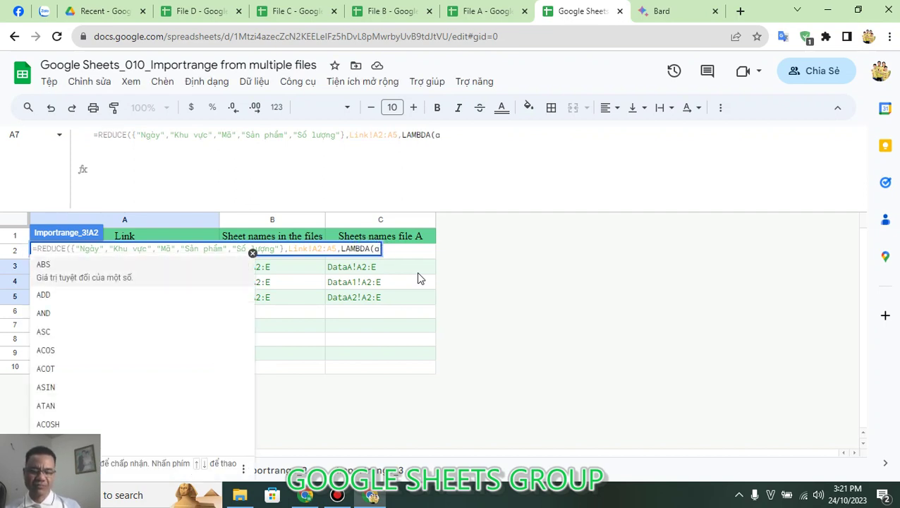
{"action": "type", "text": ", "}
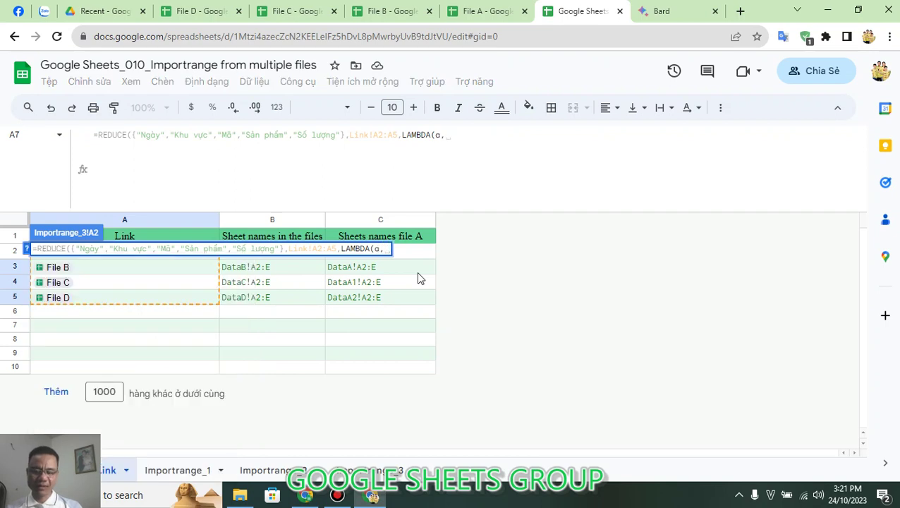
{"action": "type", "text": "id"}
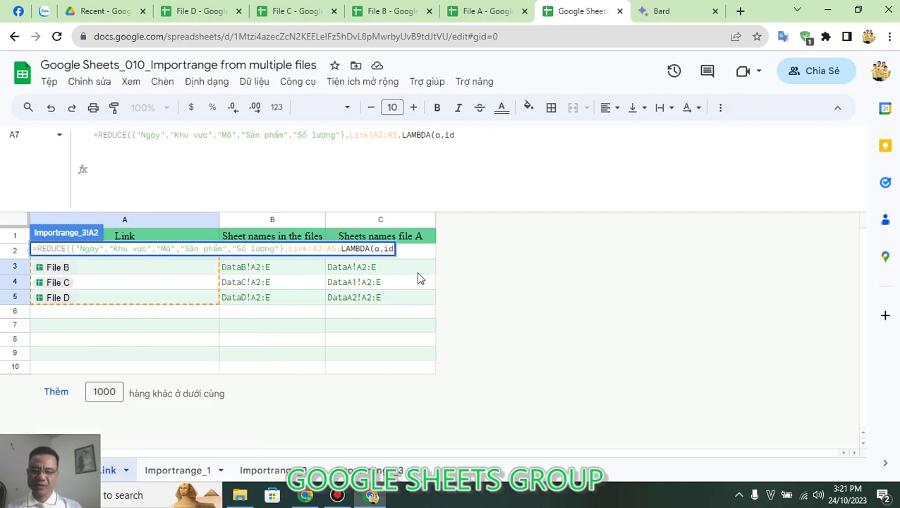
{"action": "type", "text": ","}
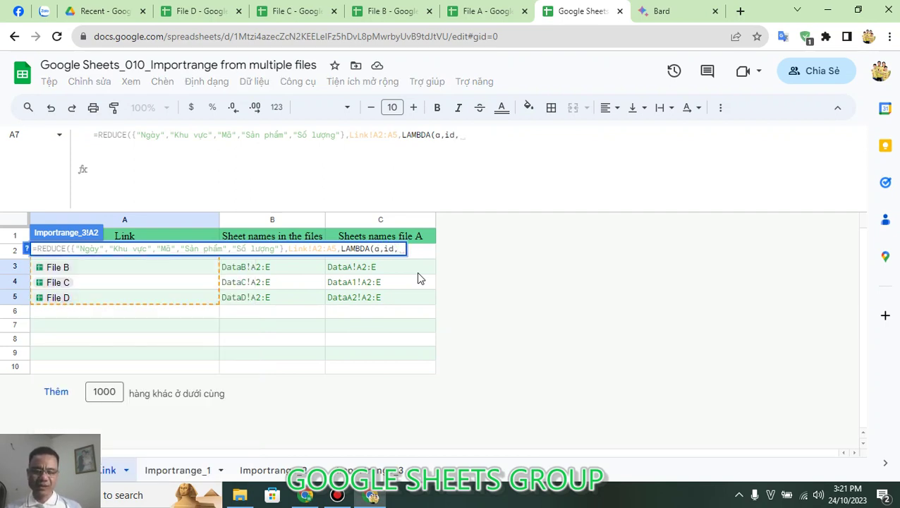
{"action": "type", "text": "{"}
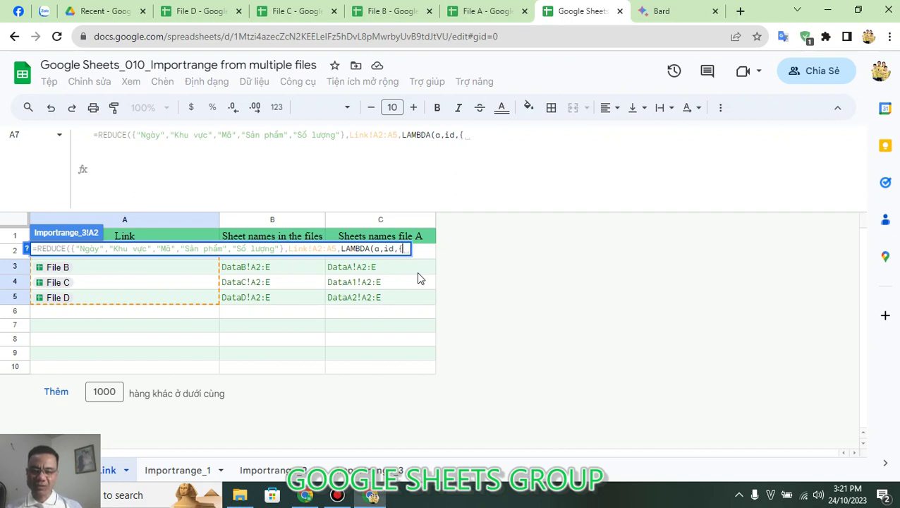
{"action": "type", "text": "a;"}
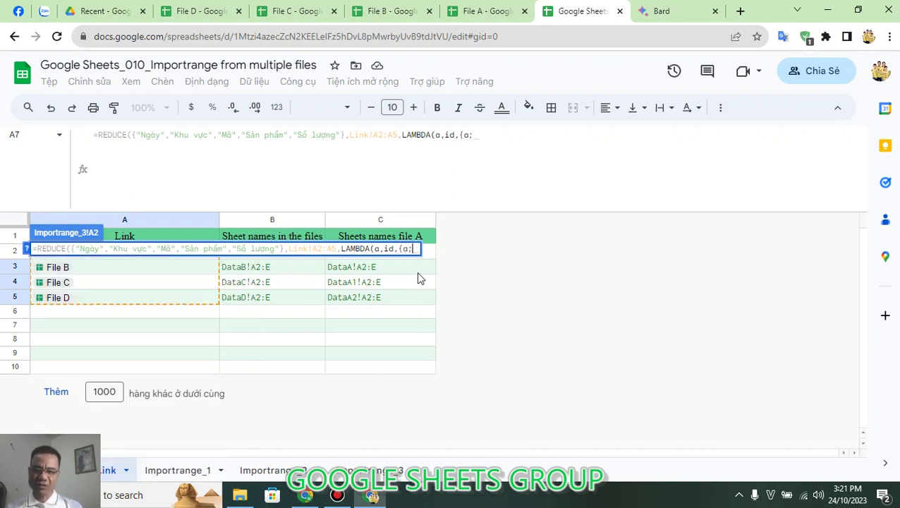
{"action": "type", "text": "IM"}
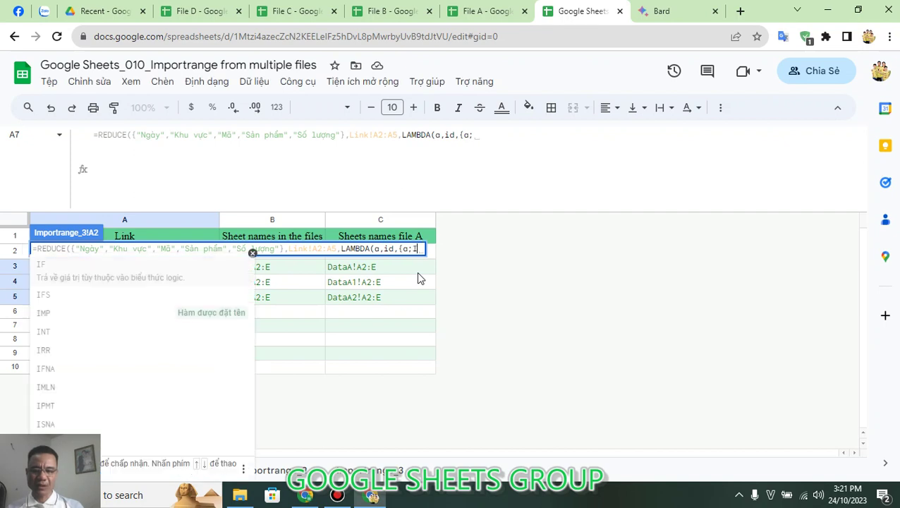
{"action": "type", "text": "p"}
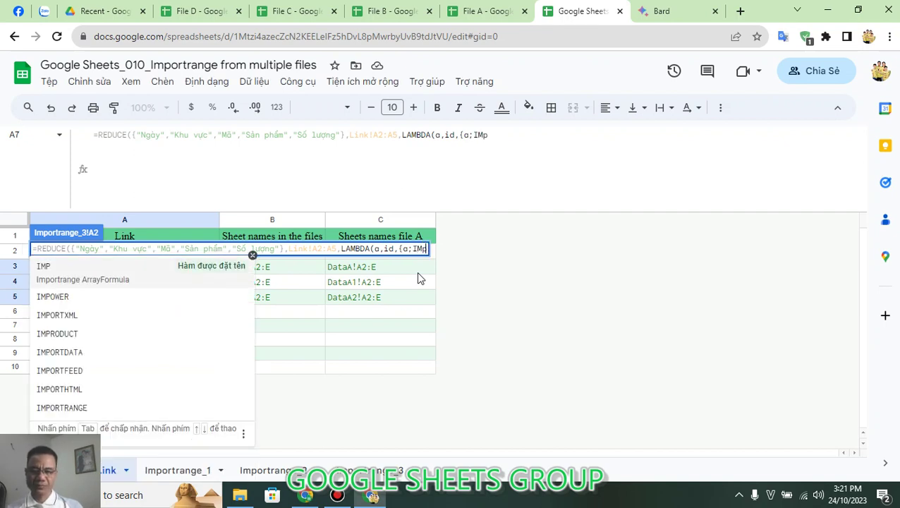
Step: Finish the A2 formula with IMPORTRANGE(id,OFFSET(id,0,1)) and closing brackets, then commit it
{"action": "key", "text": "Down"}
{"action": "key", "text": "Down"}
{"action": "key", "text": "Down"}
{"action": "key", "text": "Down"}
{"action": "key", "text": "Down"}
{"action": "key", "text": "Down"}
{"action": "key", "text": "Down"}
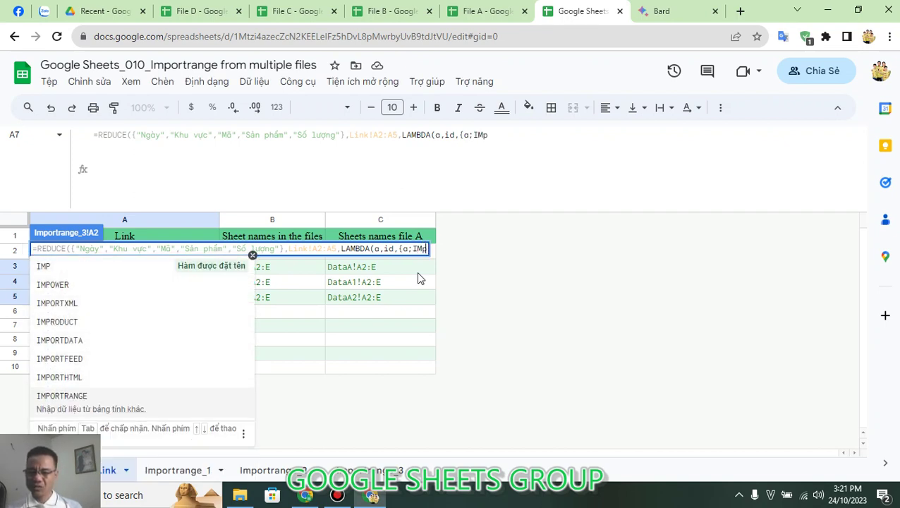
{"action": "key", "text": "Tab"}
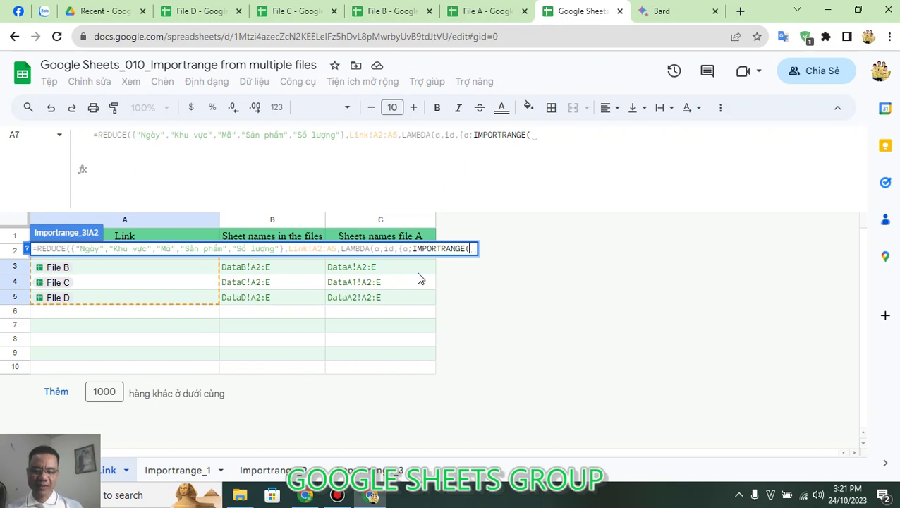
{"action": "type", "text": "i"}
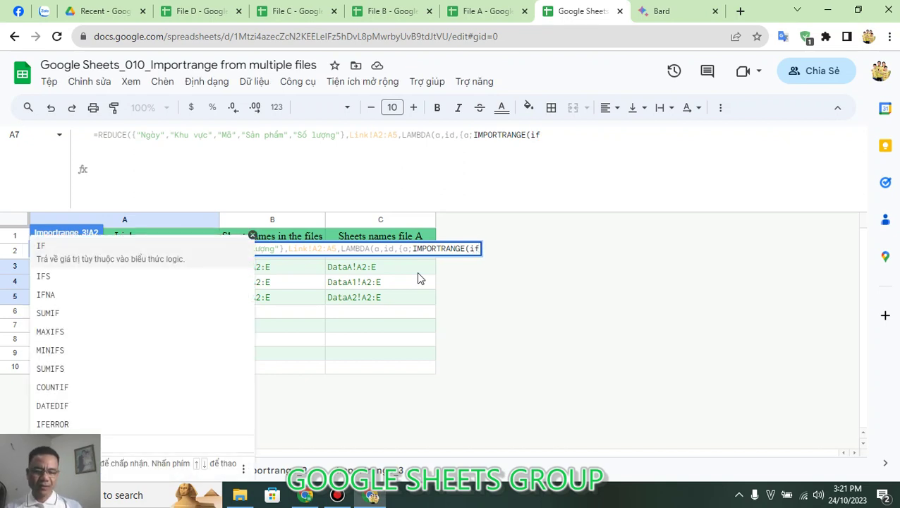
{"action": "type", "text": "d"}
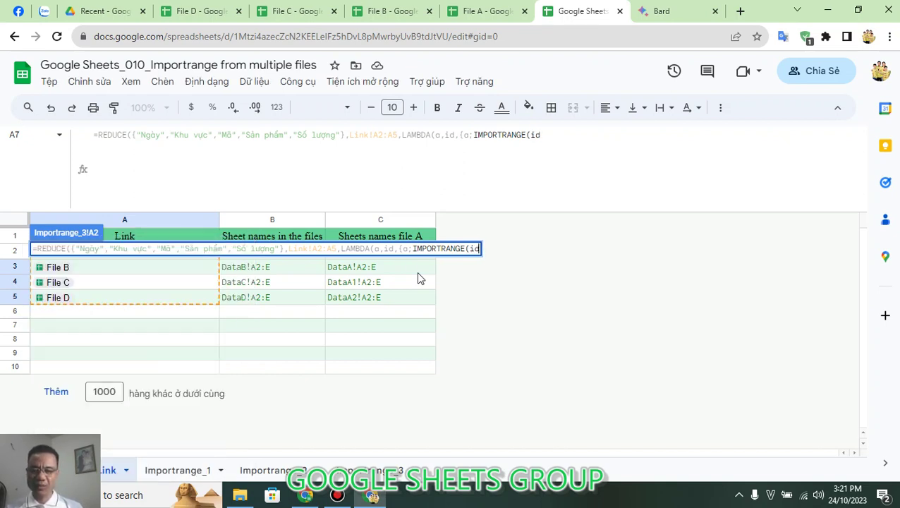
{"action": "left_click", "coordinate": [571, 139]}
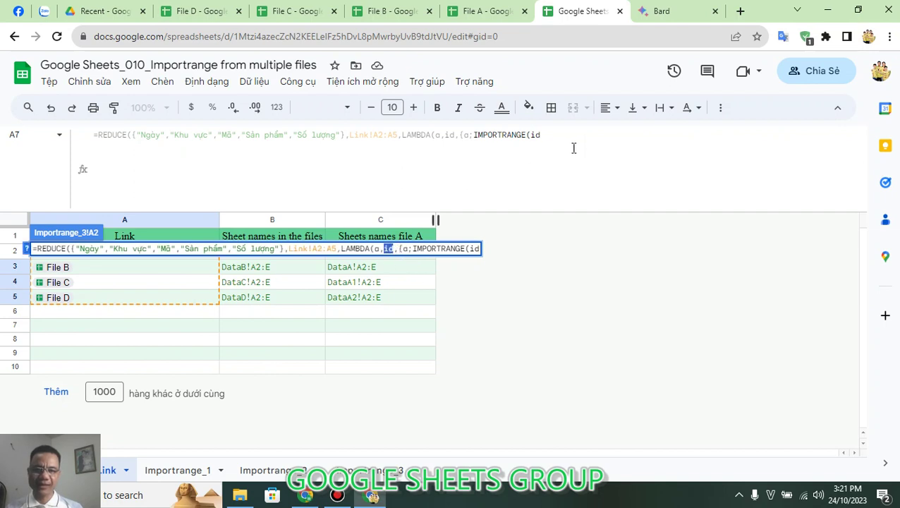
{"action": "type", "text": ",OF"}
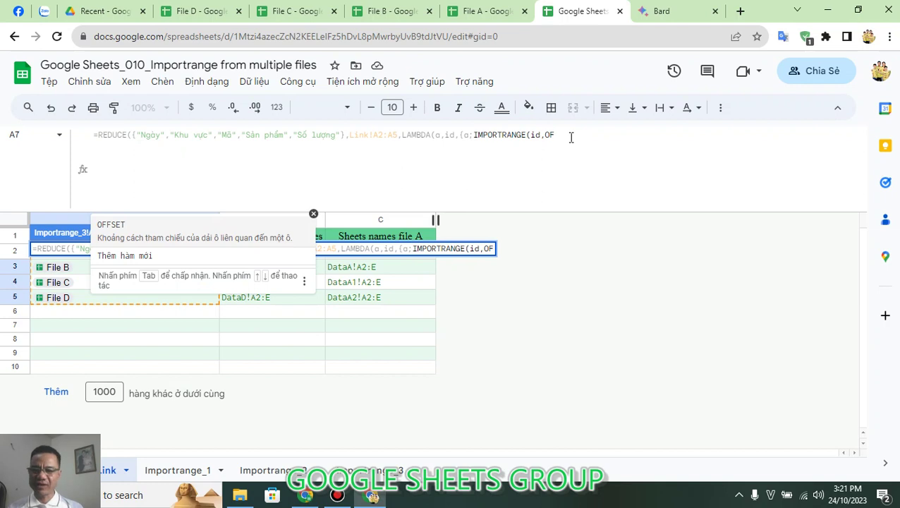
{"action": "key", "text": "Tab"}
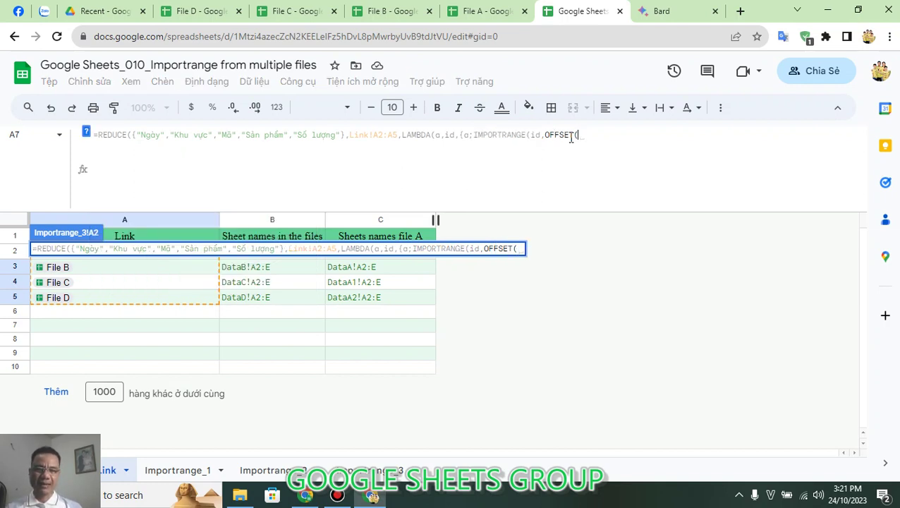
{"action": "type", "text": "id"}
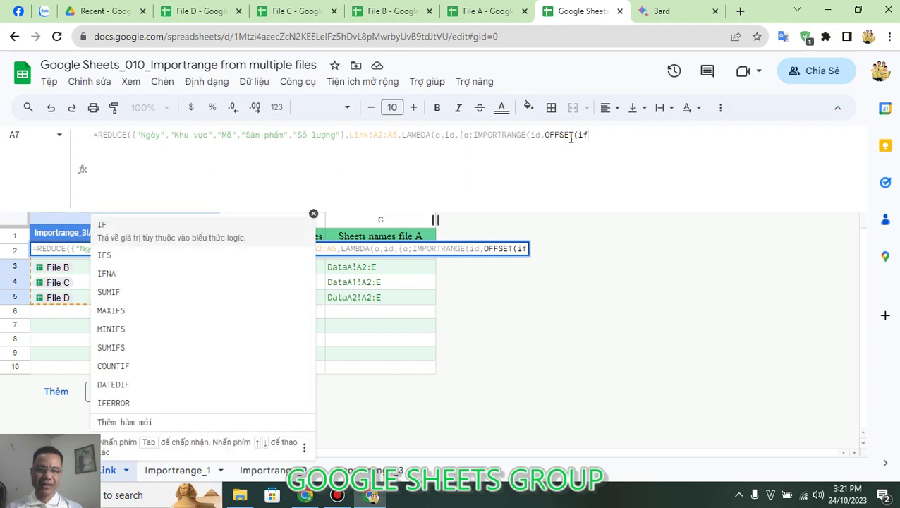
{"action": "type", "text": ",0"}
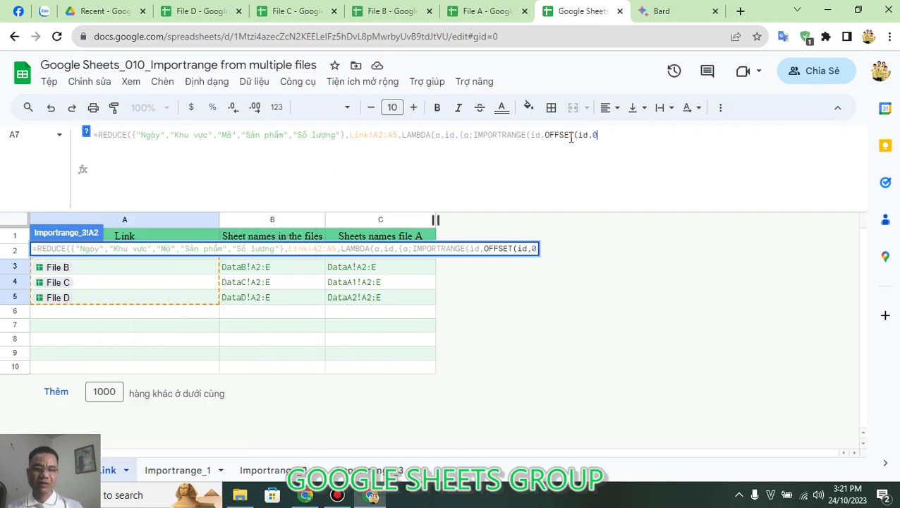
{"action": "type", "text": ","}
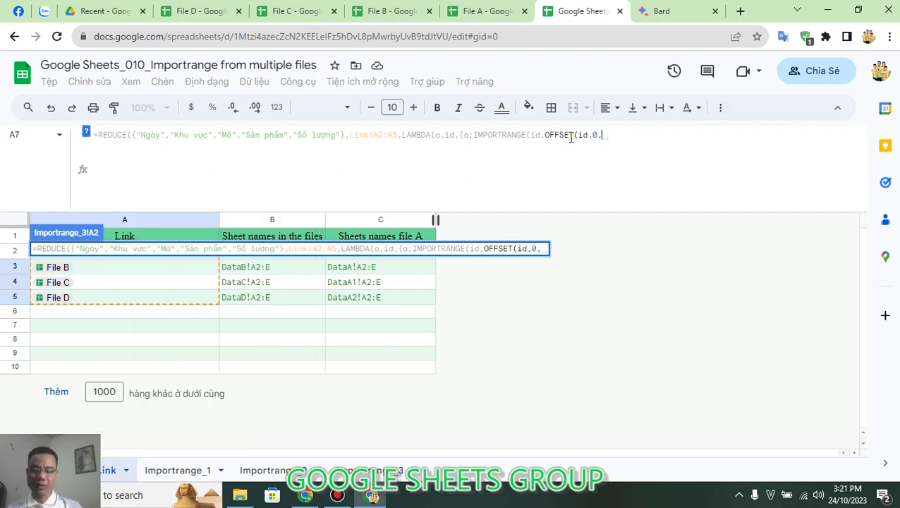
{"action": "type", "text": "1"}
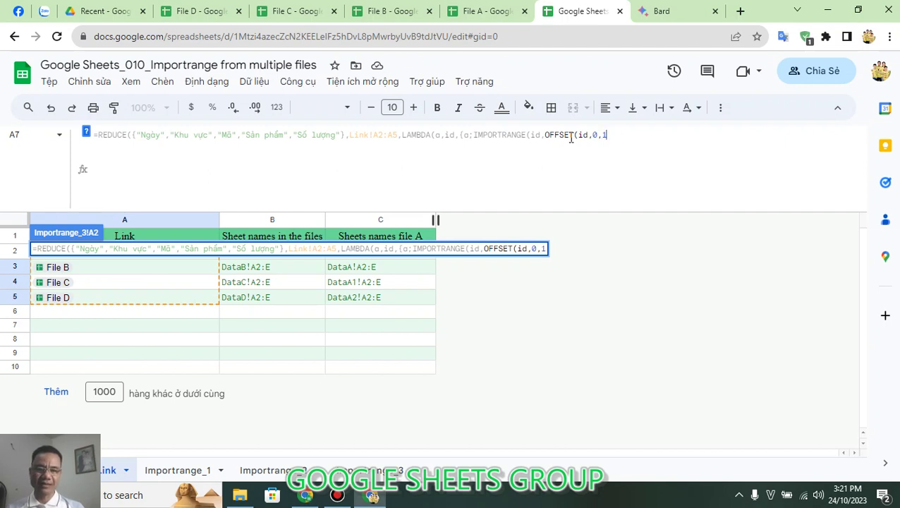
{"action": "type", "text": ")"}
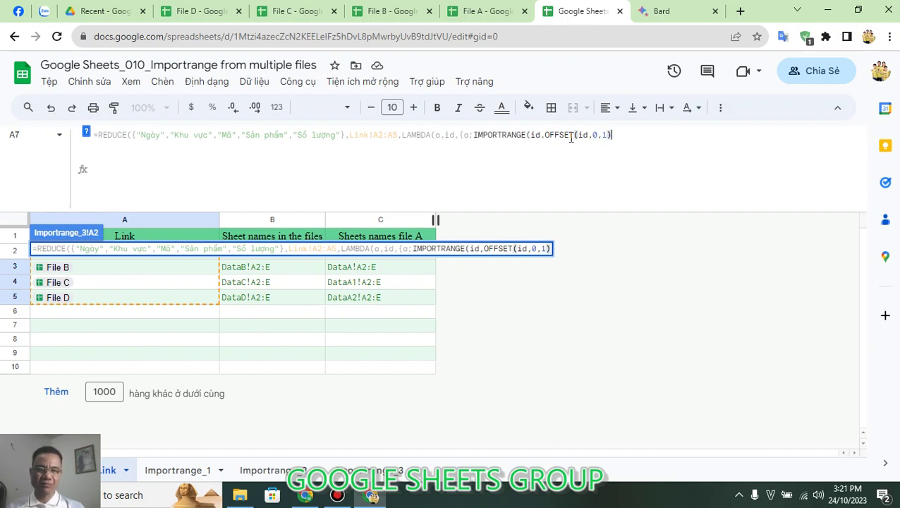
{"action": "type", "text": ")"}
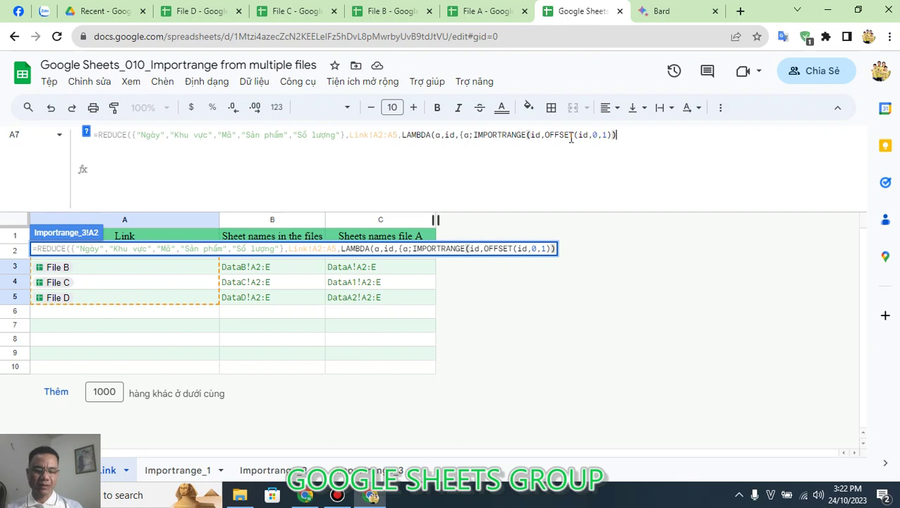
{"action": "type", "text": ")"}
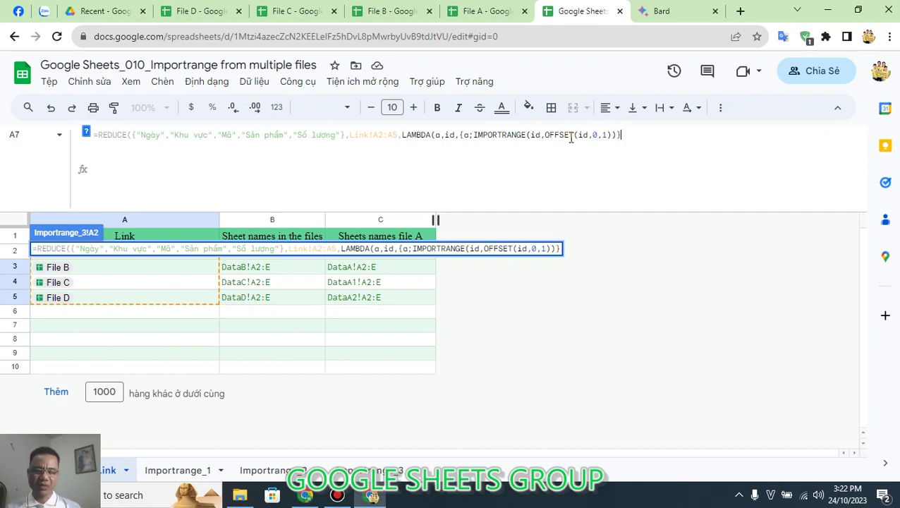
{"action": "type", "text": "))"}
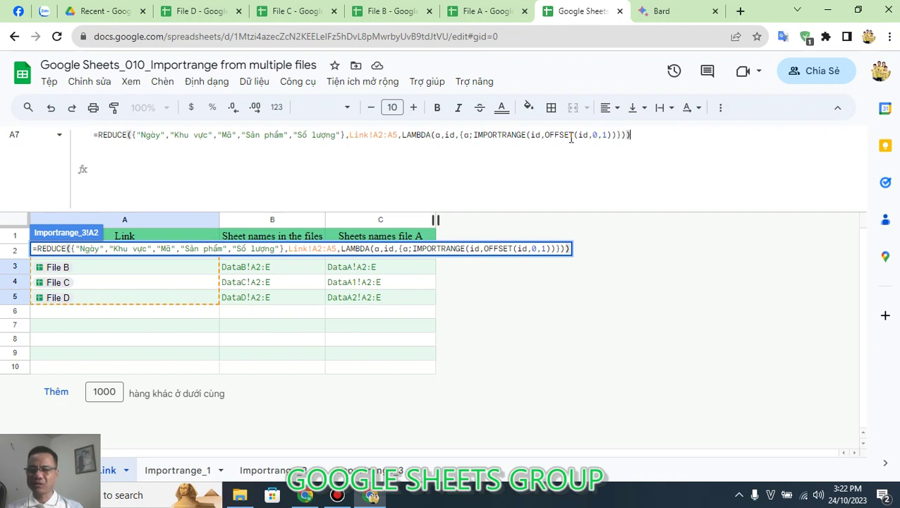
{"action": "key", "text": "Return"}
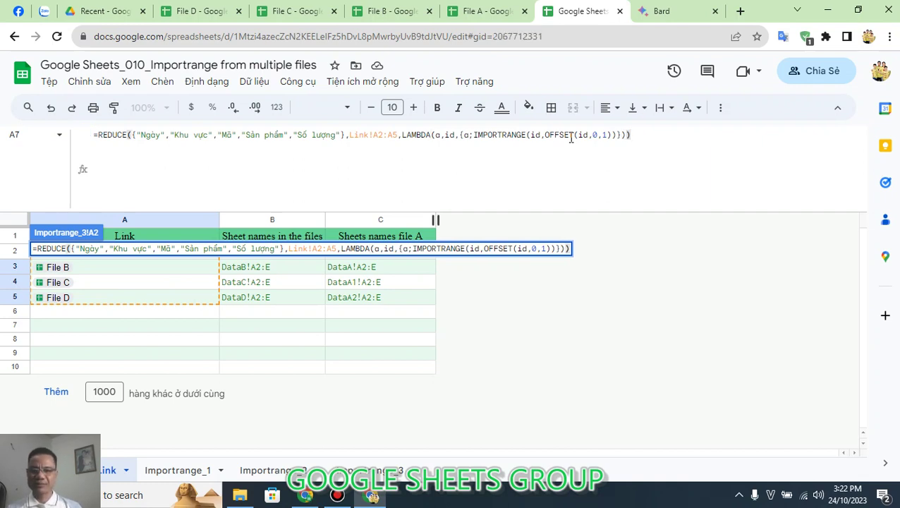
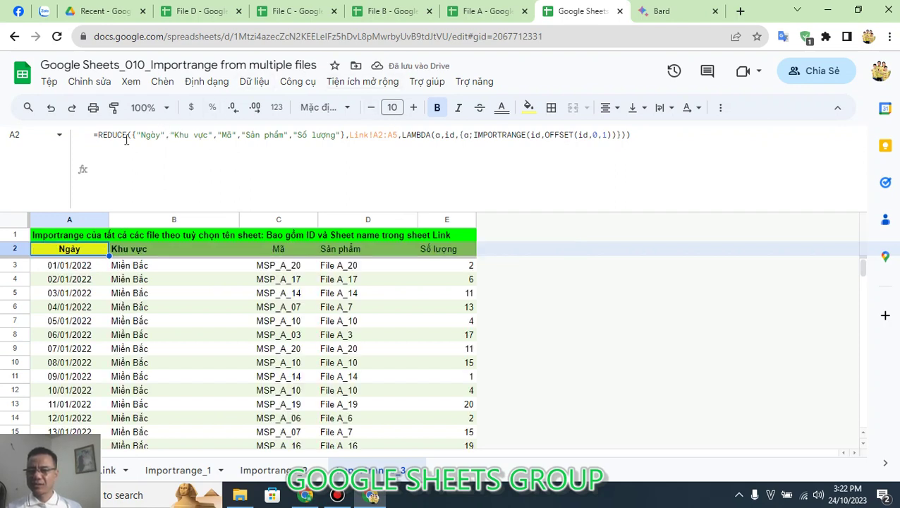
Step: Wrap the A2 REDUCE formula in QUERY( … ,"Select * WHere Col1 is not null ")
{"action": "left_click", "coordinate": [99, 135]}
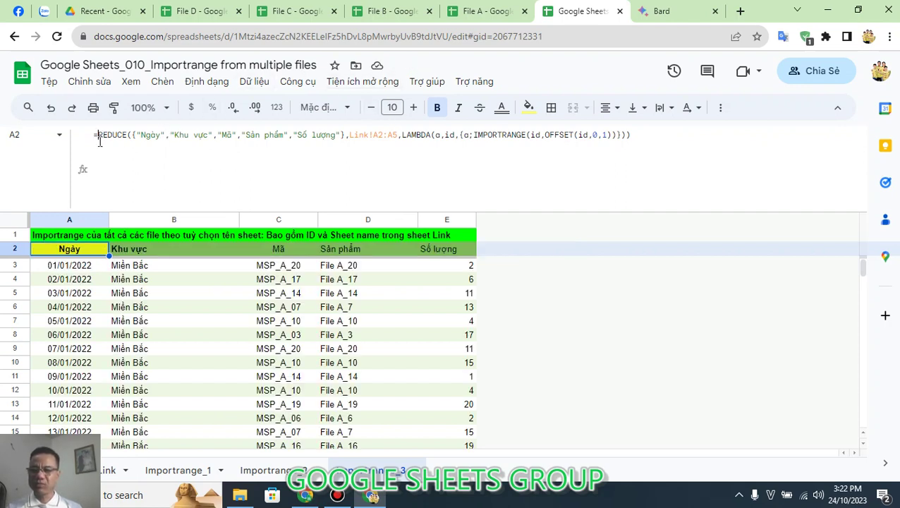
{"action": "type", "text": "QUE"}
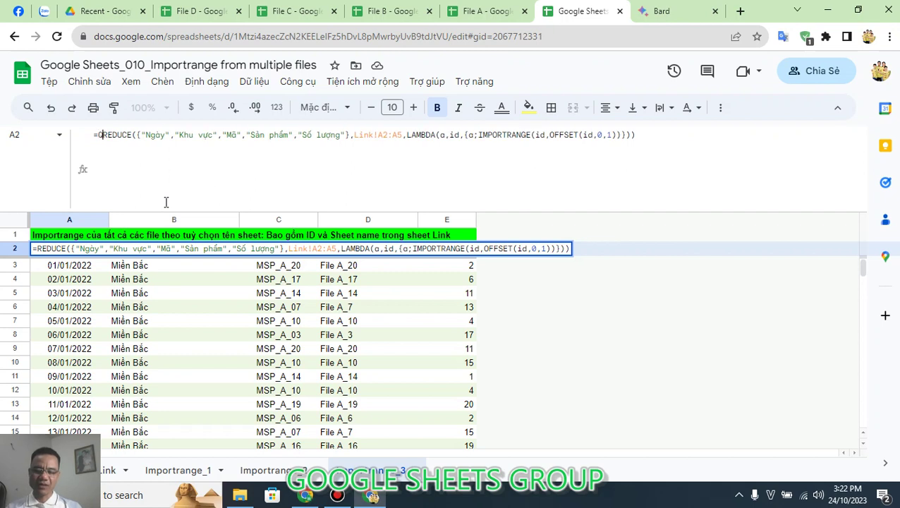
{"action": "type", "text": "Y"}
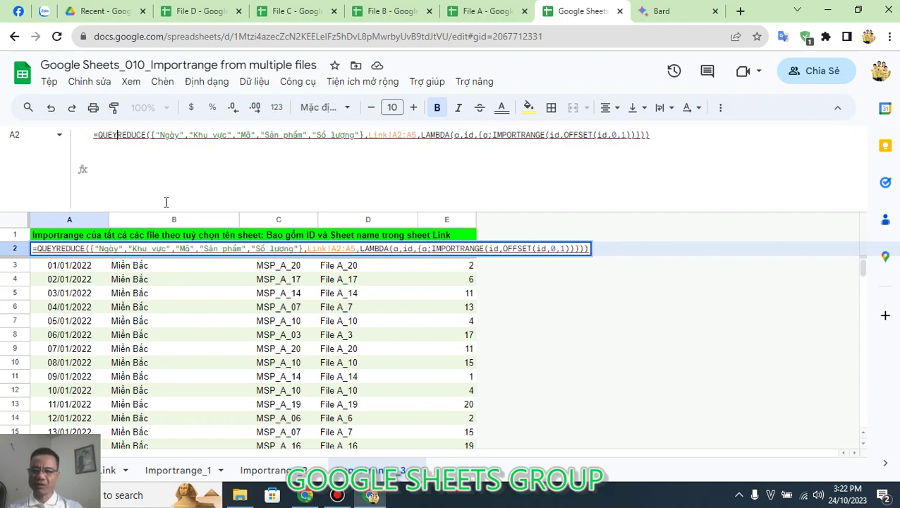
{"action": "key", "text": "BackSpace"}
{"action": "type", "text": "RY("}
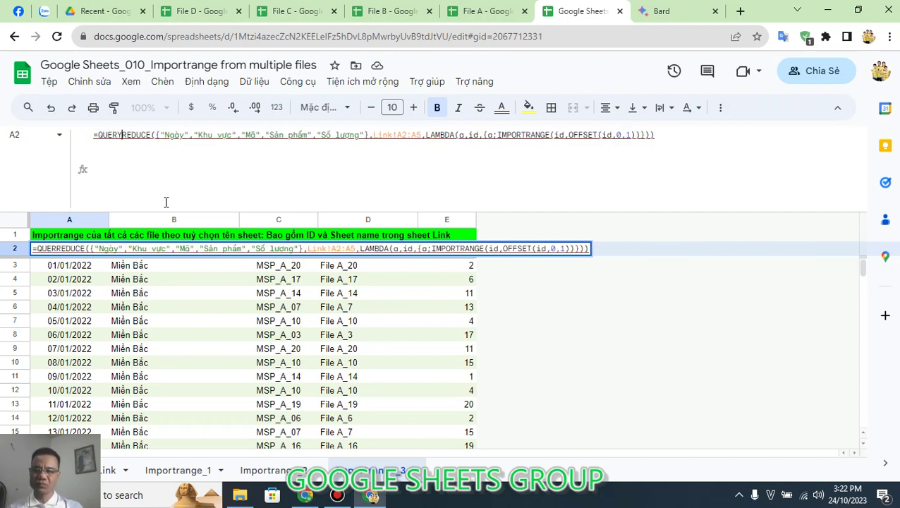
{"action": "left_click", "coordinate": [683, 137]}
{"action": "type", "text": ",\"Select "}
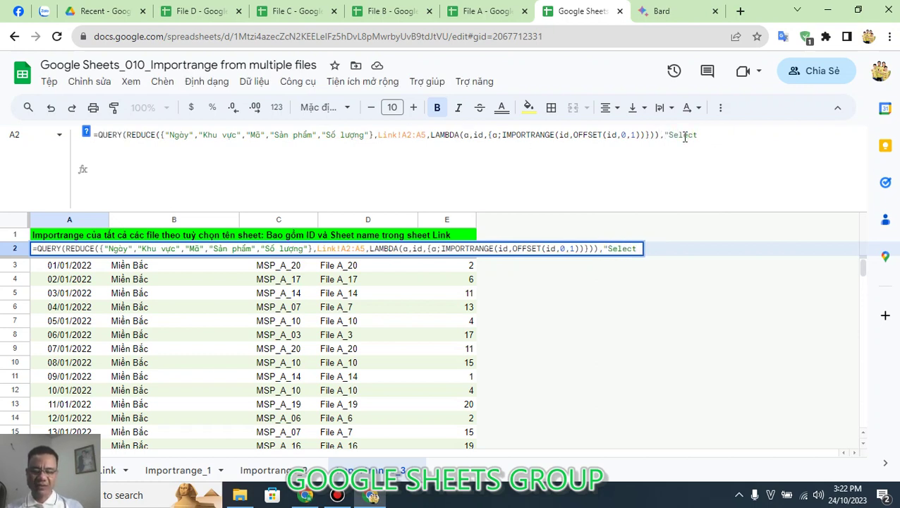
{"action": "type", "text": "* WHere"}
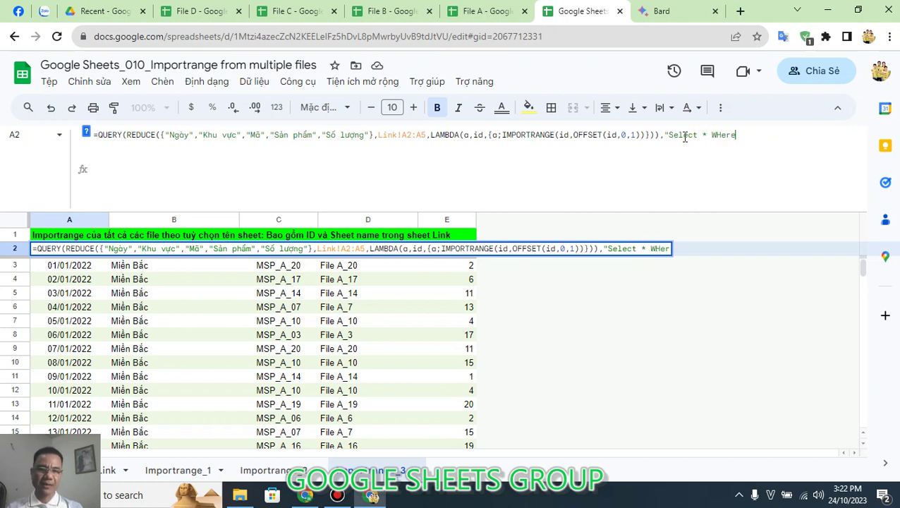
{"action": "type", "text": " Col1 i"}
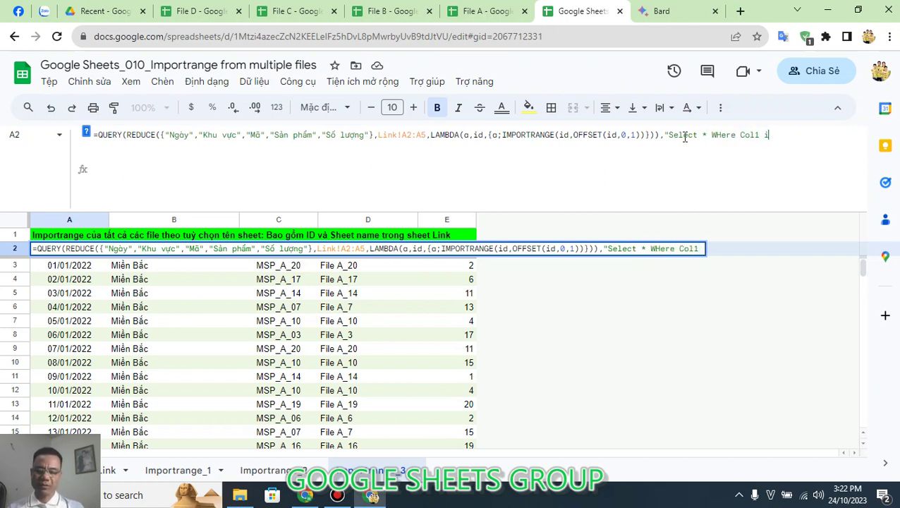
{"action": "type", "text": "s not null"}
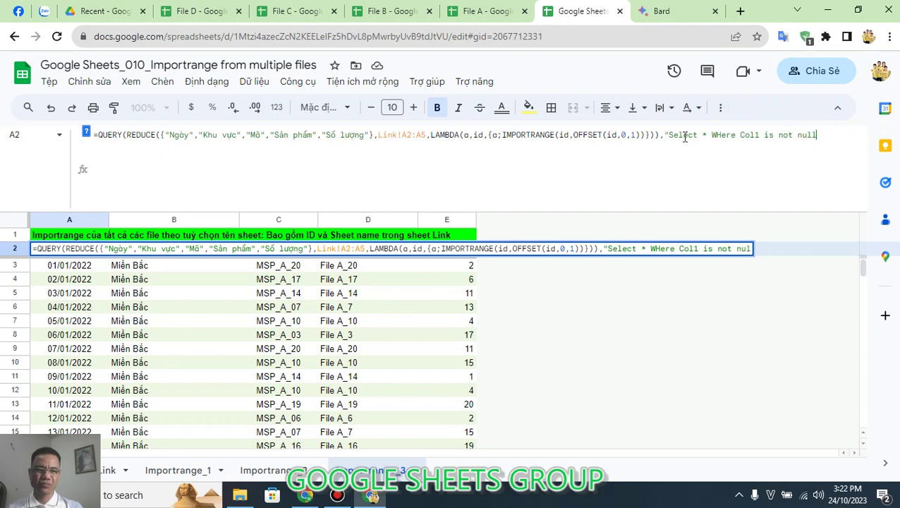
{"action": "type", "text": " \")"}
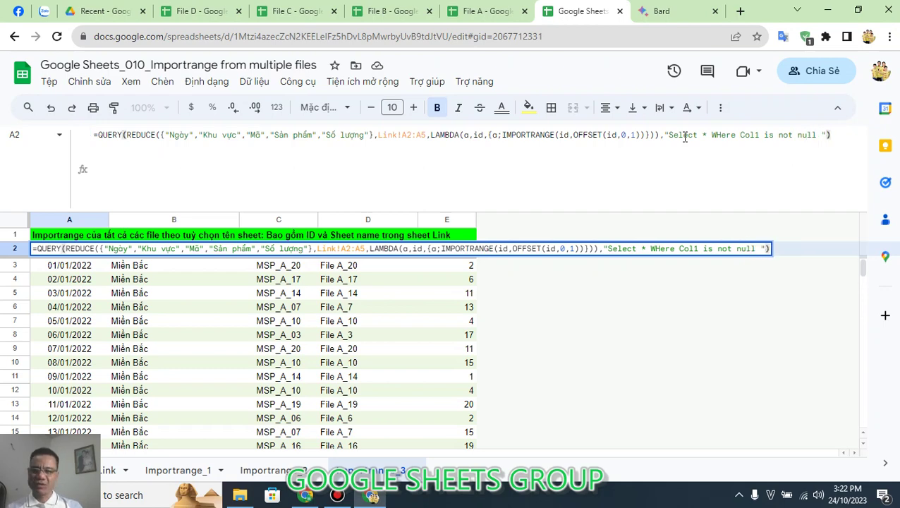
{"action": "key", "text": "Return"}
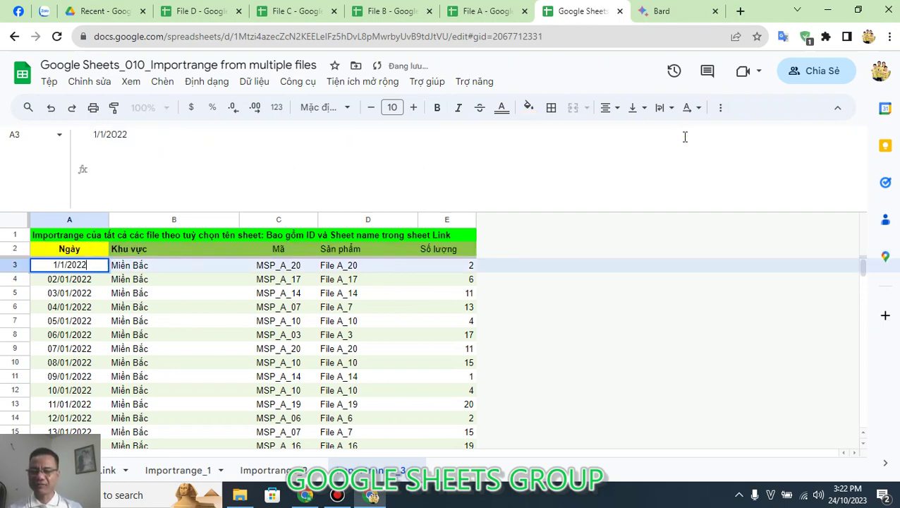
Step: Check the last imported row and review the fixed Link!A2:A5 reference in the formula
{"action": "key", "text": "Escape"}
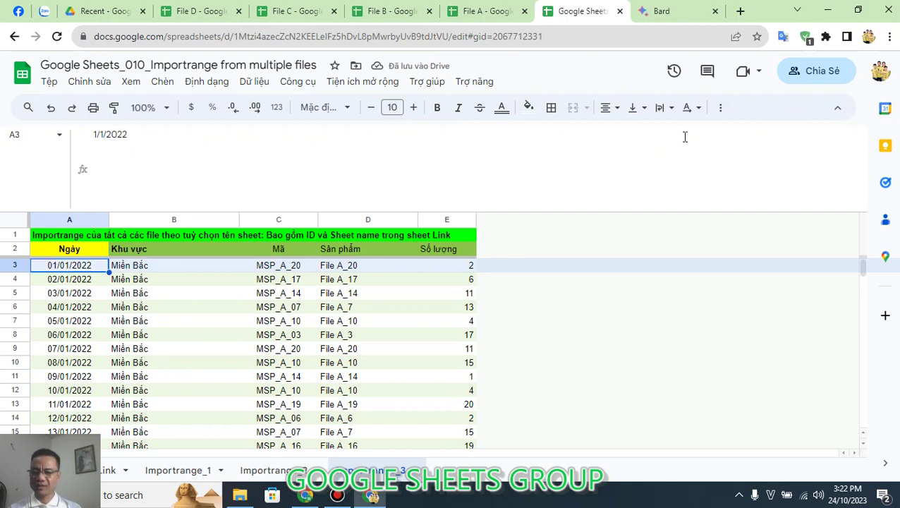
{"action": "key", "text": "ctrl+Down"}
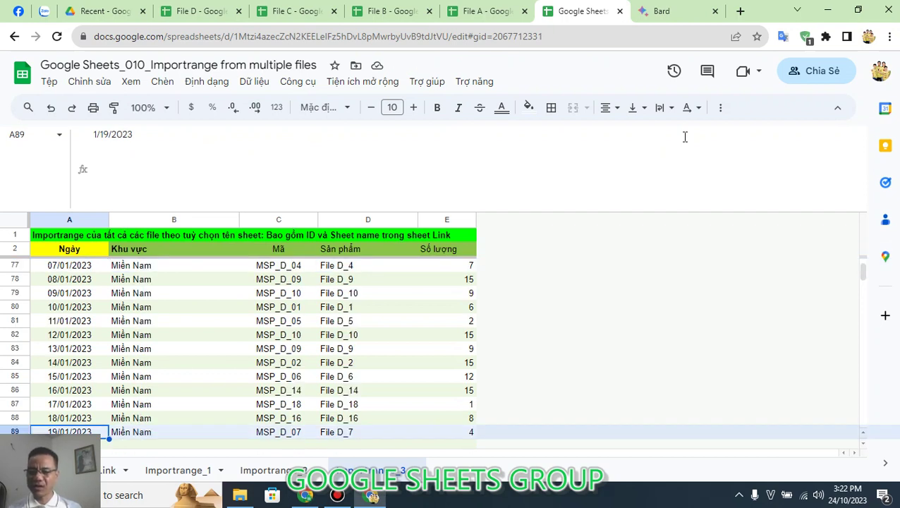
{"action": "key", "text": "ctrl+Up"}
{"action": "key", "text": "Down"}
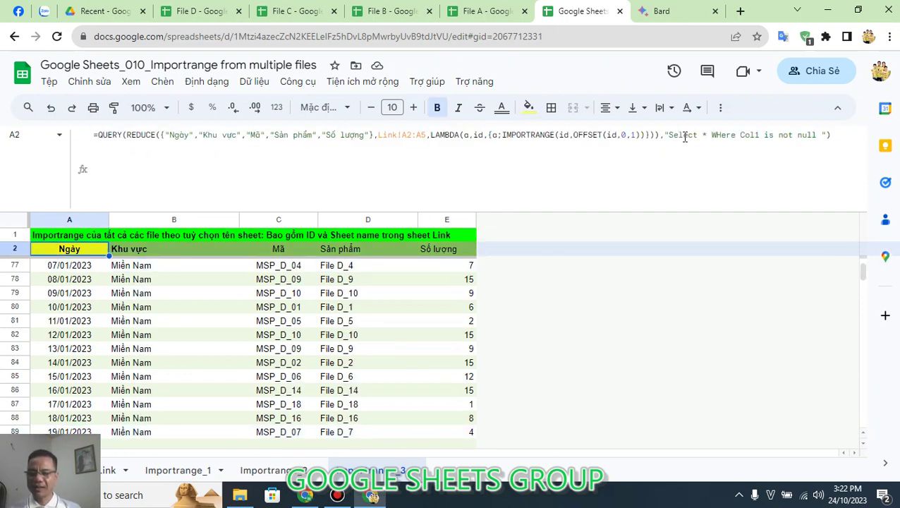
{"action": "double_click", "coordinate": [377, 135]}
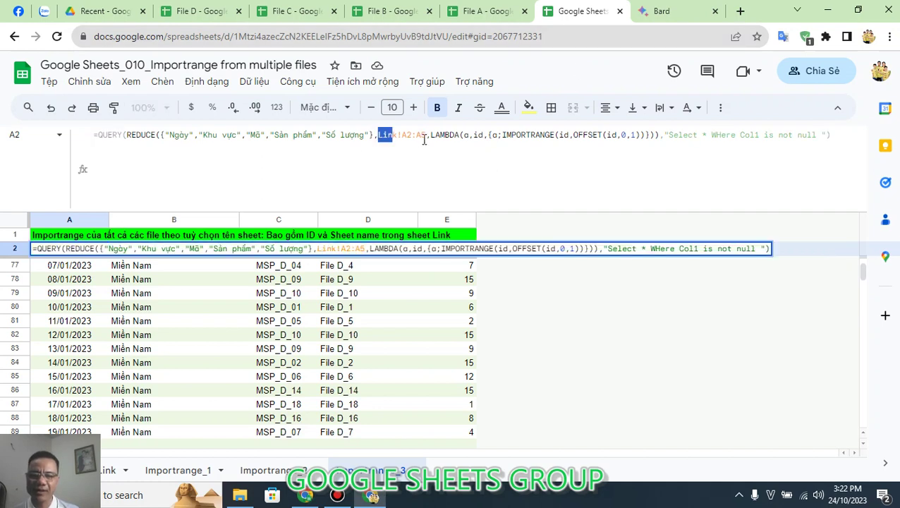
{"action": "left_click", "coordinate": [424, 139], "text": "shift"}
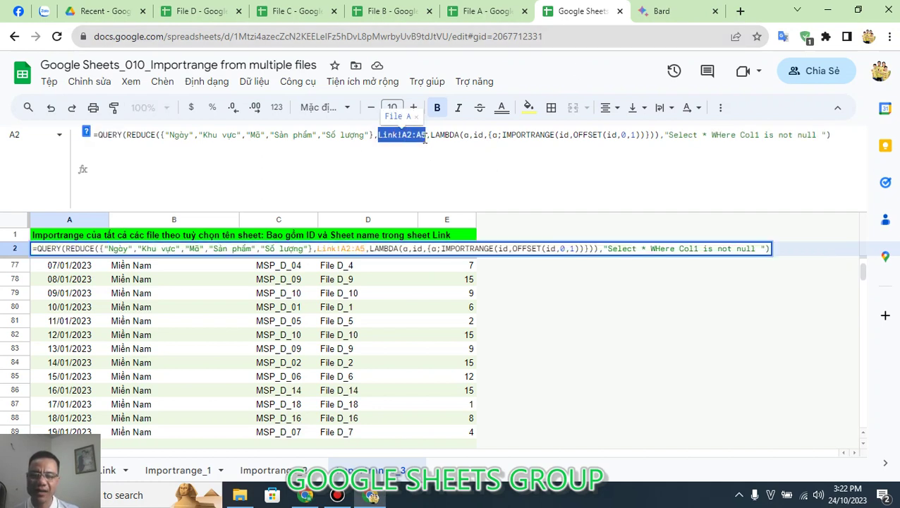
{"action": "key", "text": "Escape"}
{"action": "key", "text": "F2"}
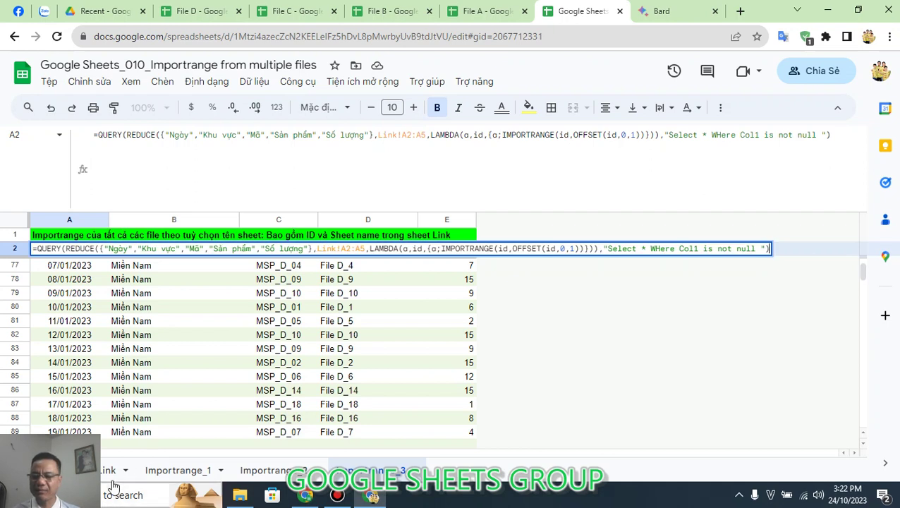
{"action": "left_click", "coordinate": [112, 472]}
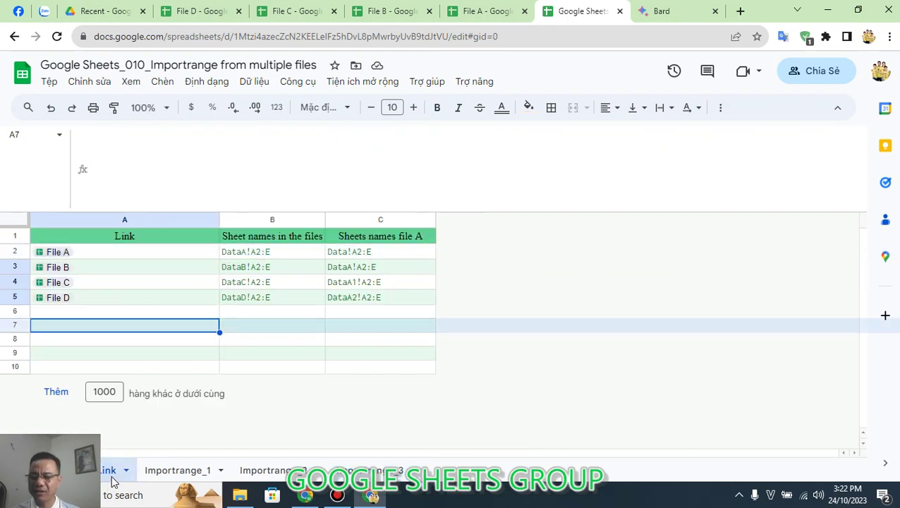
Step: Add a Link row 6 with the File A link and range DataA2!A2:E
{"action": "left_click", "coordinate": [78, 253]}
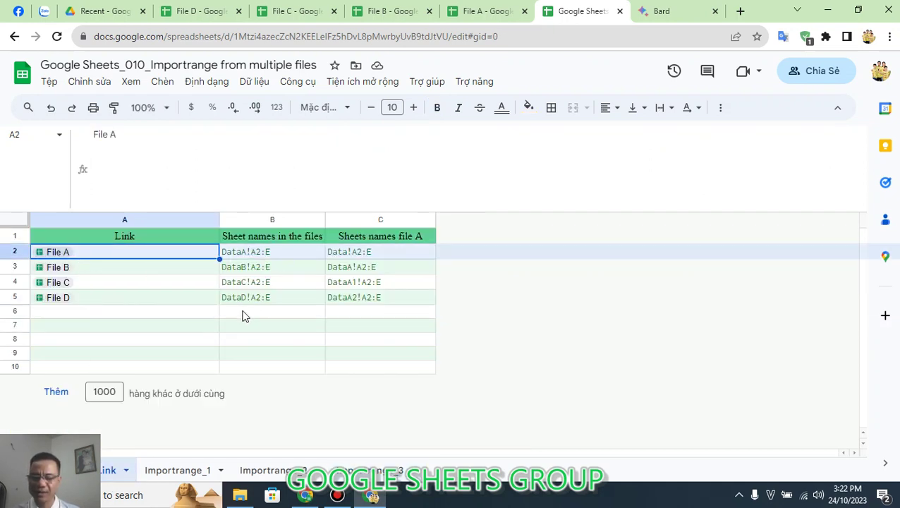
{"action": "key", "text": "ctrl+c"}
{"action": "left_click", "coordinate": [145, 317]}
{"action": "key", "text": "ctrl+v"}
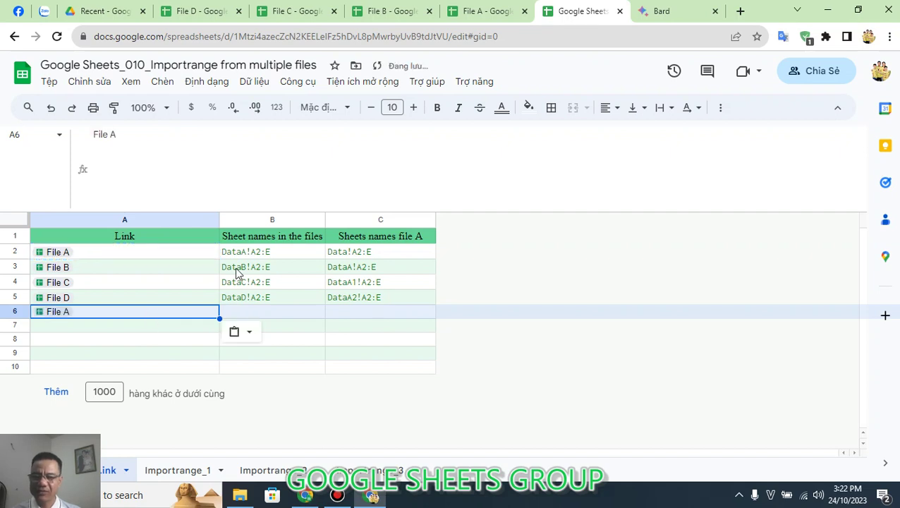
{"action": "left_click", "coordinate": [290, 251]}
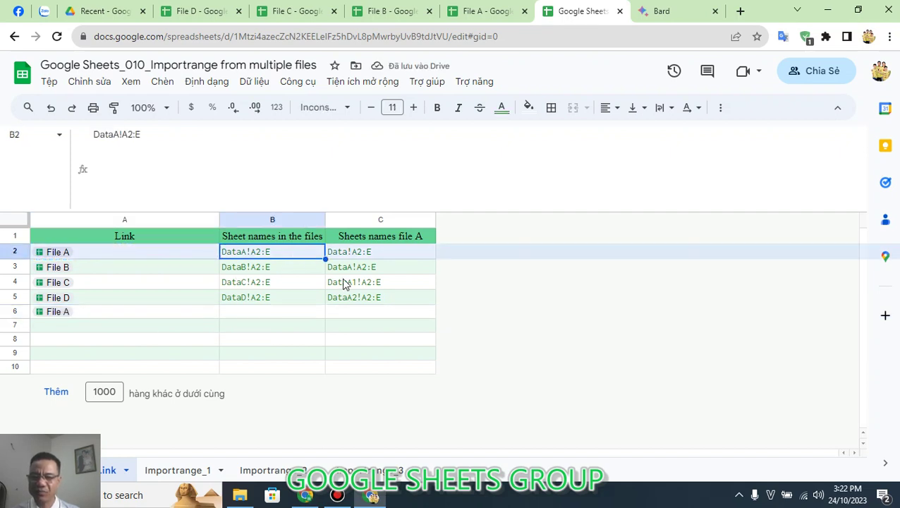
{"action": "left_click", "coordinate": [378, 302]}
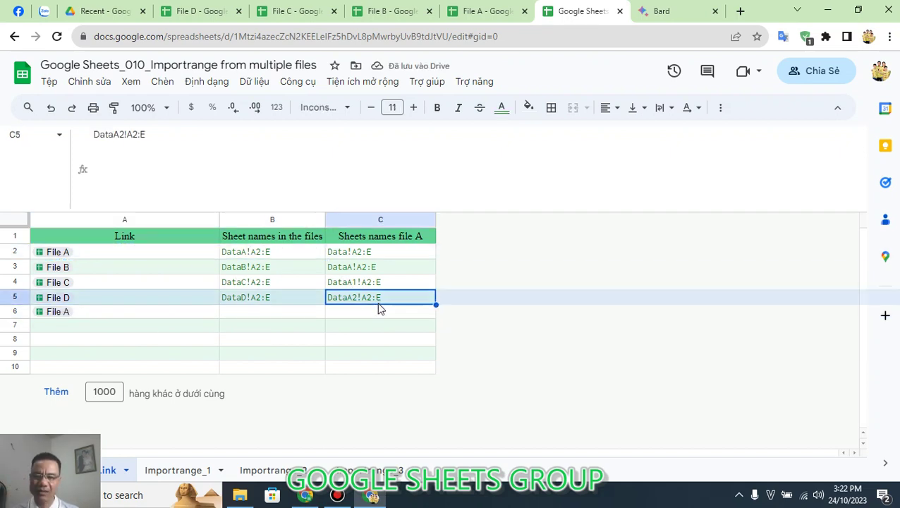
{"action": "key", "text": "ctrl+c"}
{"action": "left_click", "coordinate": [295, 315]}
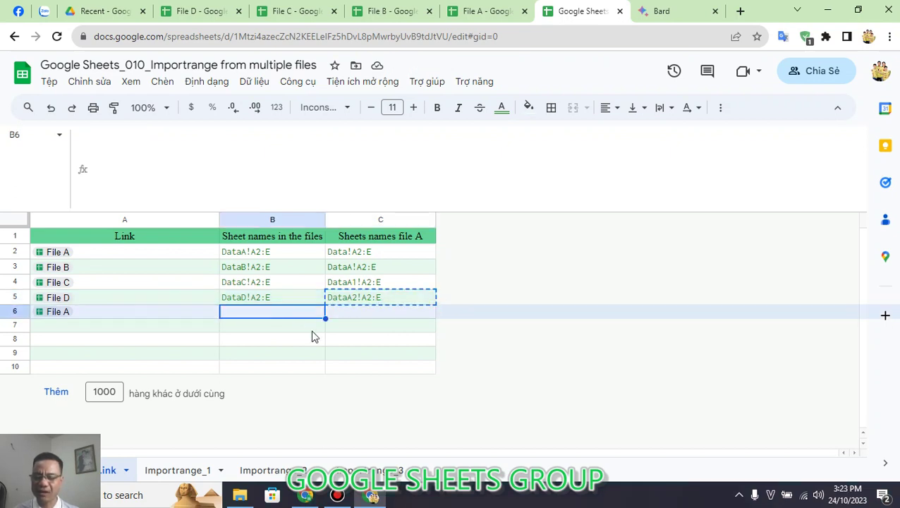
{"action": "key", "text": "ctrl+v"}
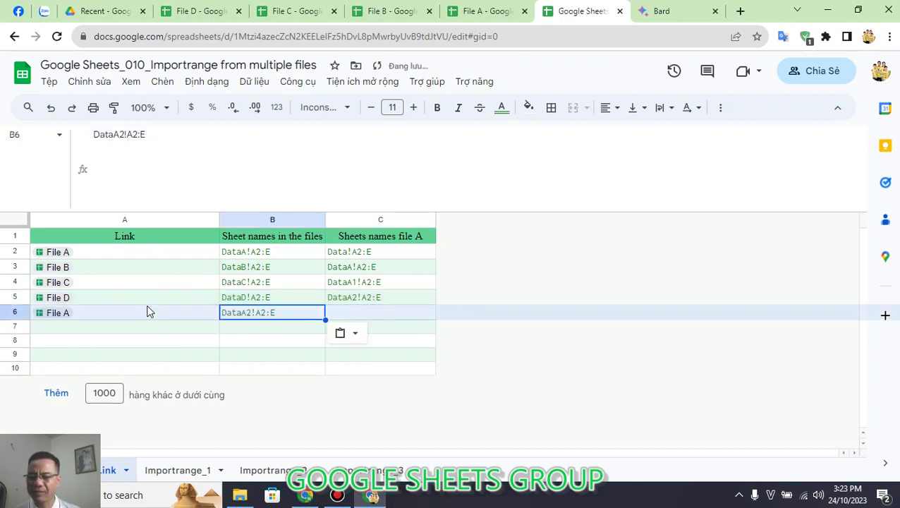
Step: Add a Link row 7 with the File D link and range Data!A2:E, then return to the combined sheet
{"action": "left_click", "coordinate": [148, 311]}
{"action": "key", "text": "ctrl+c"}
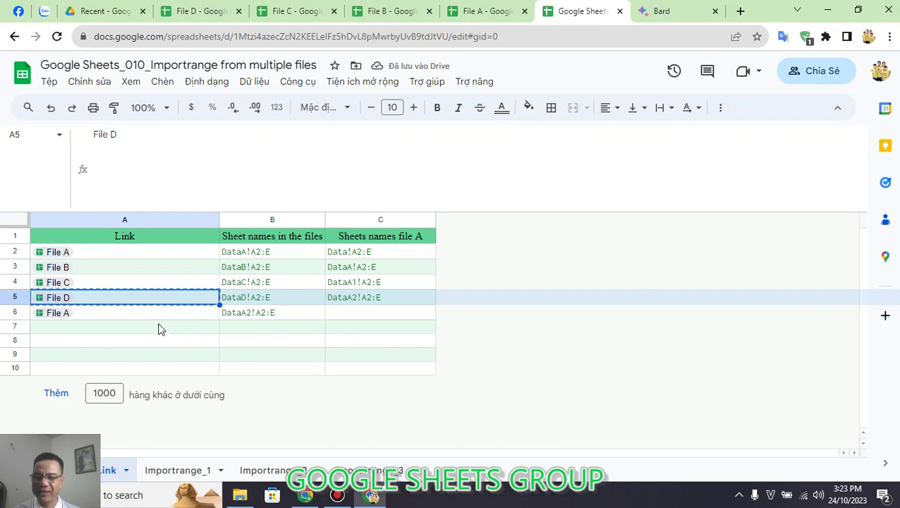
{"action": "left_click", "coordinate": [165, 332]}
{"action": "key", "text": "ctrl+v"}
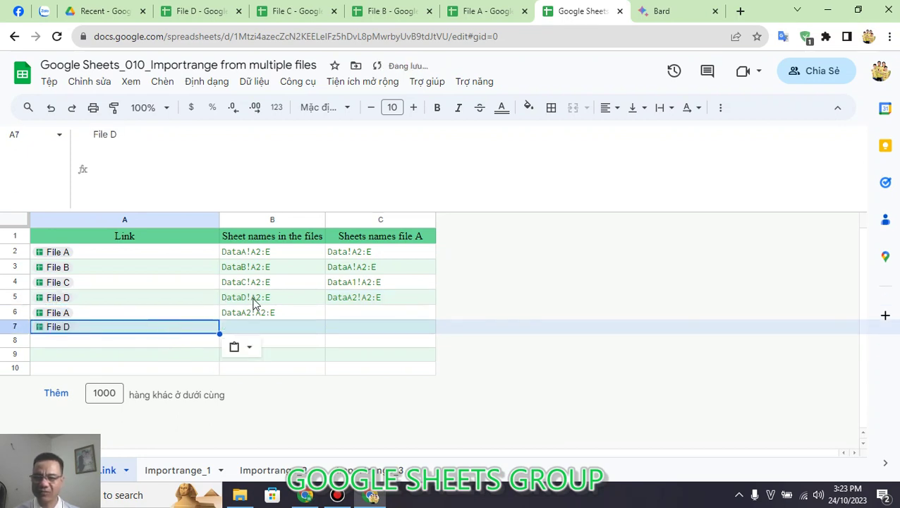
{"action": "left_click", "coordinate": [353, 255]}
{"action": "key", "text": "ctrl+c"}
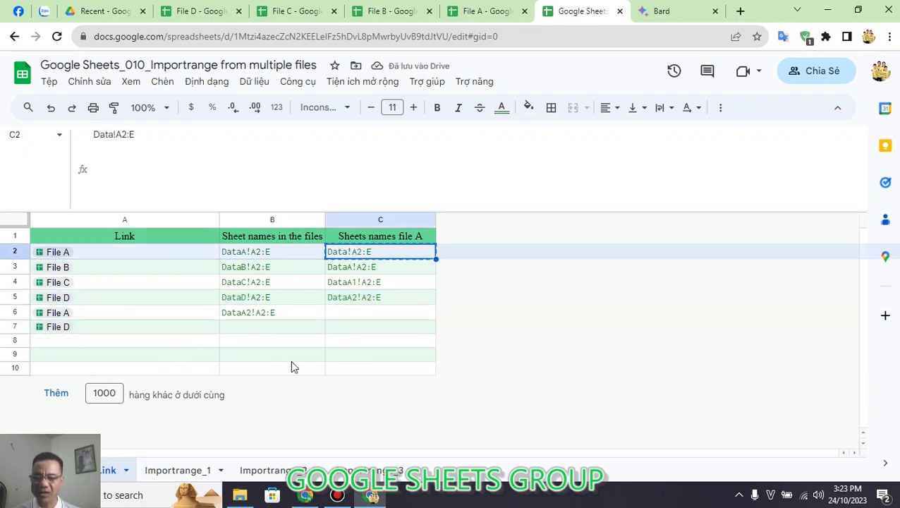
{"action": "left_click", "coordinate": [280, 326]}
{"action": "key", "text": "ctrl+v"}
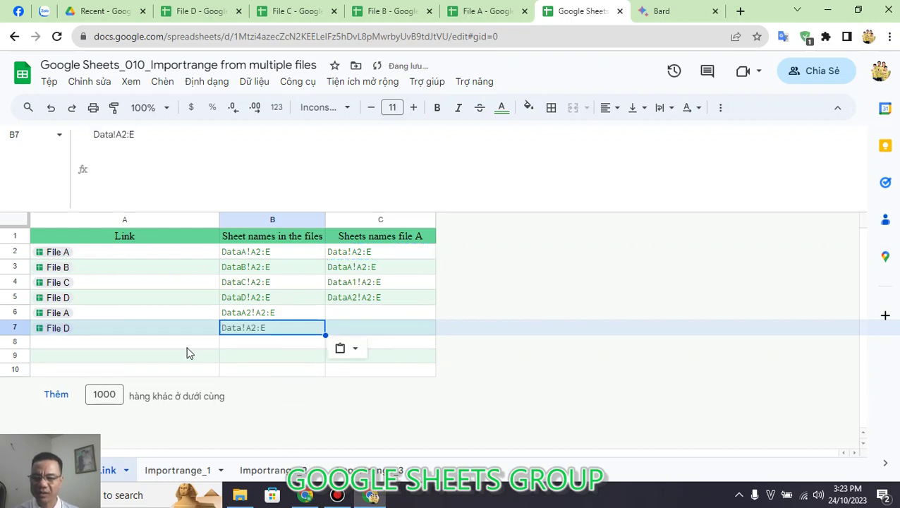
{"action": "left_click", "coordinate": [379, 476]}
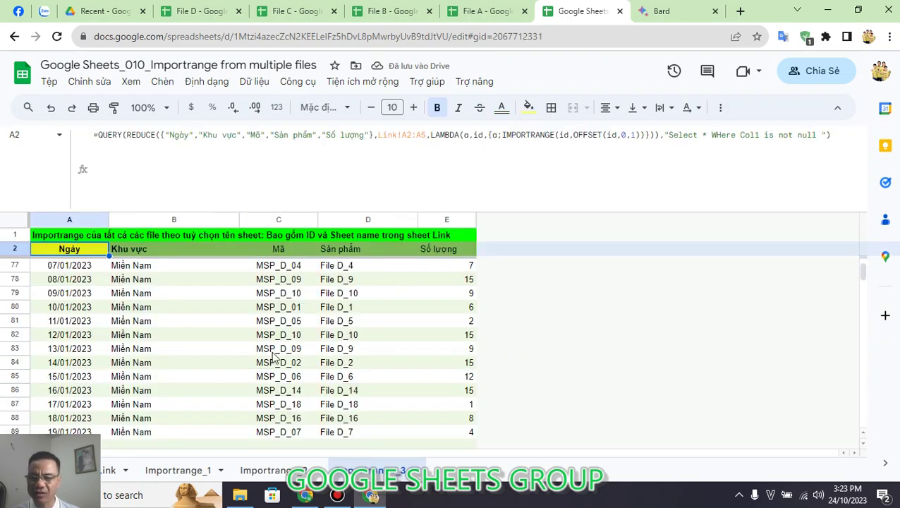
{"action": "scroll", "coordinate": [196, 332], "scroll_direction": "down", "scroll_amount": 15}
{"action": "scroll", "coordinate": [194, 337], "scroll_direction": "up", "scroll_amount": 4}
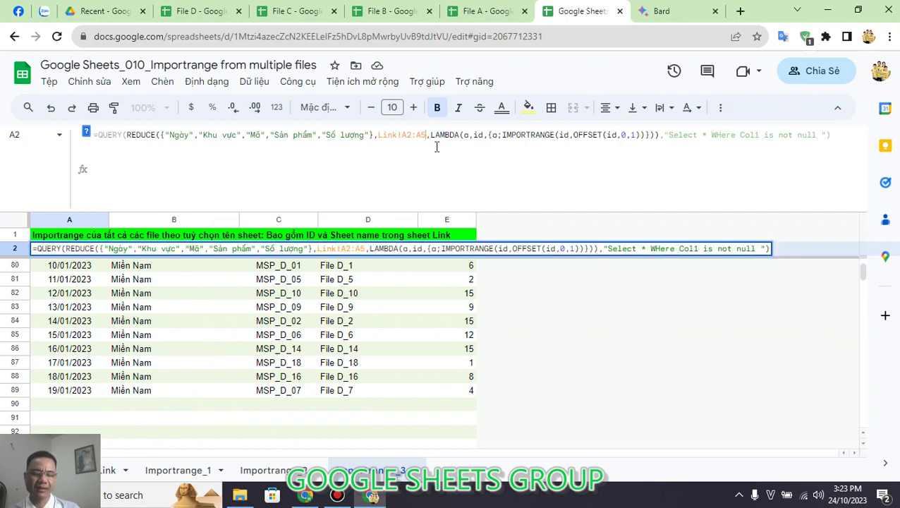
Step: Change the formula's Link!A2:A5 to Link!A2:A7 and confirm results now reach row 127
{"action": "key", "text": "BackSpace"}
{"action": "type", "text": "7"}
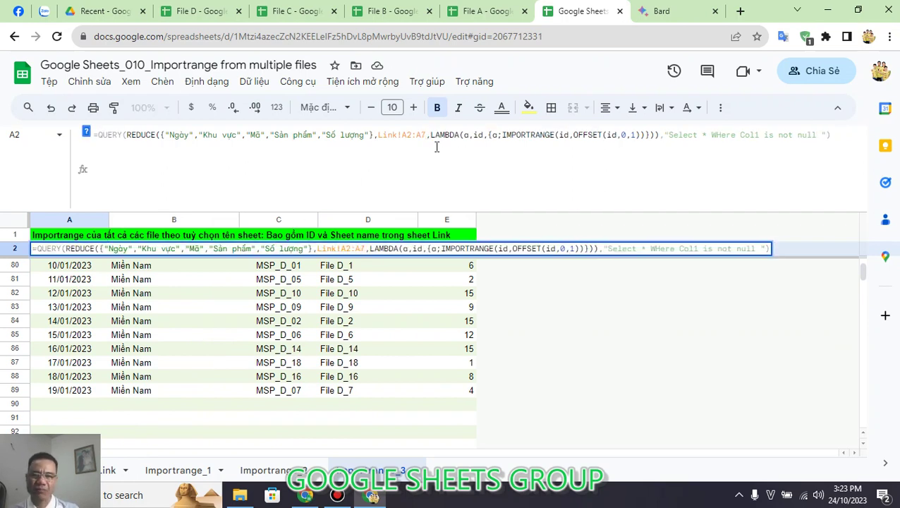
{"action": "key", "text": "Return"}
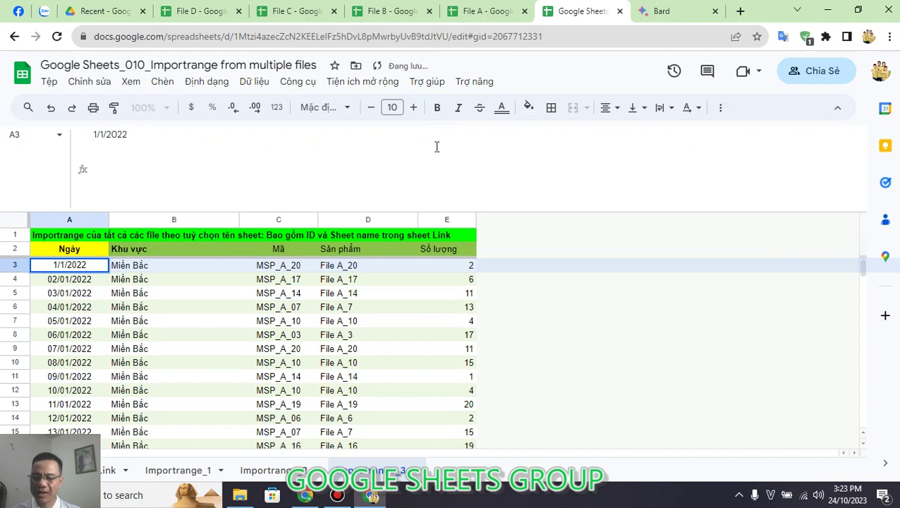
{"action": "key", "text": "Return"}
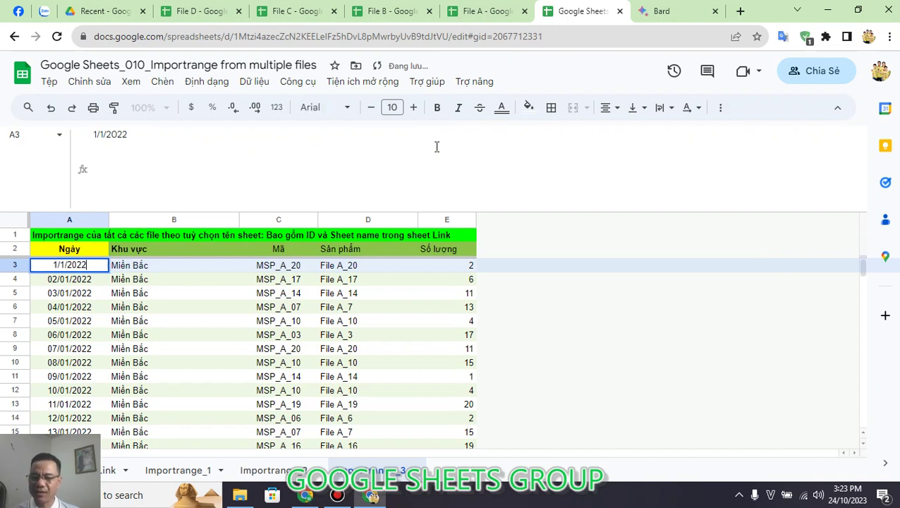
{"action": "key", "text": "Escape"}
{"action": "key", "text": "ctrl+Down"}
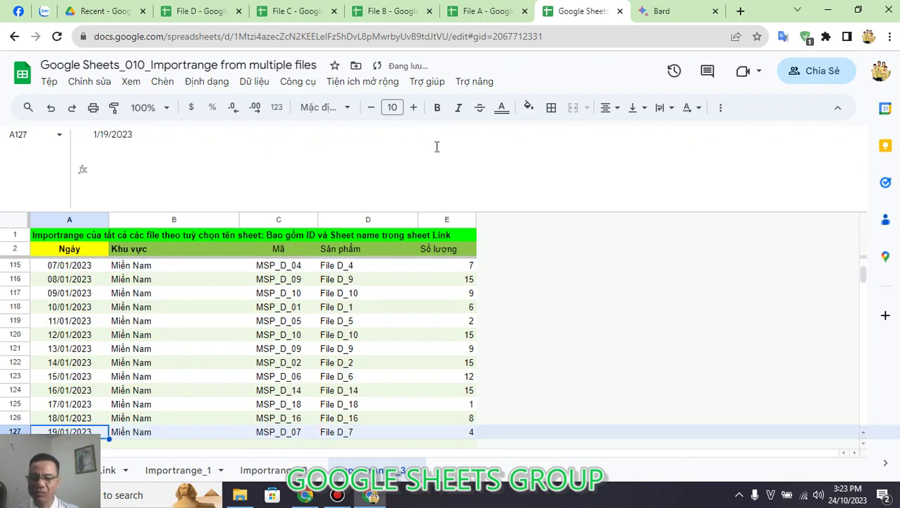
{"action": "key", "text": "ctrl+Up"}
{"action": "key", "text": "Down"}
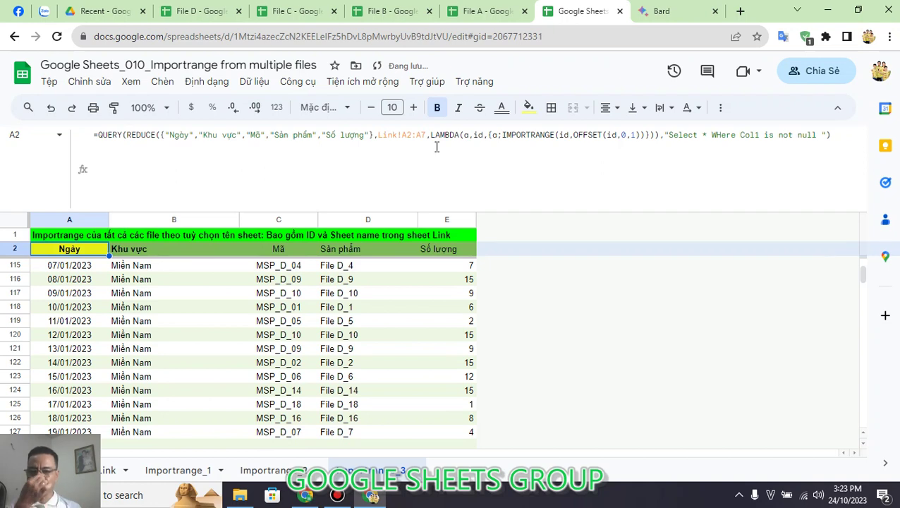
{"action": "left_click", "coordinate": [437, 147]}
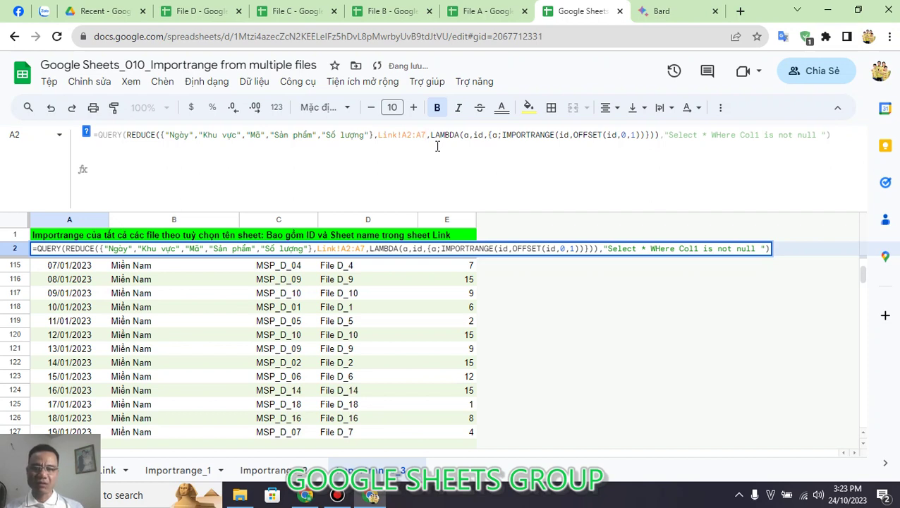
Step: Replace the fixed range end with :INDEX(Link!A2:A,COUNTA(Link!A2:A)) and check the last imported row
{"action": "key", "text": "BackSpace"}
{"action": "key", "text": "BackSpace"}
{"action": "key", "text": "BackSpace"}
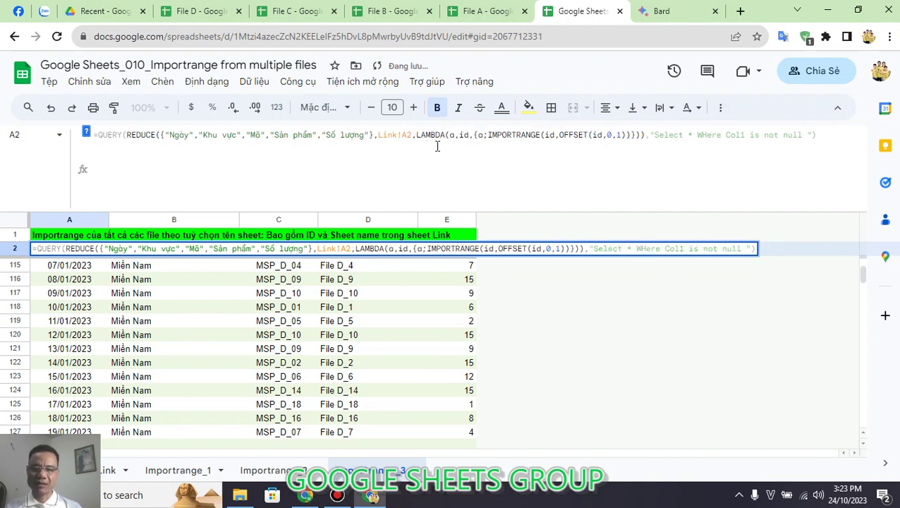
{"action": "type", "text": ":IND"}
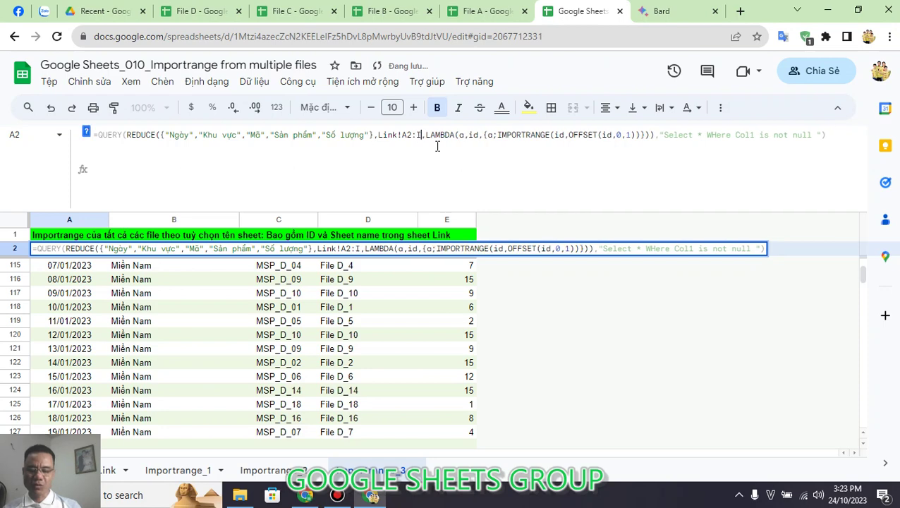
{"action": "type", "text": "E"}
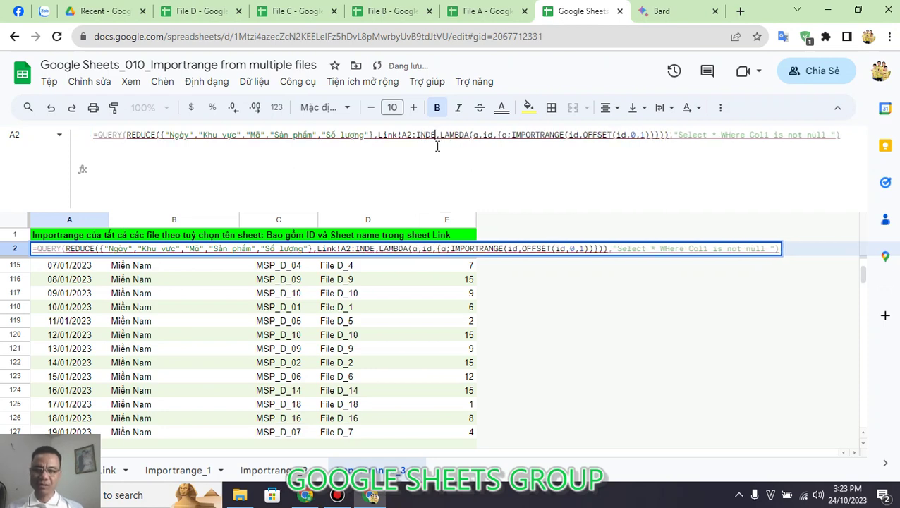
{"action": "type", "text": "X("}
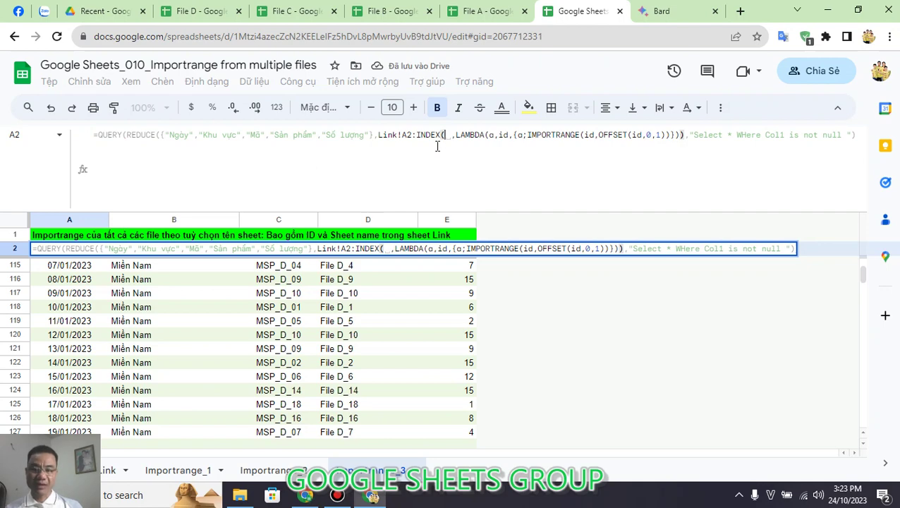
{"action": "type", "text": "Link"}
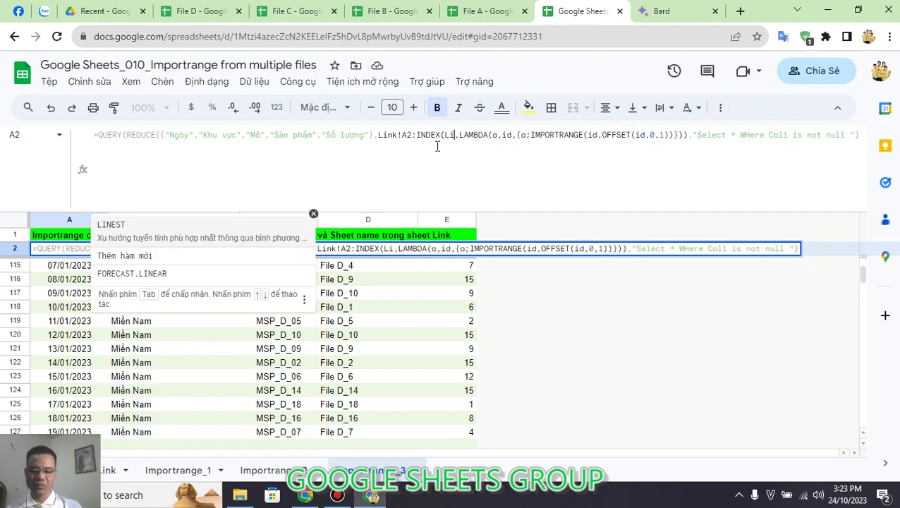
{"action": "type", "text": "!A2"}
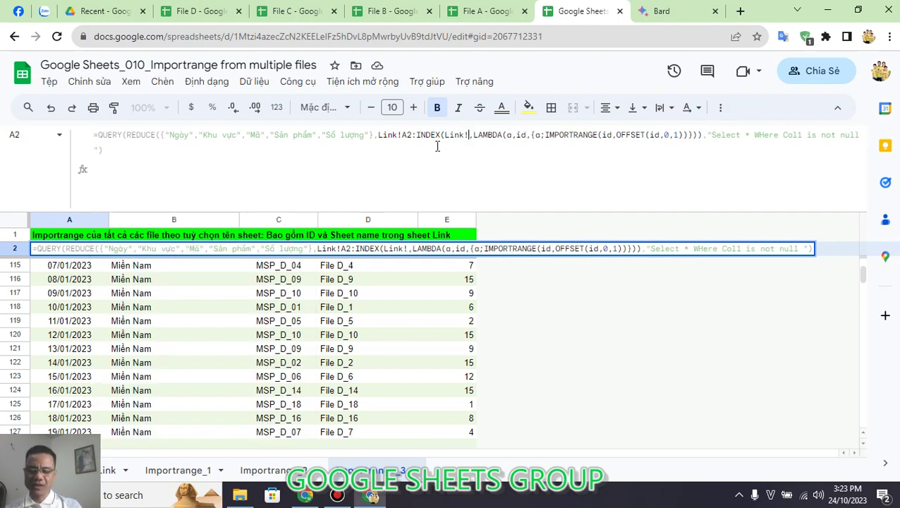
{"action": "type", "text": ":A"}
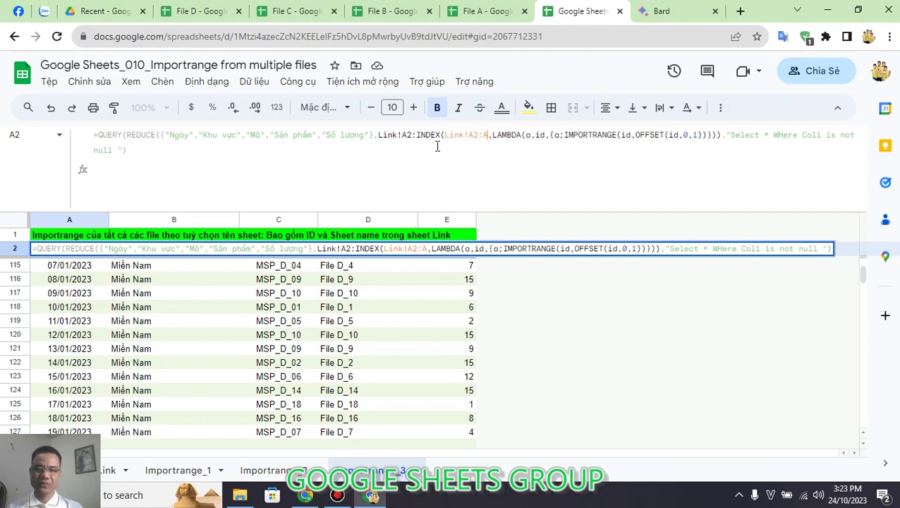
{"action": "type", "text": ",COUN"}
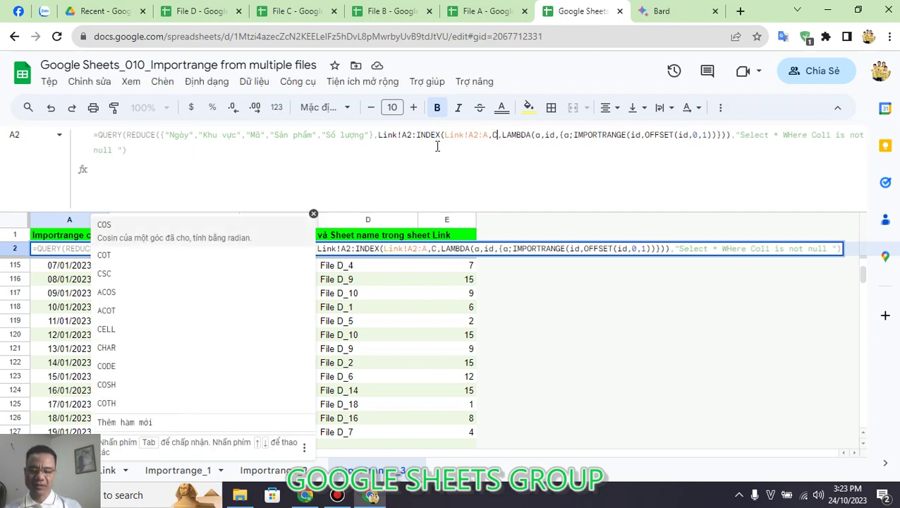
{"action": "type", "text": "TA("}
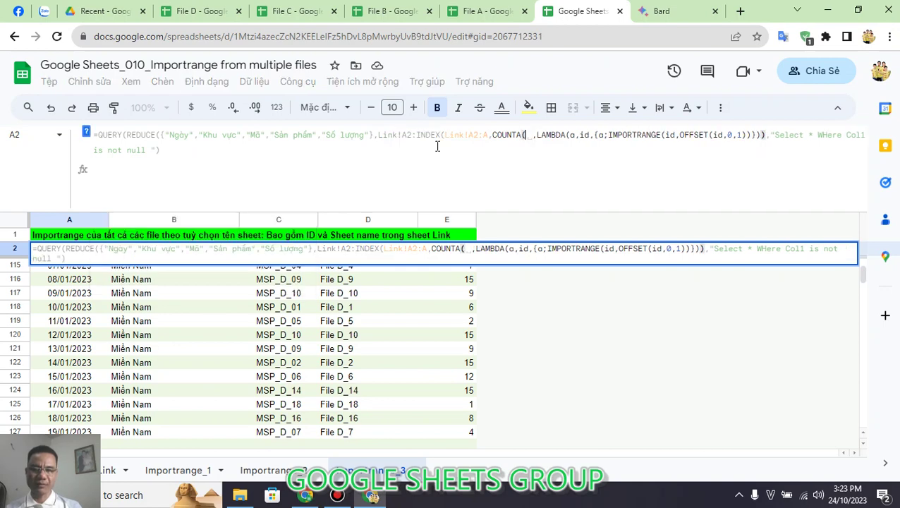
{"action": "type", "text": "Link!"}
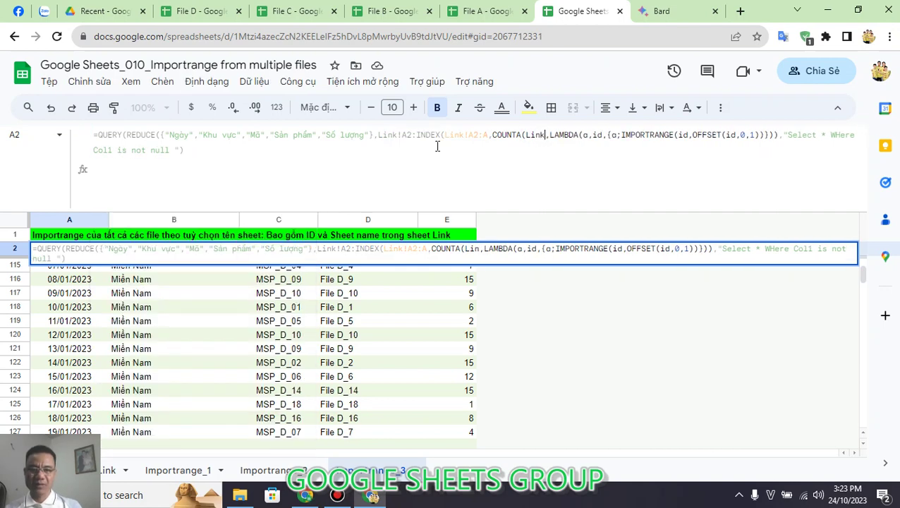
{"action": "type", "text": "A2:A"}
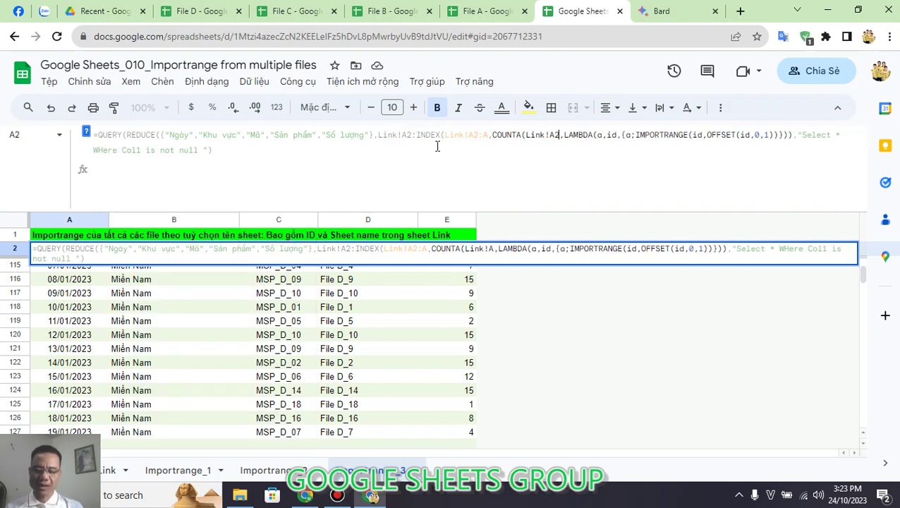
{"action": "type", "text": "))"}
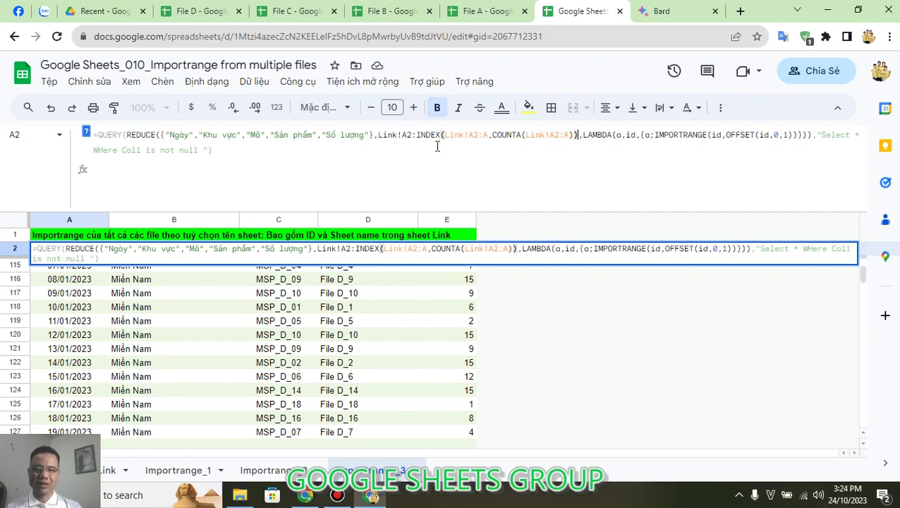
{"action": "key", "text": "Return"}
{"action": "left_click", "coordinate": [437, 146]}
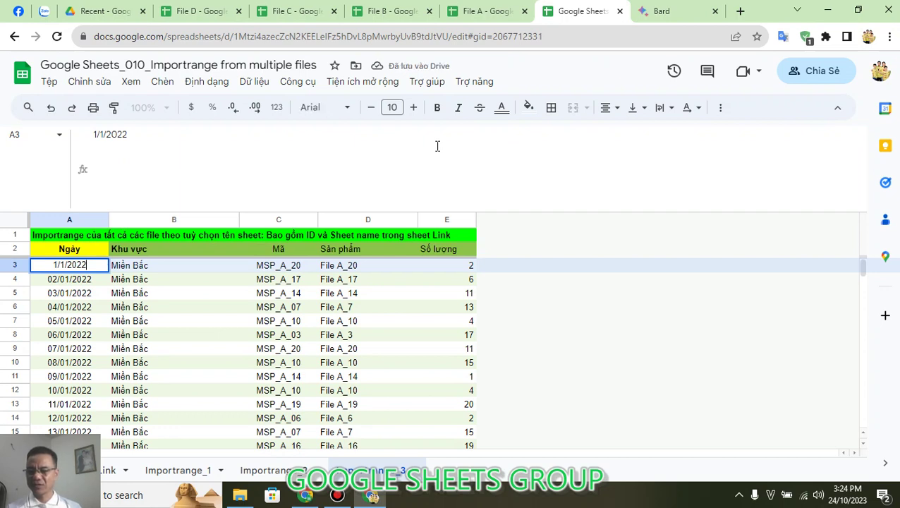
{"action": "key", "text": "Escape"}
{"action": "key", "text": "ctrl+Down"}
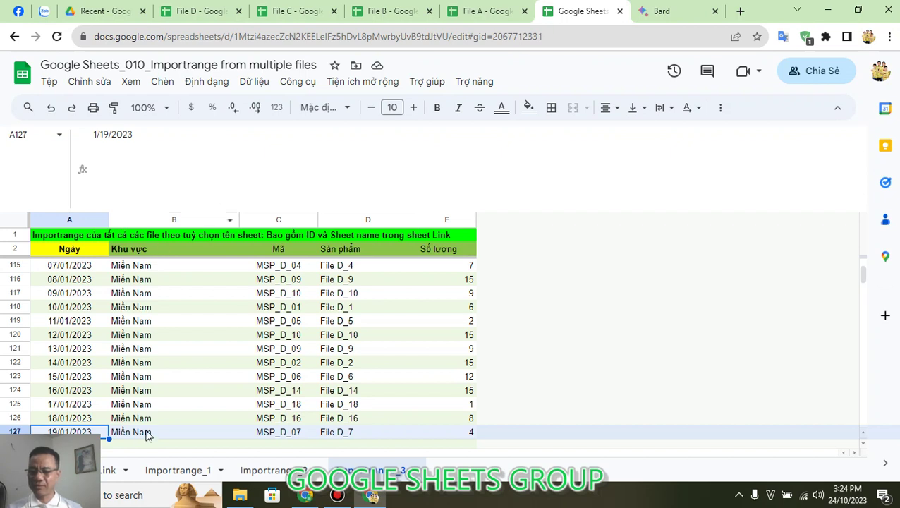
{"action": "left_click", "coordinate": [107, 470]}
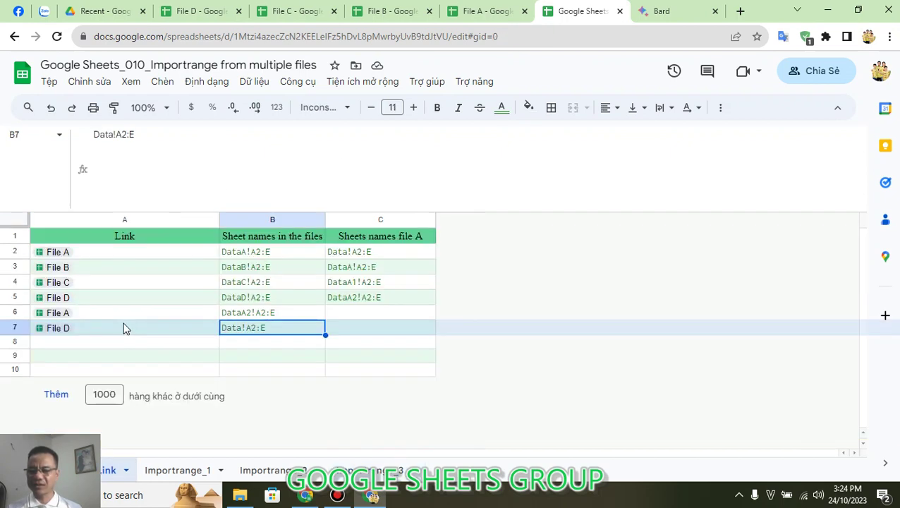
Step: Add a Link row 8 with the File B link and range Data!A2:E, then return to Importrange_3
{"action": "left_click", "coordinate": [118, 271]}
{"action": "key", "text": "ctrl+c"}
{"action": "key", "text": "Down"}
{"action": "key", "text": "Down"}
{"action": "key", "text": "Down"}
{"action": "key", "text": "Down"}
{"action": "key", "text": "Down"}
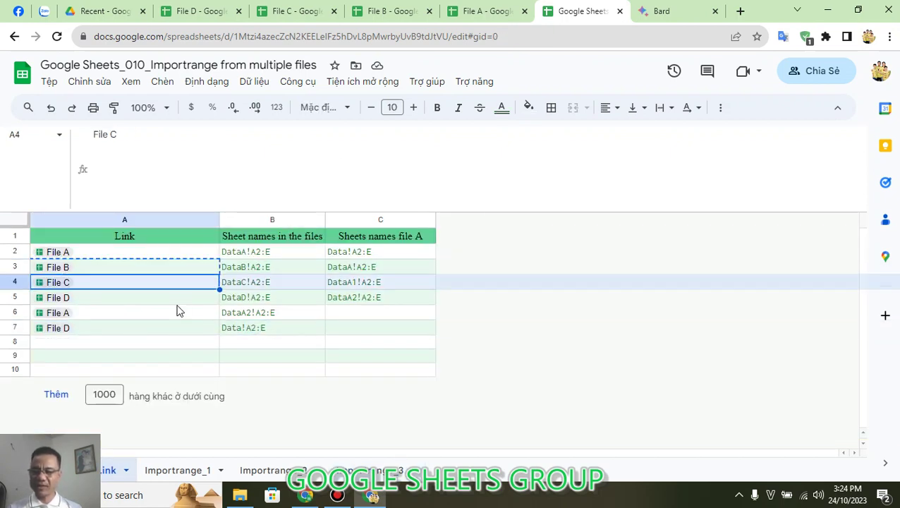
{"action": "key", "text": "ctrl+v"}
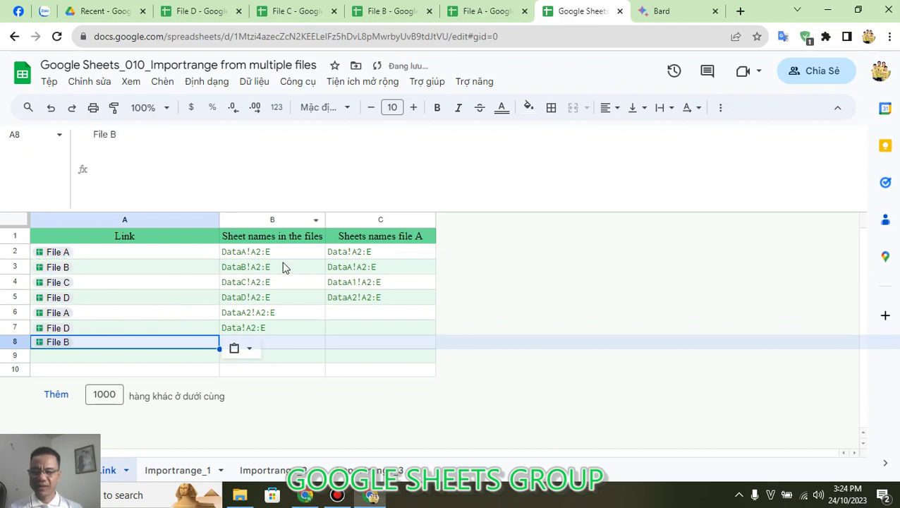
{"action": "left_click", "coordinate": [278, 327]}
{"action": "key", "text": "ctrl+c"}
{"action": "key", "text": "Down"}
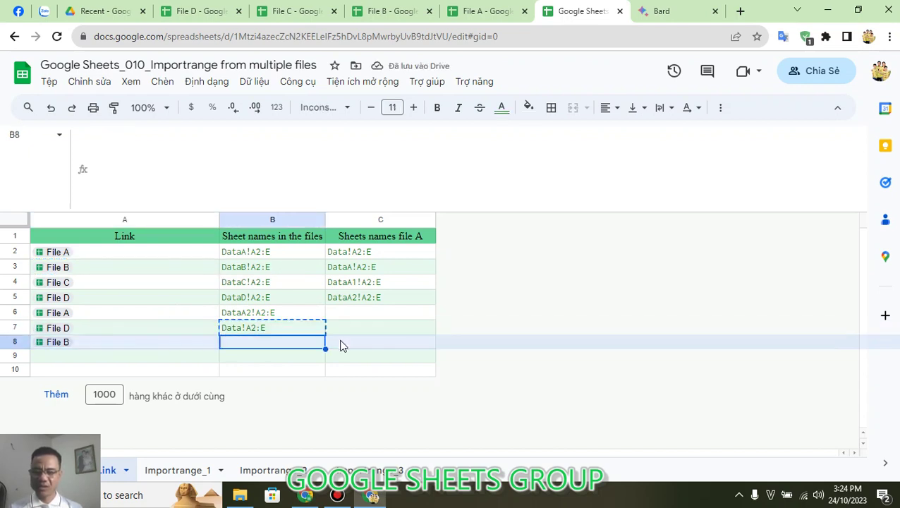
{"action": "key", "text": "ctrl+v"}
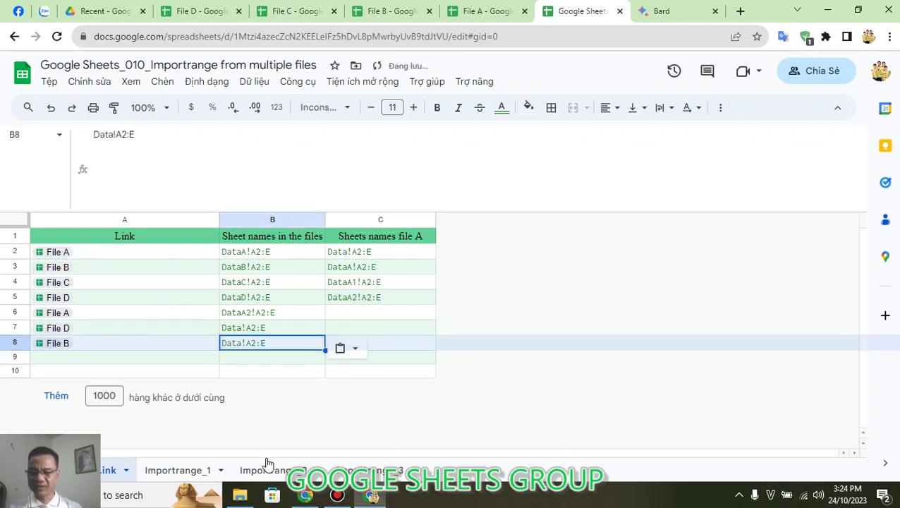
{"action": "left_click", "coordinate": [374, 470]}
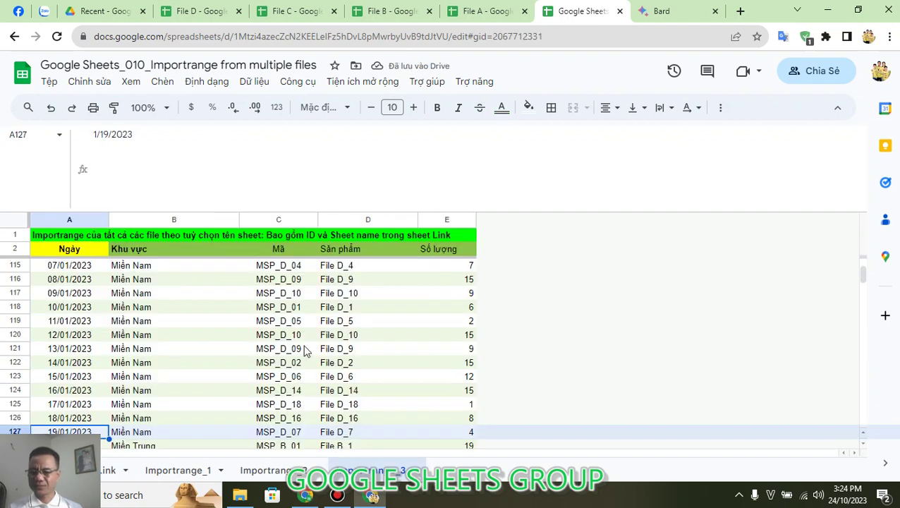
Step: Verify the results now run to row 157 with File B records, then select A2
{"action": "key", "text": "ctrl+Down"}
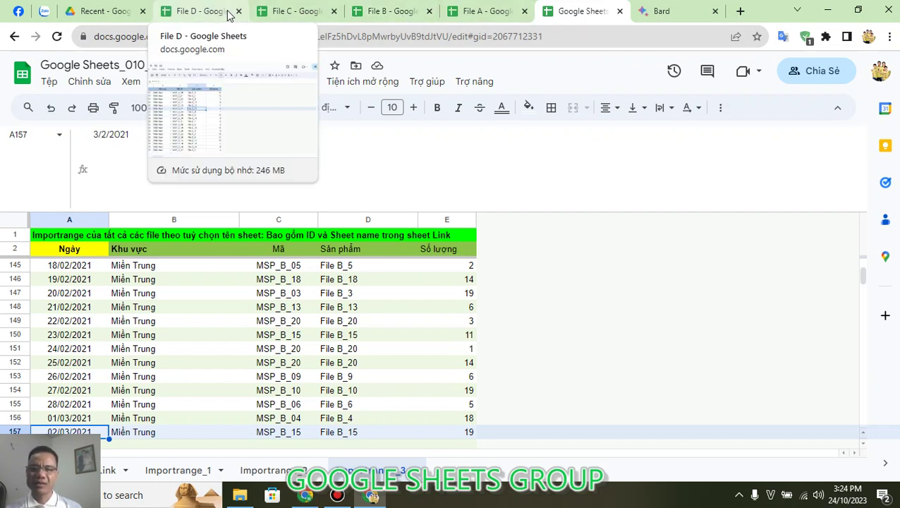
{"action": "left_click", "coordinate": [97, 253]}
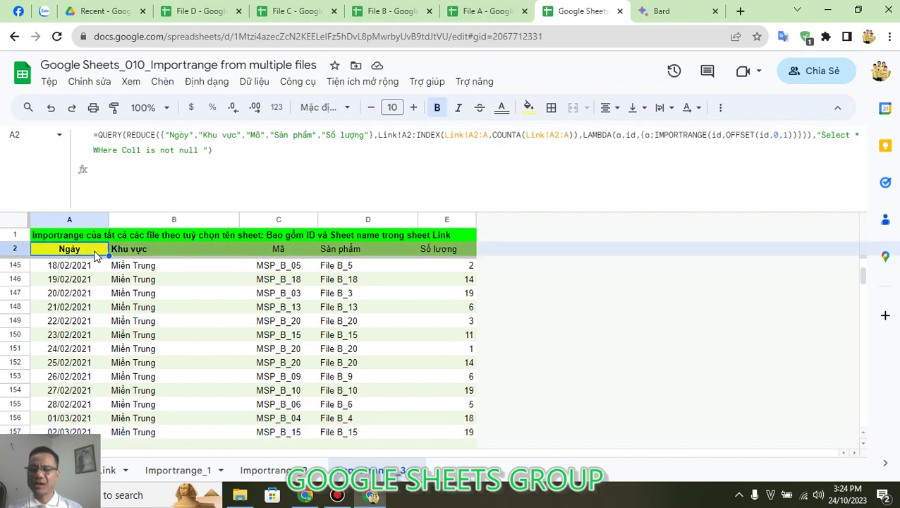